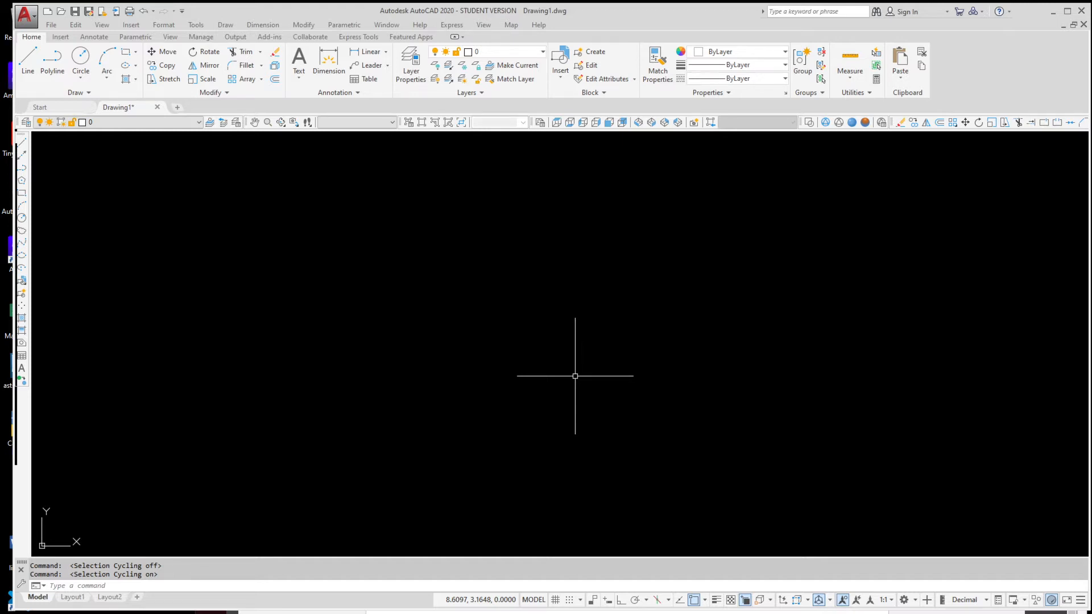
- Open the block insertion palette and show the recent blocks as large icons
{"action": "type", "text": "i"}
{"action": "key", "text": "Return"}
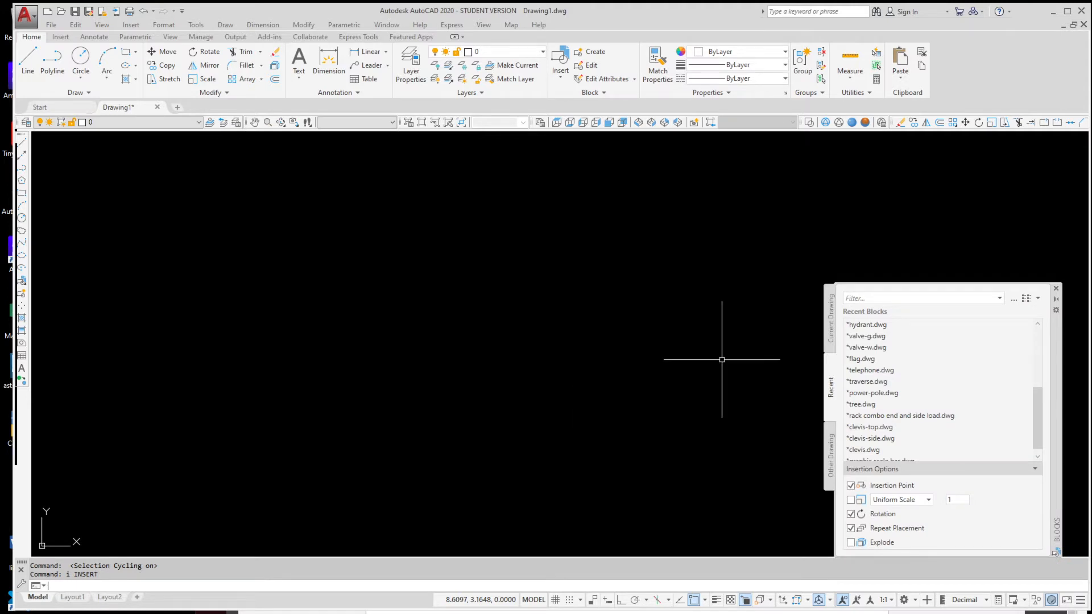
{"action": "left_click", "coordinate": [1026, 299]}
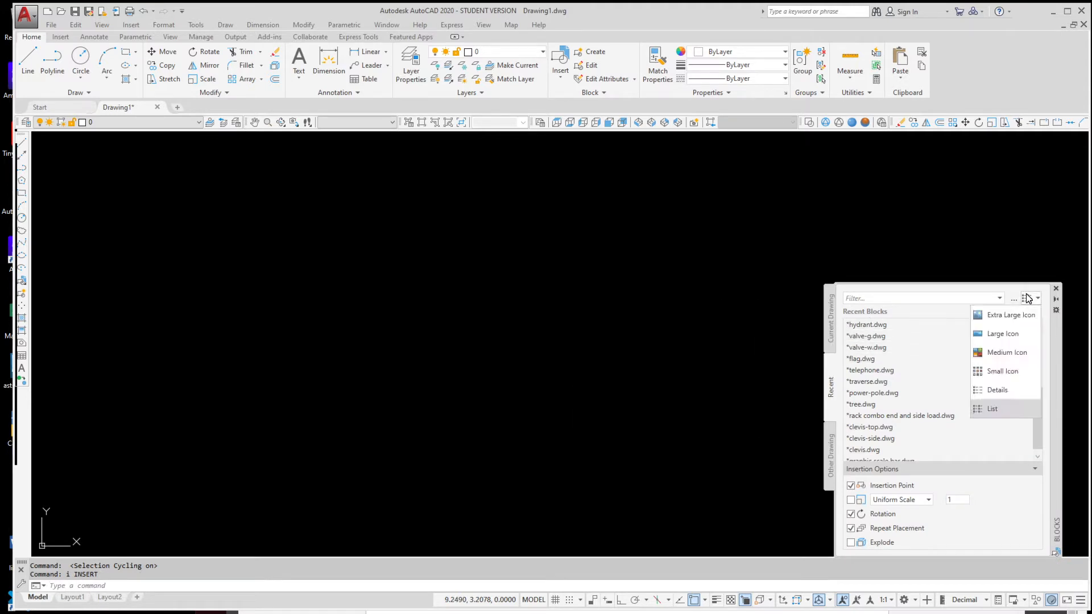
{"action": "left_click", "coordinate": [1014, 340]}
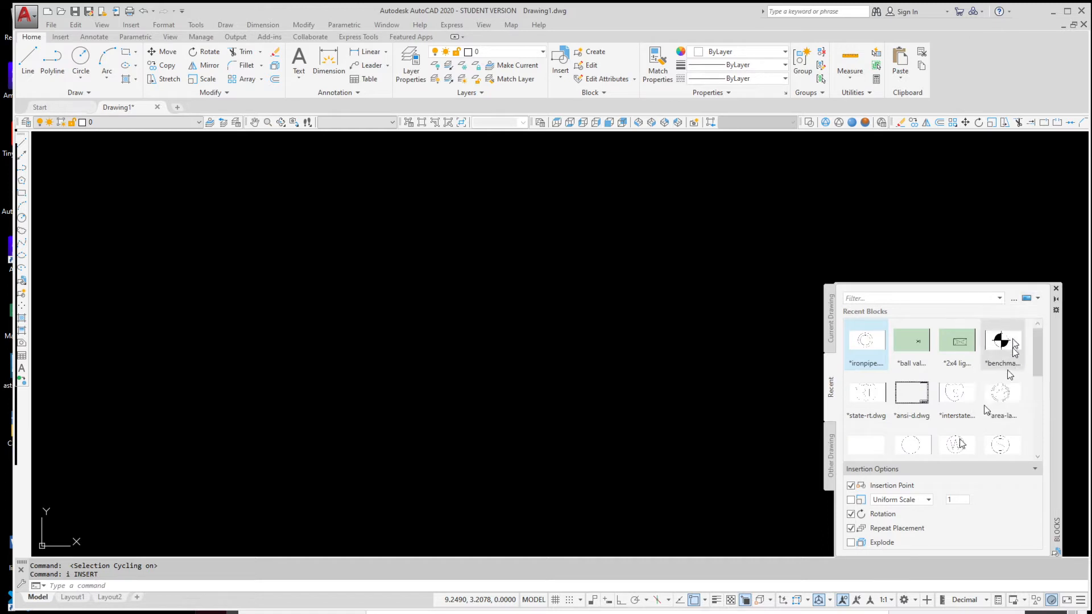
- Browse the recent block thumbnails and return the block display to list view
{"action": "scroll", "coordinate": [945, 374], "scroll_direction": "down", "scroll_amount": 3}
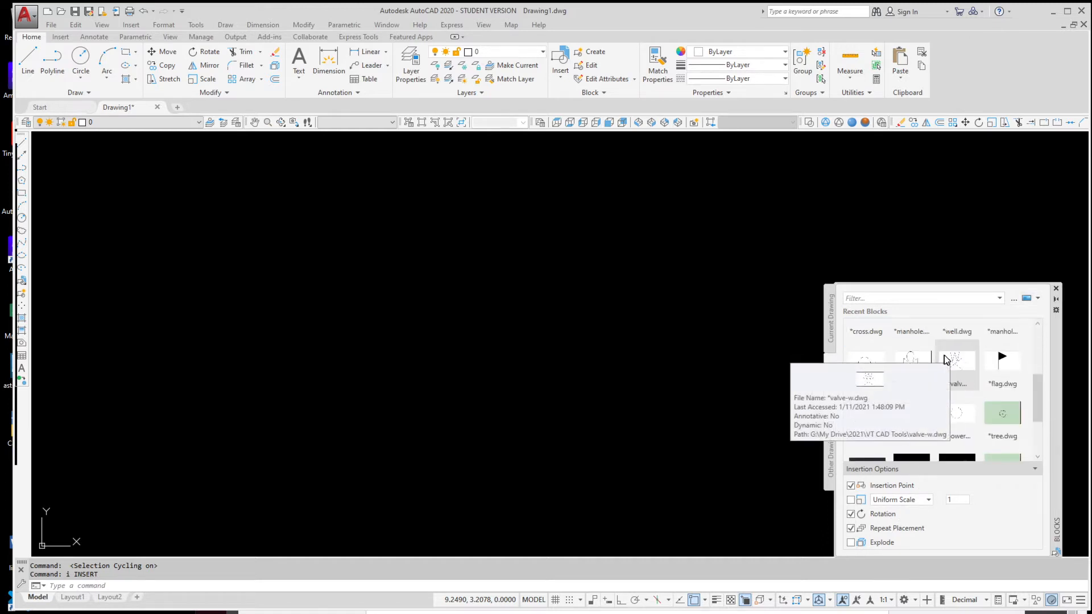
{"action": "scroll", "coordinate": [945, 373], "scroll_direction": "down", "scroll_amount": 2}
{"action": "scroll", "coordinate": [942, 375], "scroll_direction": "up", "scroll_amount": 1}
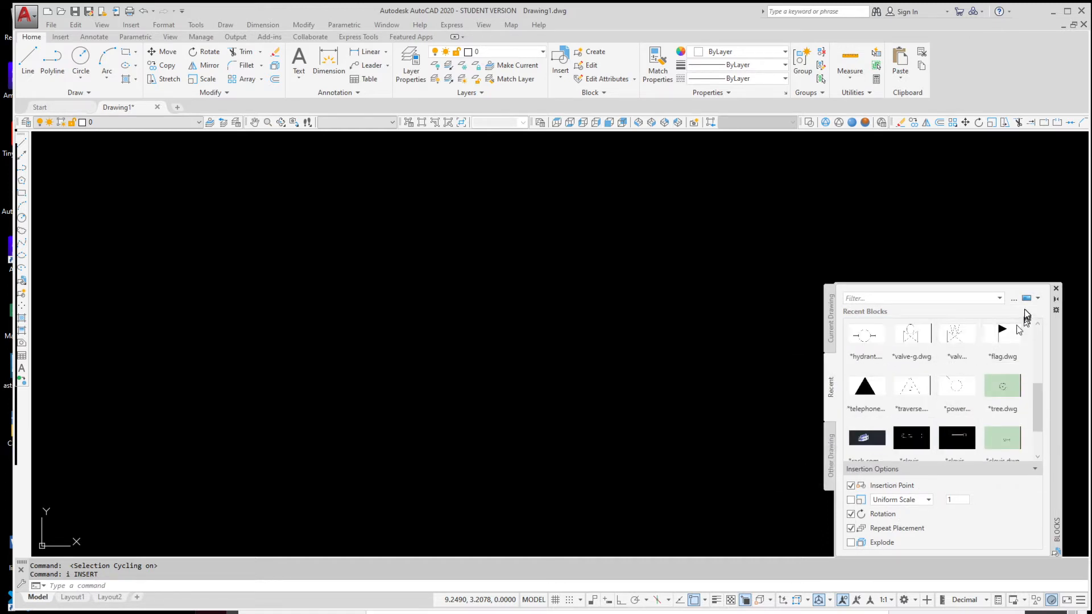
{"action": "left_click", "coordinate": [1033, 299]}
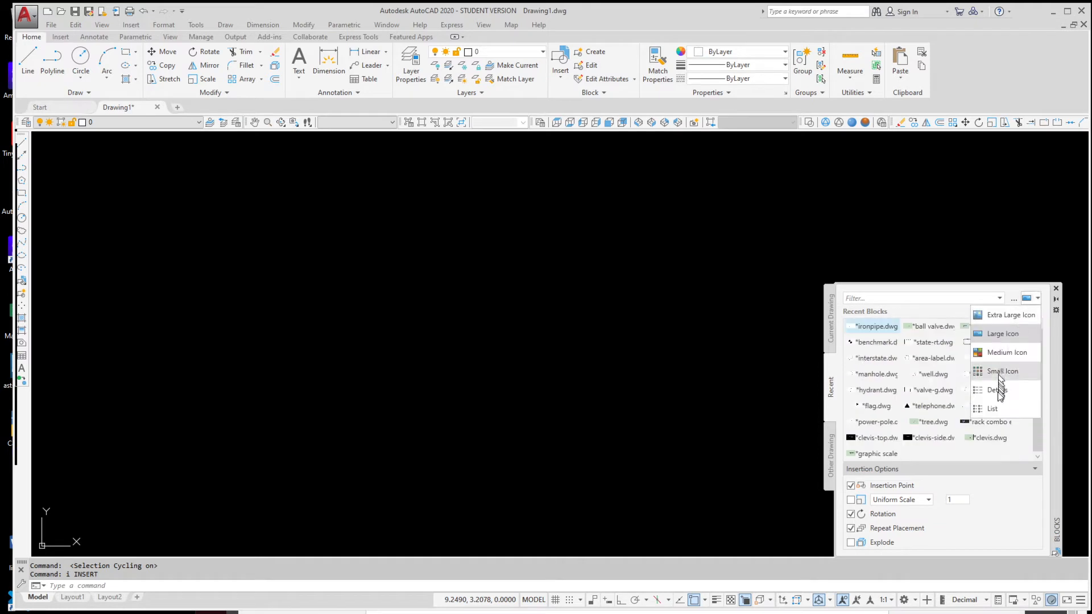
{"action": "left_click", "coordinate": [998, 409]}
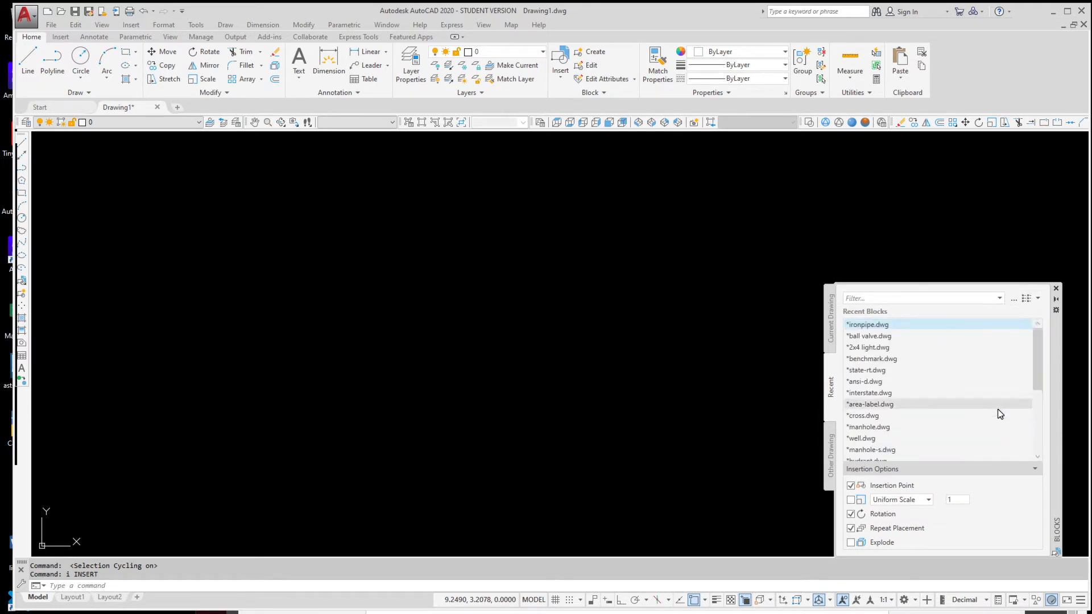
- Try a fixed insertion point and separate X, Y, Z scaling, then restore on-screen insertion and Uniform Scale
{"action": "left_click", "coordinate": [851, 486]}
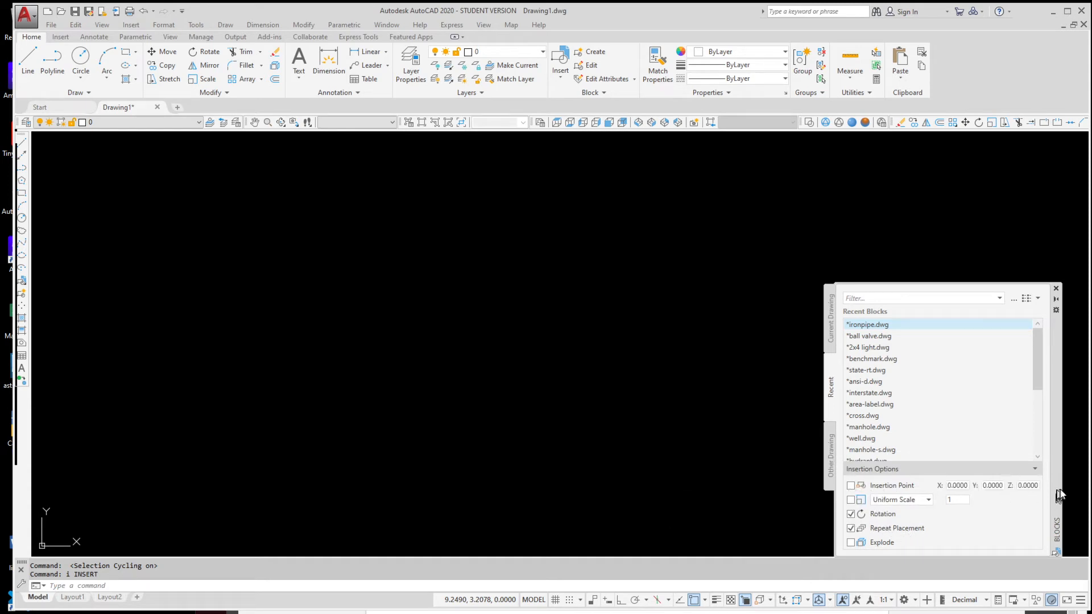
{"action": "left_click", "coordinate": [852, 485]}
{"action": "left_click", "coordinate": [917, 501]}
{"action": "left_click", "coordinate": [914, 513]}
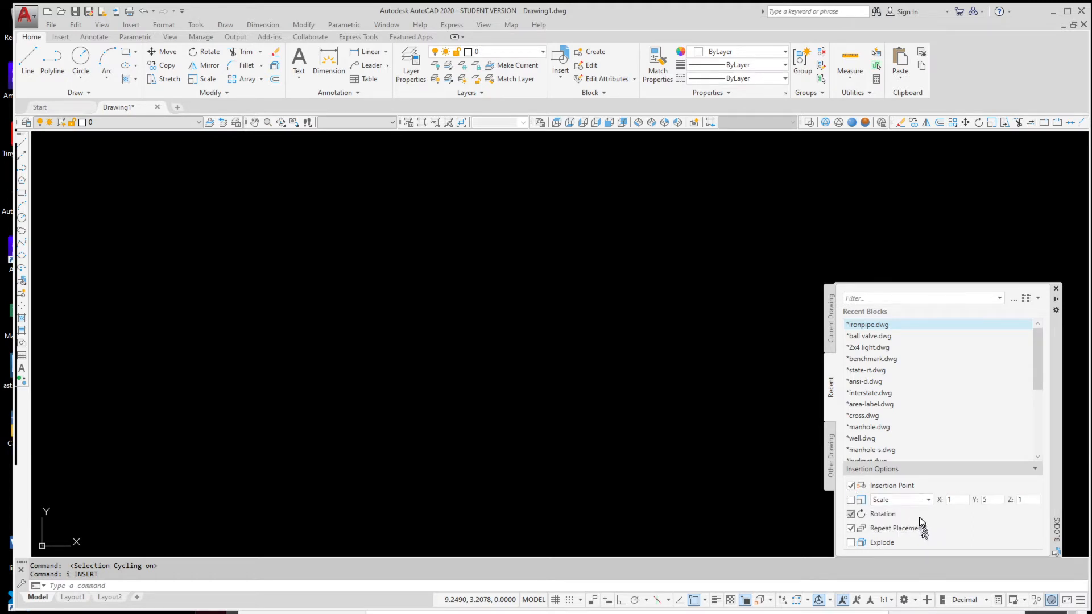
{"action": "left_click", "coordinate": [931, 501]}
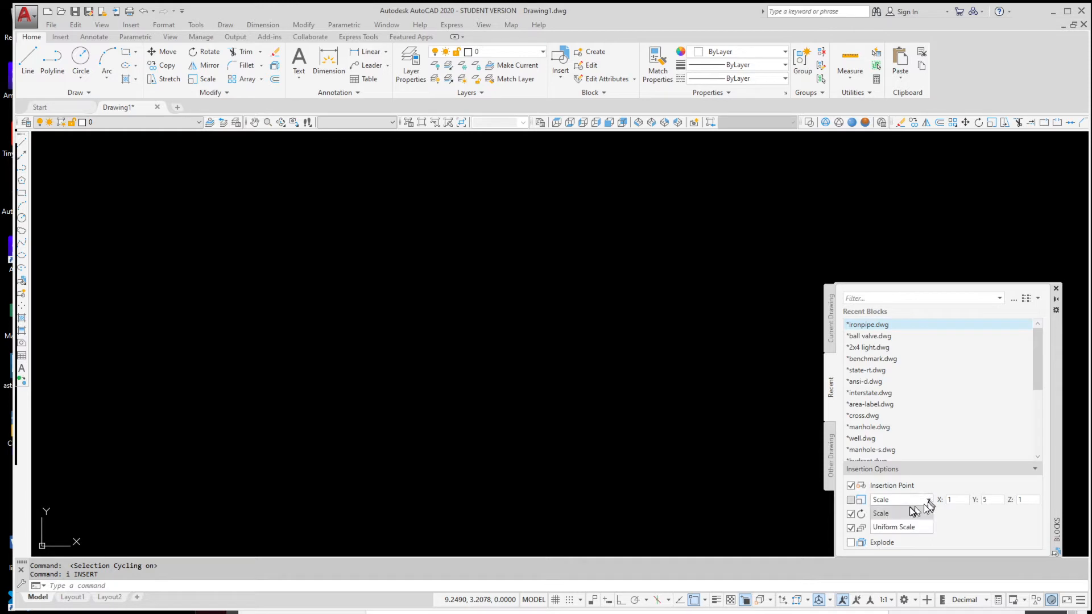
{"action": "left_click", "coordinate": [902, 529]}
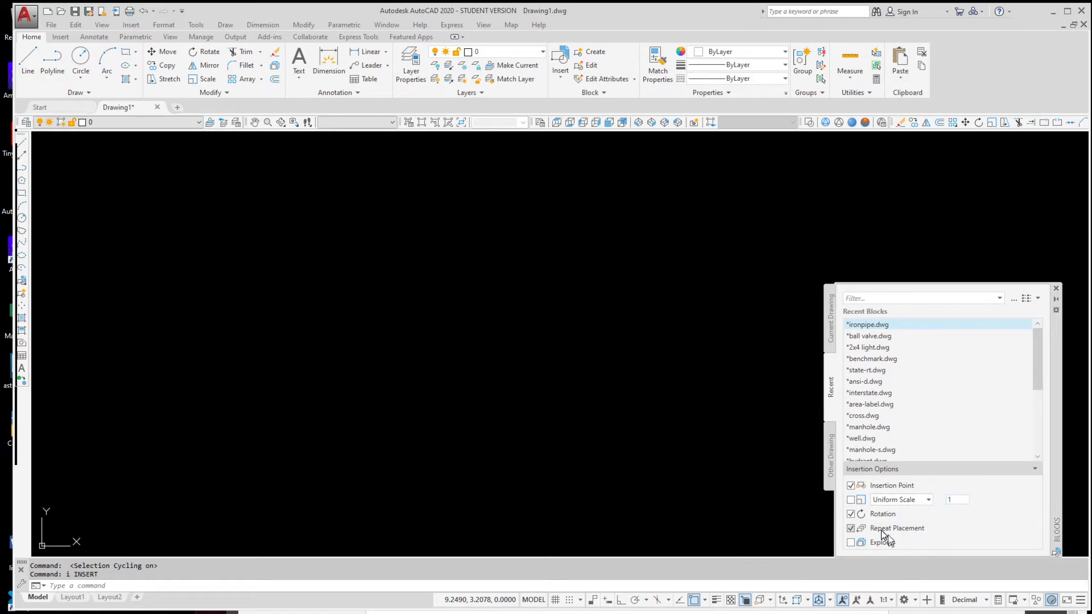
- Try the on-screen scale and rotation options for block insertion, and turn off Repeat Placement
{"action": "left_click", "coordinate": [852, 500]}
{"action": "left_click", "coordinate": [852, 515]}
{"action": "left_click", "coordinate": [852, 514]}
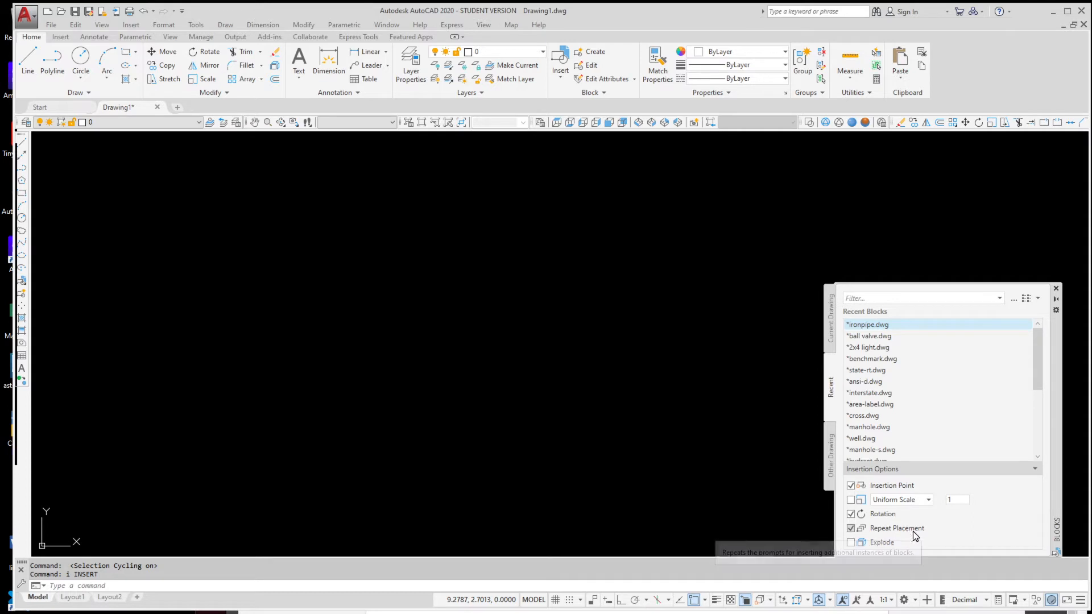
{"action": "left_click", "coordinate": [851, 529]}
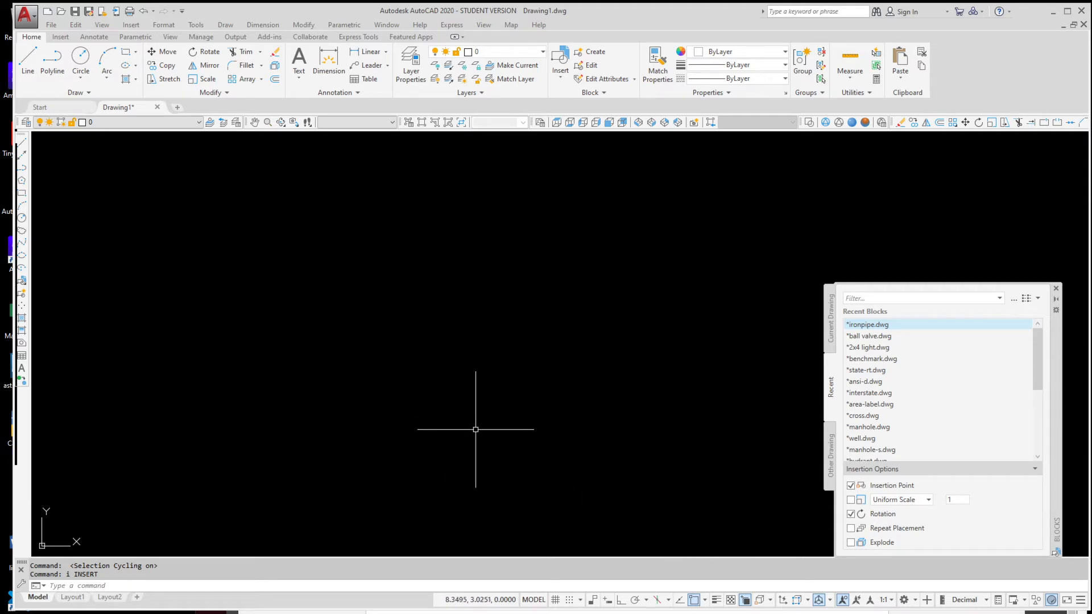
- Draw a closed six-sided outline of lines in the empty drawing, with a shallow dip at the middle of its top
{"action": "type", "text": "l"}
{"action": "key", "text": "Return"}
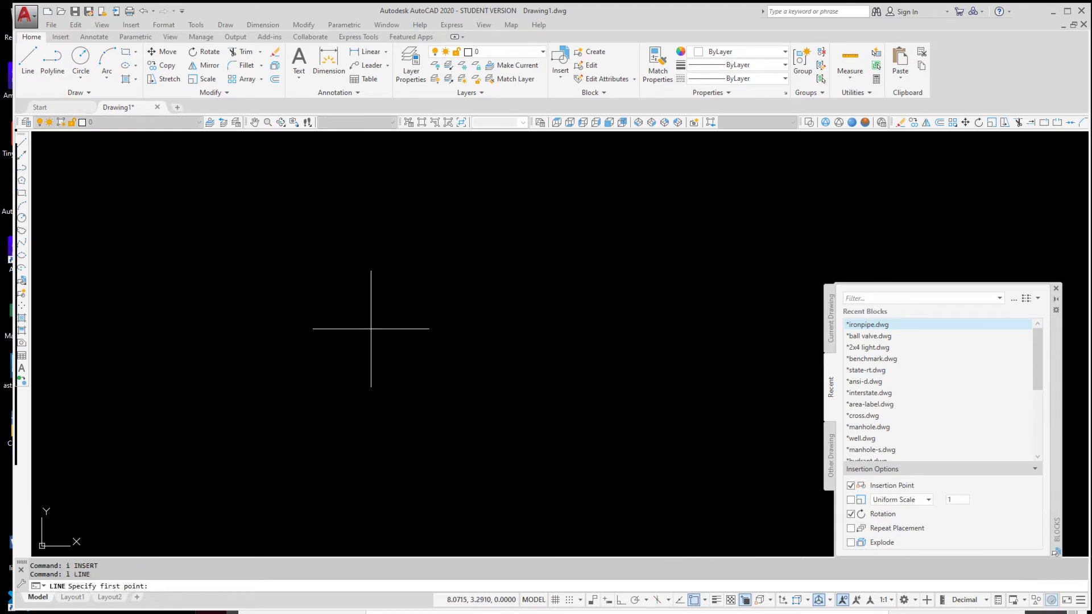
{"action": "left_click", "coordinate": [373, 317]}
{"action": "left_click", "coordinate": [419, 181]}
{"action": "left_click", "coordinate": [572, 200]}
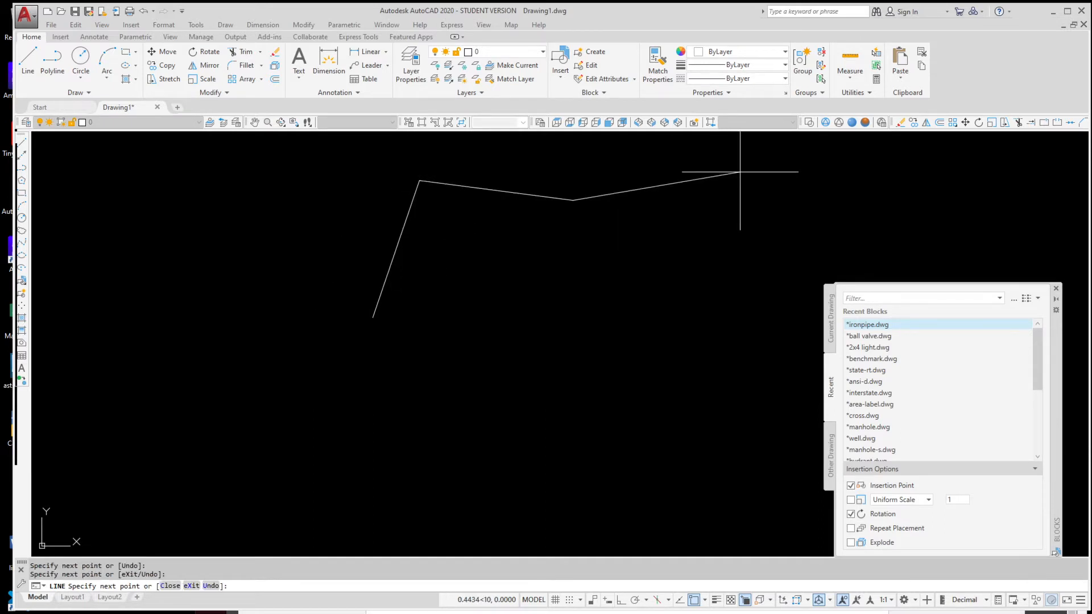
{"action": "left_click", "coordinate": [740, 172]}
{"action": "left_click", "coordinate": [789, 275]}
{"action": "left_click", "coordinate": [576, 387]}
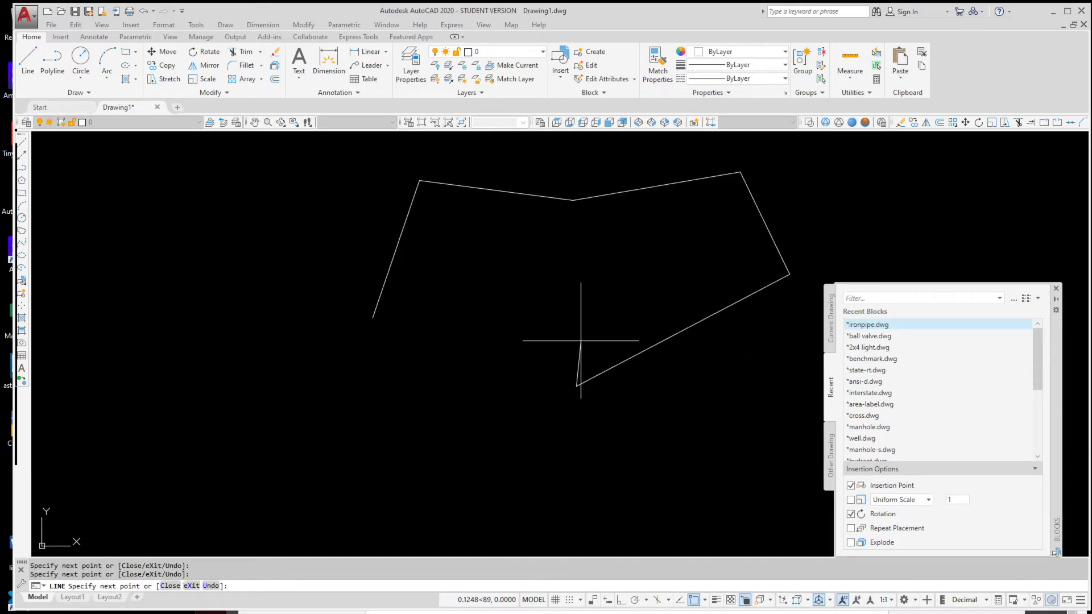
{"action": "type", "text": "c"}
{"action": "key", "text": "Return"}
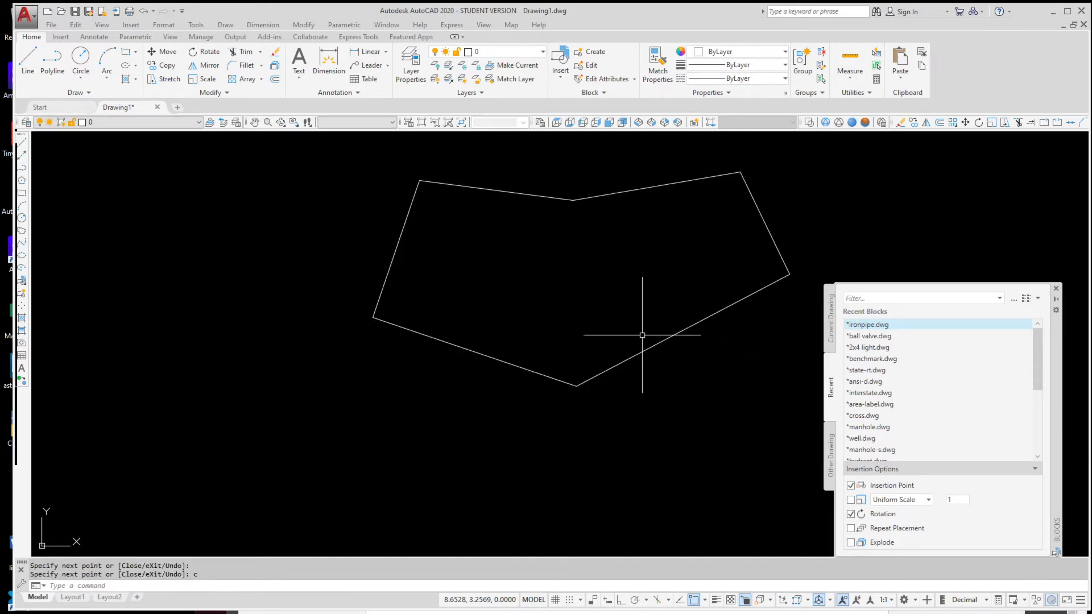
- Cancel a trial ironpipe.dwg insertion, and set block insertion to a fixed rotation of 0 with Repeat Placement on
{"action": "left_click", "coordinate": [868, 326]}
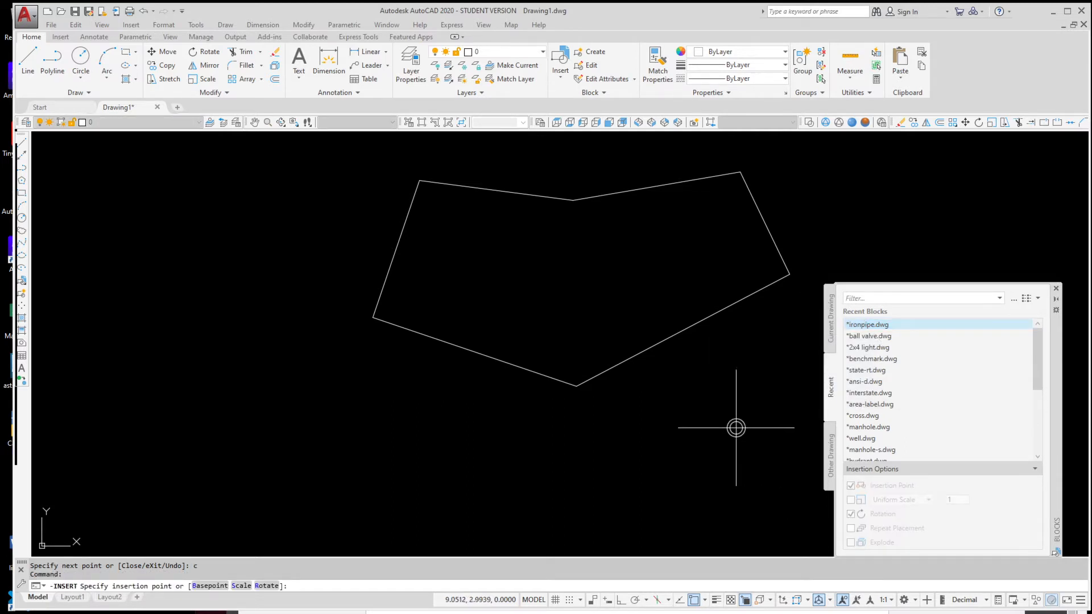
{"action": "key", "text": "Escape"}
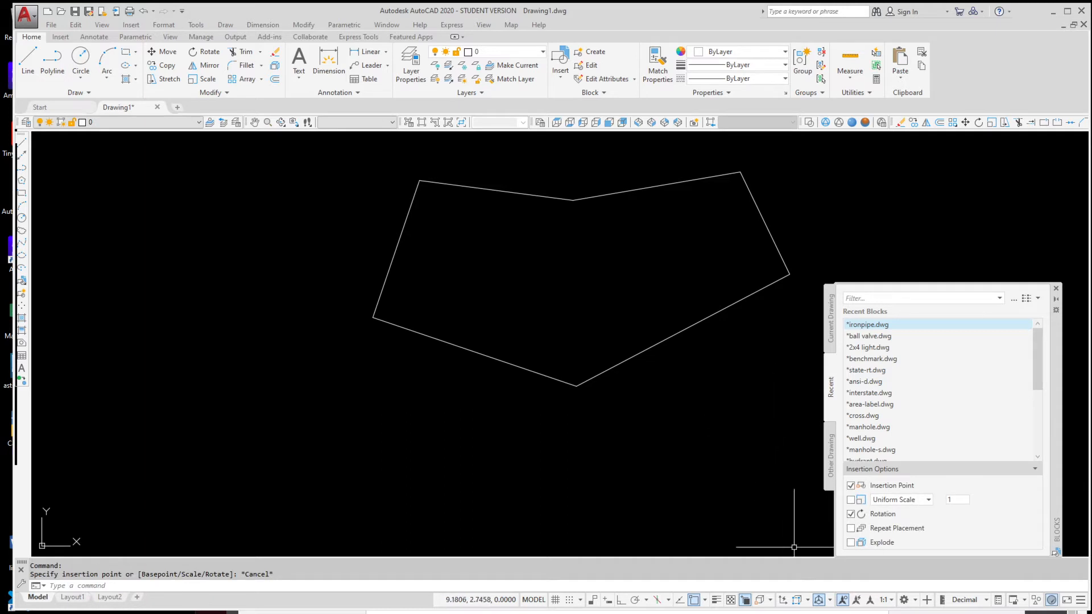
{"action": "left_click", "coordinate": [851, 514]}
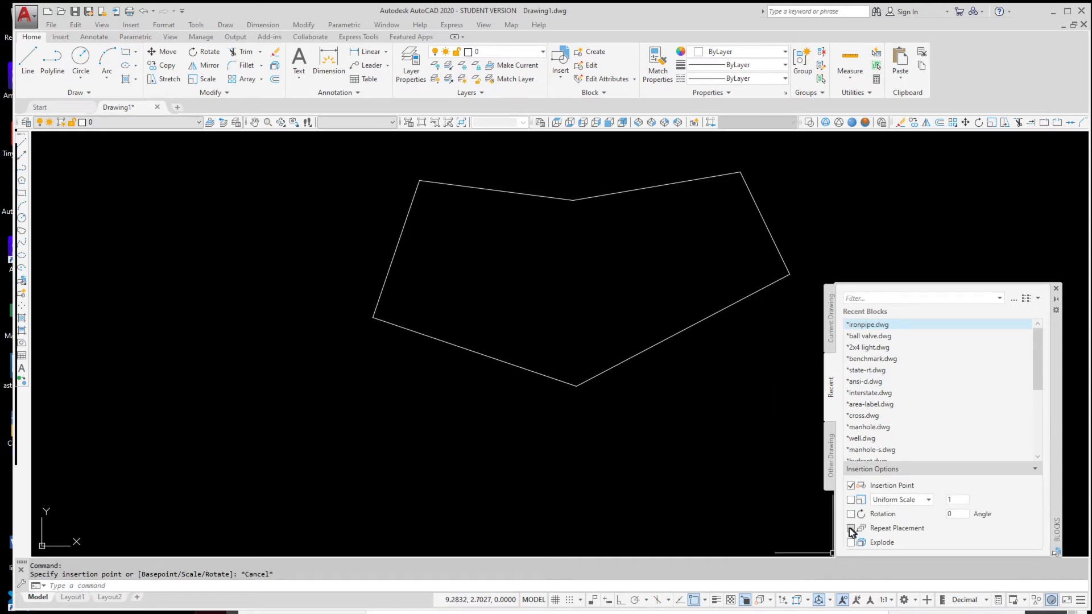
{"action": "left_click", "coordinate": [851, 528]}
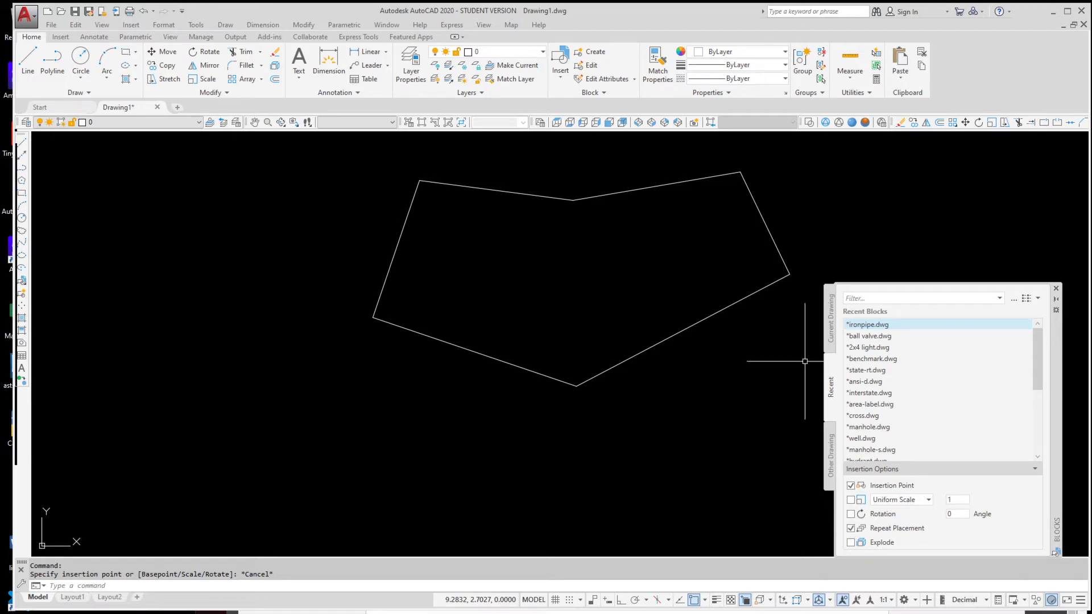
- Insert the ironpipe.dwg block at all six corners of the outline and turn off Repeat Placement
{"action": "left_click", "coordinate": [883, 324]}
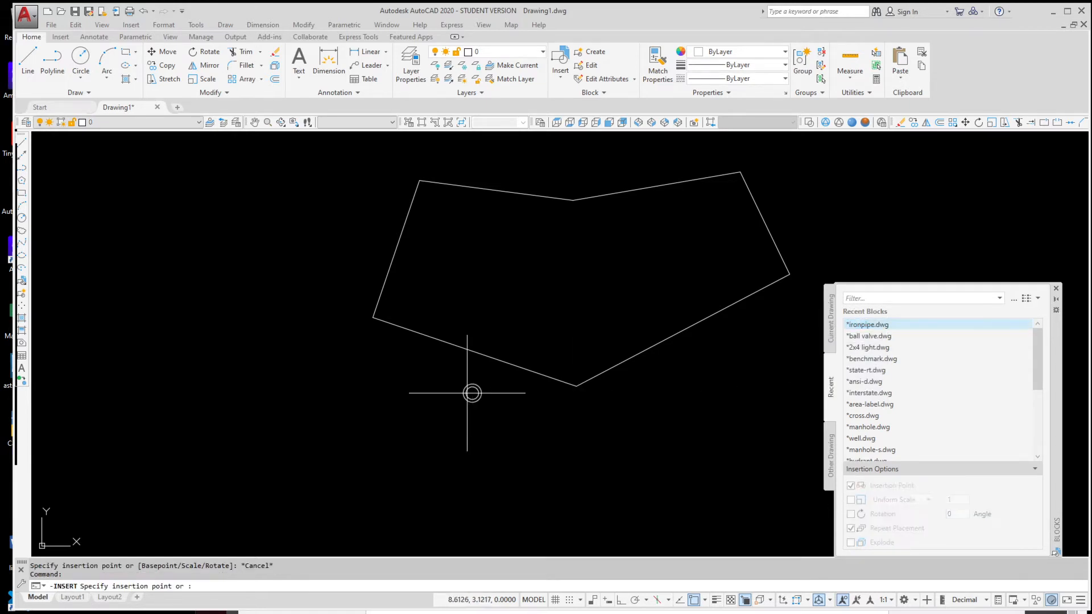
{"action": "left_click", "coordinate": [398, 319]}
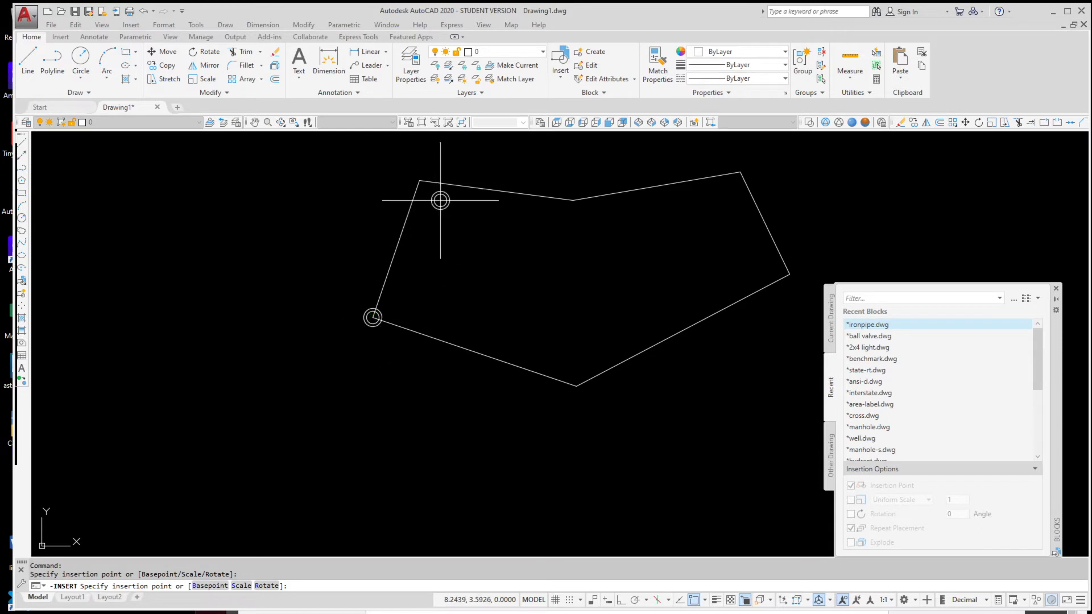
{"action": "left_click", "coordinate": [421, 182]}
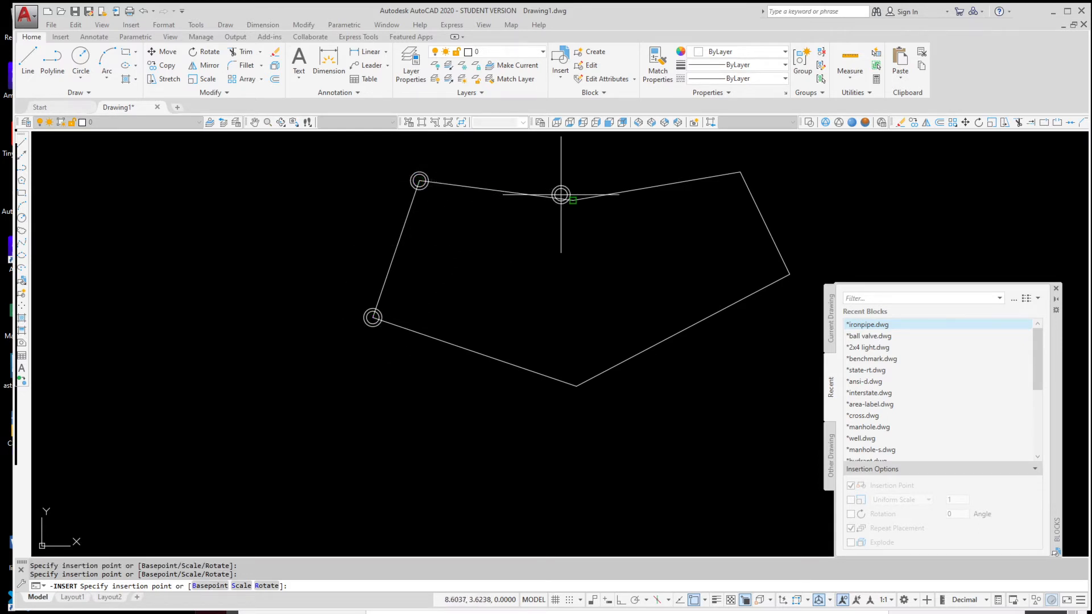
{"action": "left_click", "coordinate": [573, 199]}
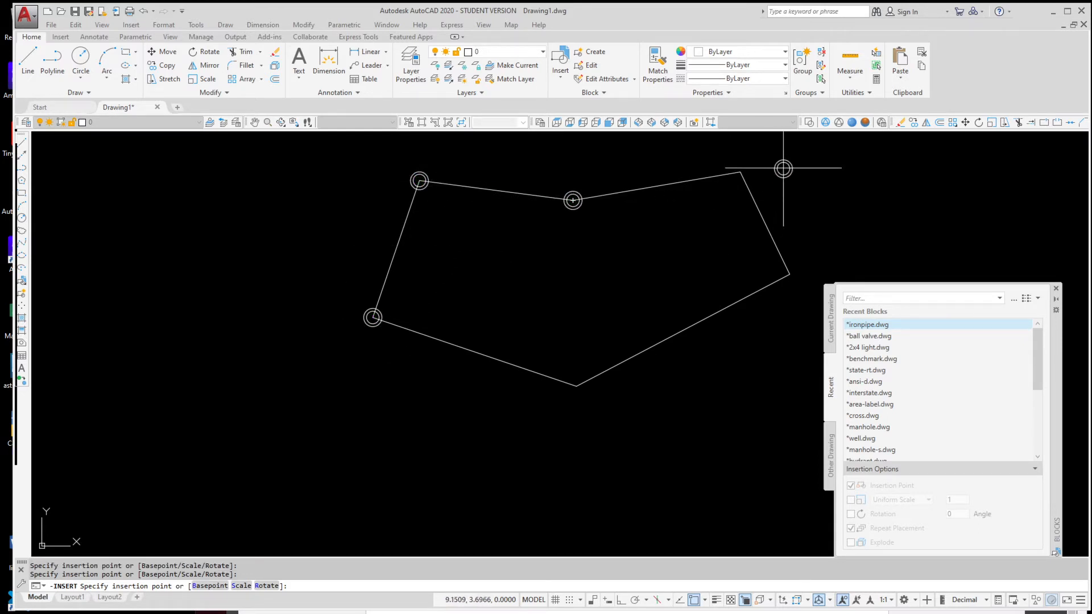
{"action": "left_click", "coordinate": [741, 172]}
{"action": "left_click", "coordinate": [790, 274]}
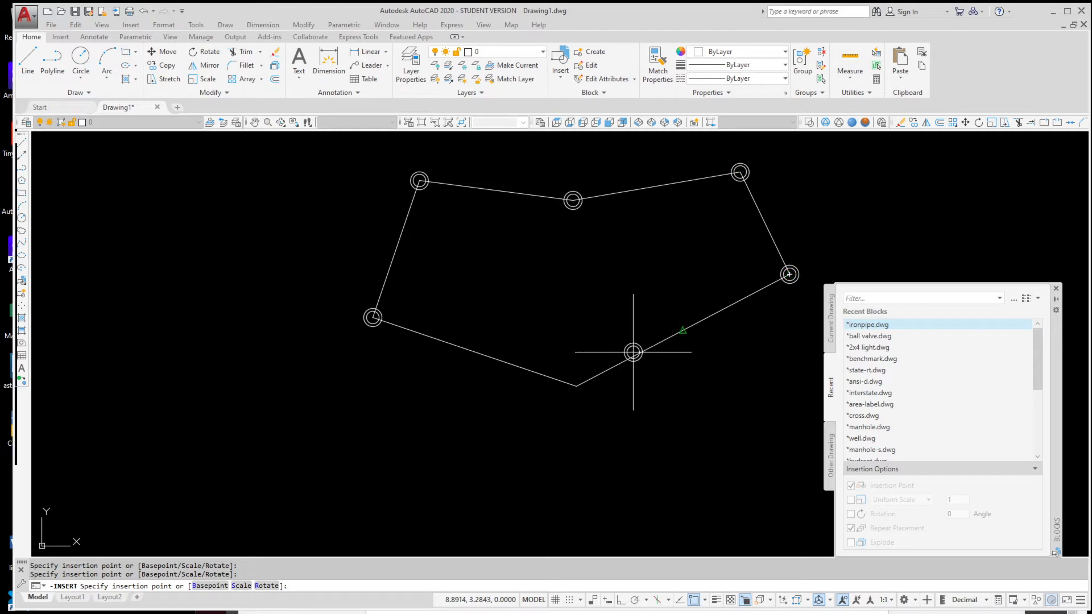
{"action": "left_click", "coordinate": [576, 386]}
{"action": "key", "text": "Return"}
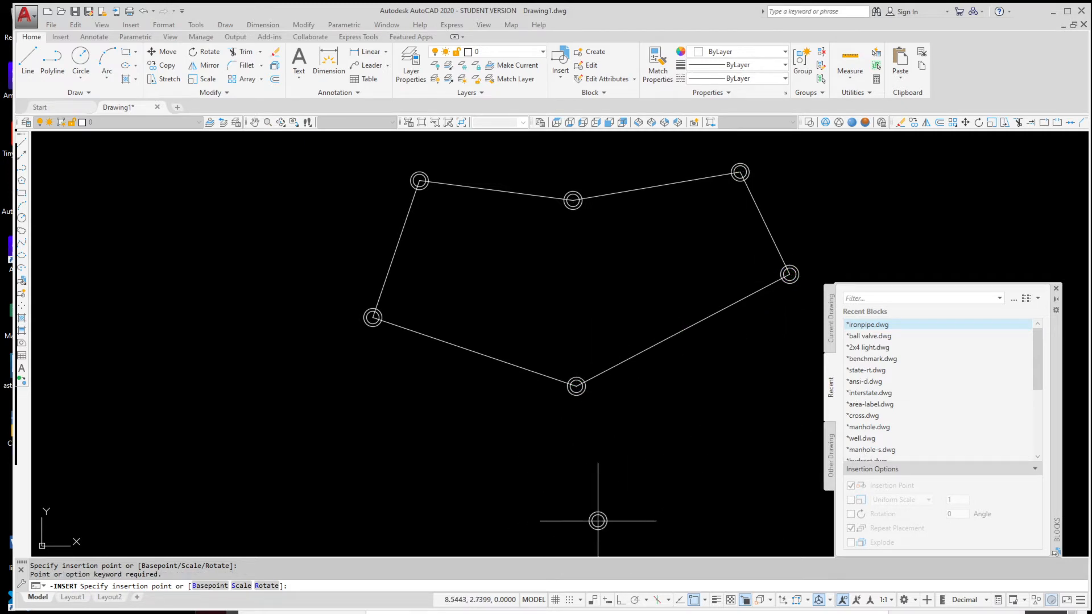
{"action": "key", "text": "Escape"}
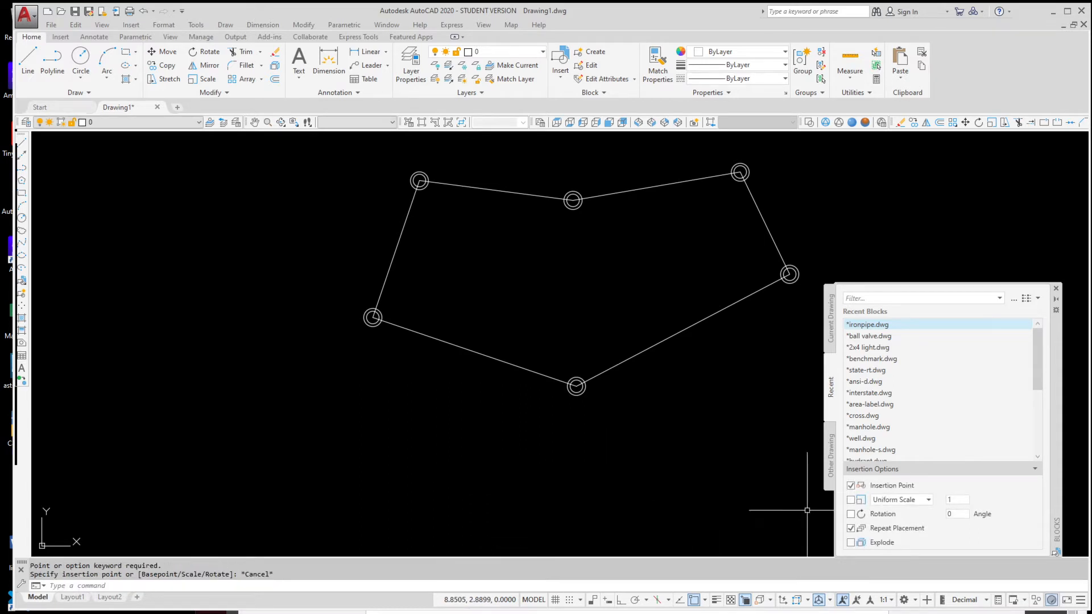
{"action": "left_click", "coordinate": [852, 529]}
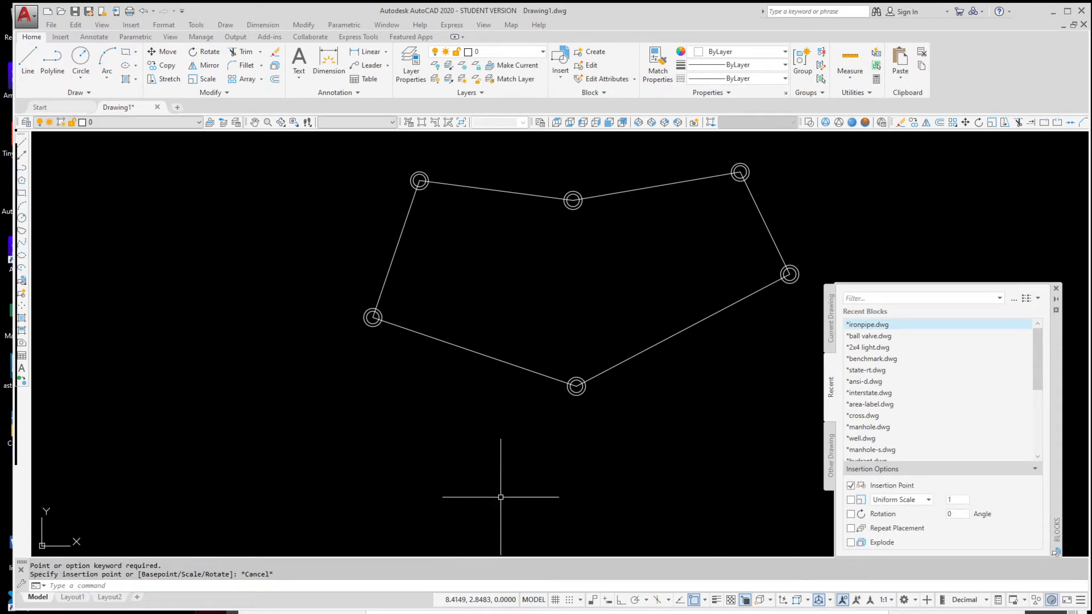
- Draw a horizontal line about 0.5 units long below and left of the outline, with Ortho on
{"action": "type", "text": "l"}
{"action": "key", "text": "Return"}
{"action": "left_click", "coordinate": [280, 485]}
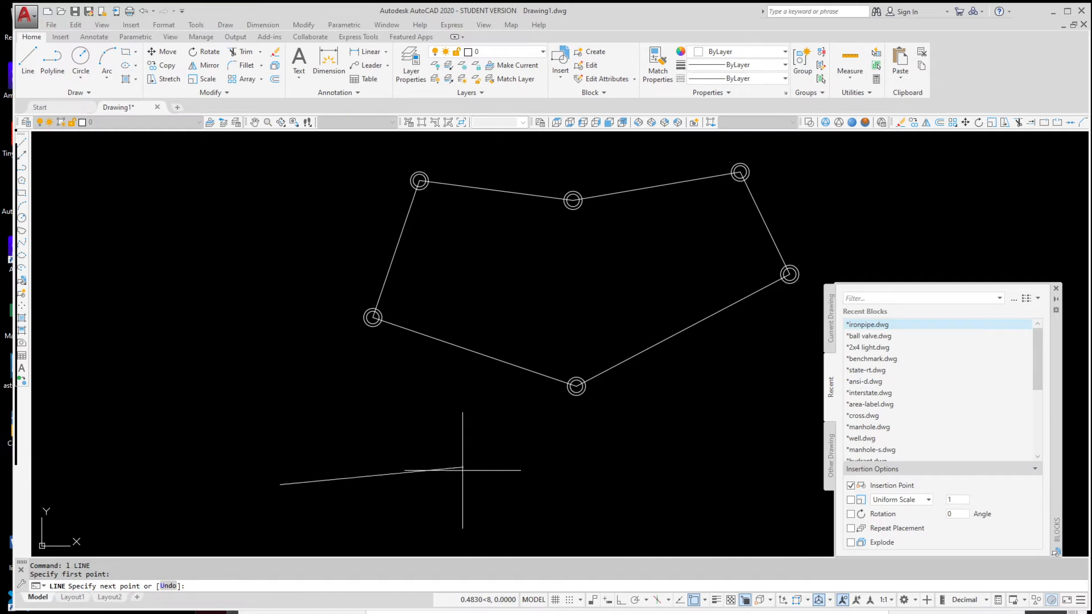
{"action": "key", "text": "F8"}
{"action": "left_click", "coordinate": [480, 482]}
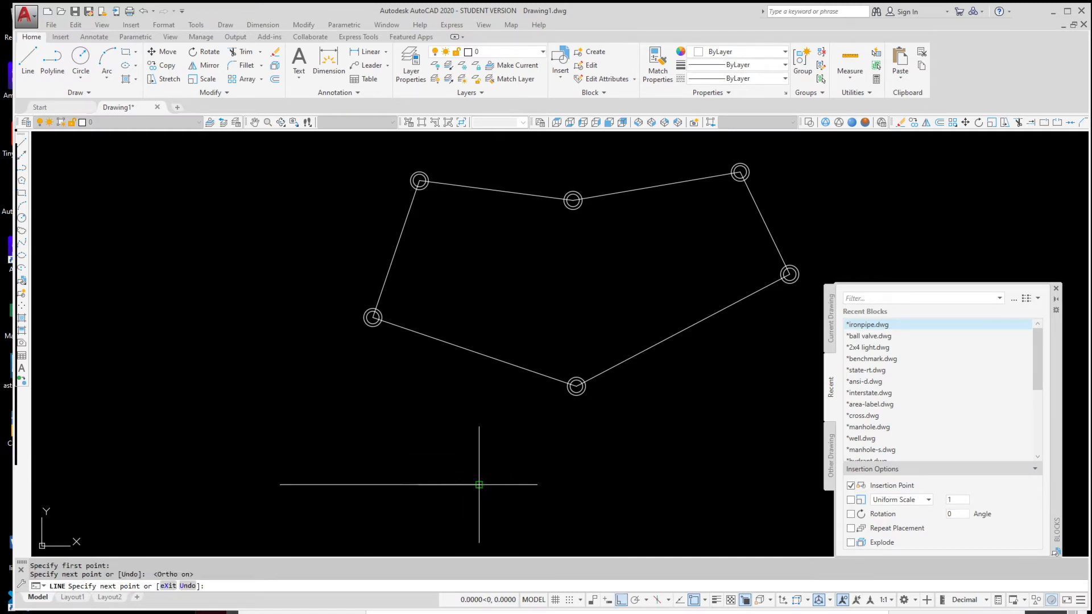
{"action": "key", "text": "Return"}
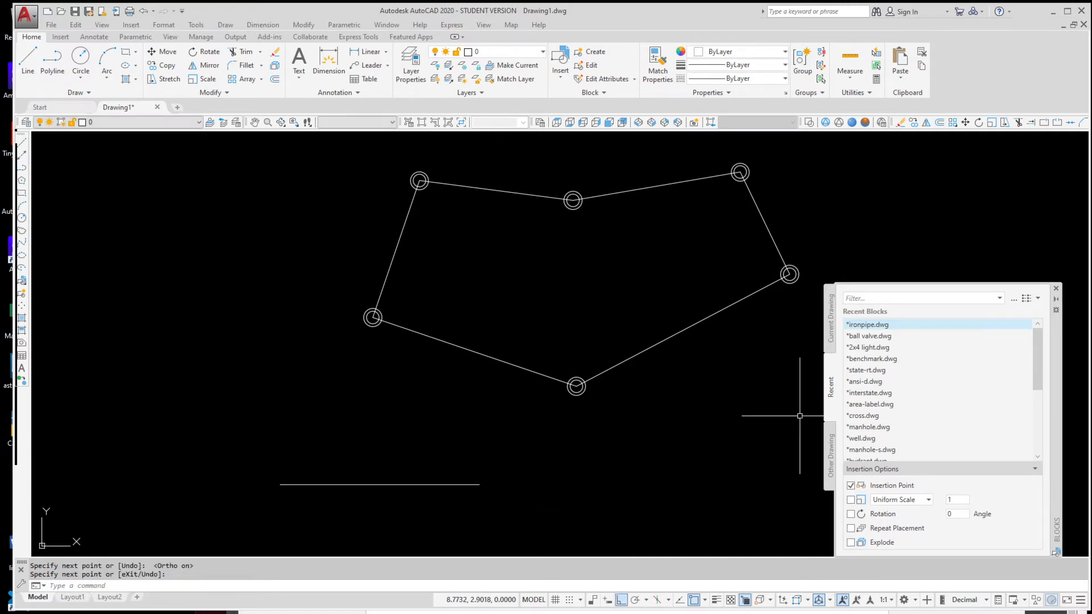
- Insert ball valve.dwg at the horizontal line's right end, and draw an L-shaped line from the valve's far side, running right with a short rise
{"action": "left_click", "coordinate": [884, 336]}
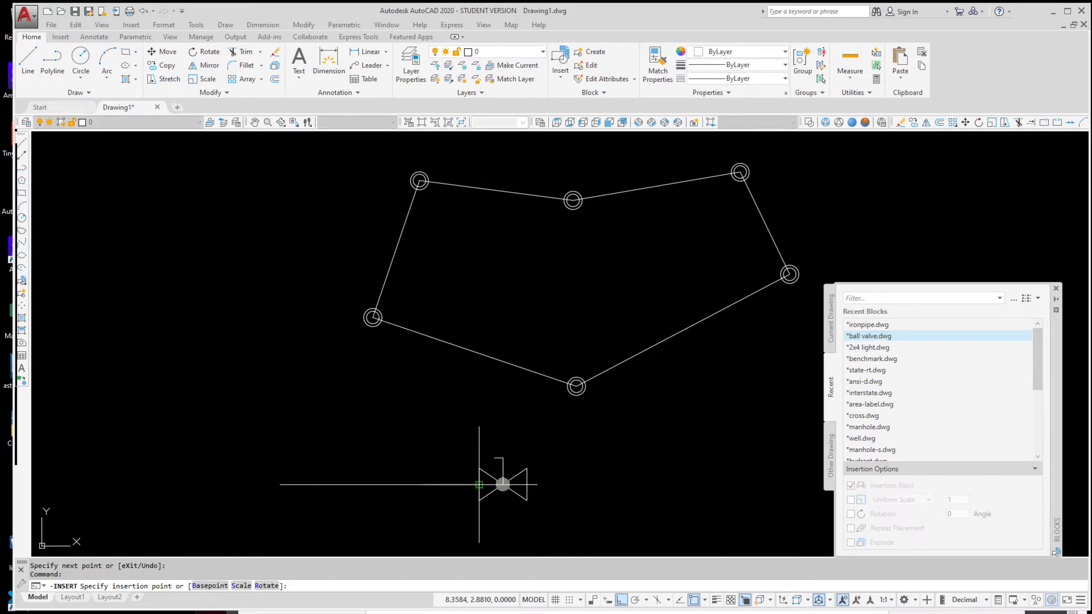
{"action": "left_click", "coordinate": [503, 485]}
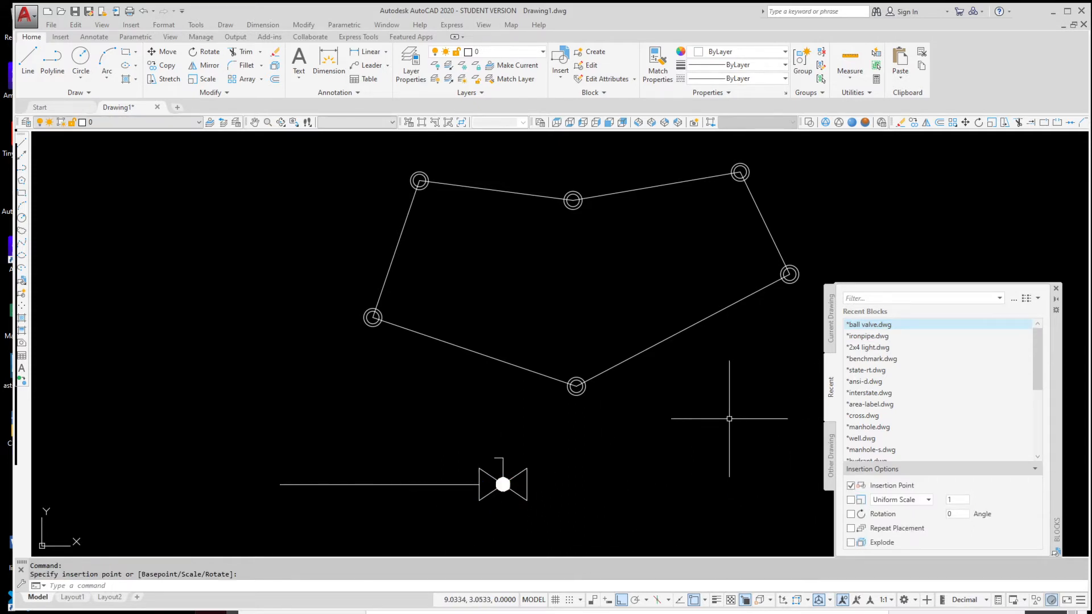
{"action": "type", "text": "l"}
{"action": "key", "text": "Return"}
{"action": "left_click", "coordinate": [527, 484]}
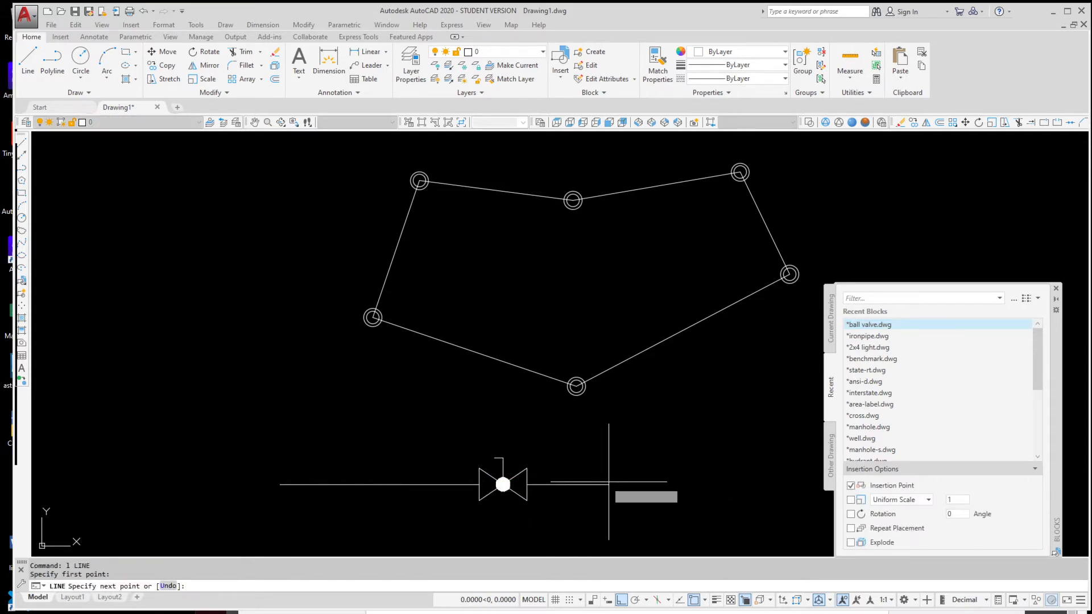
{"action": "left_click", "coordinate": [742, 485]}
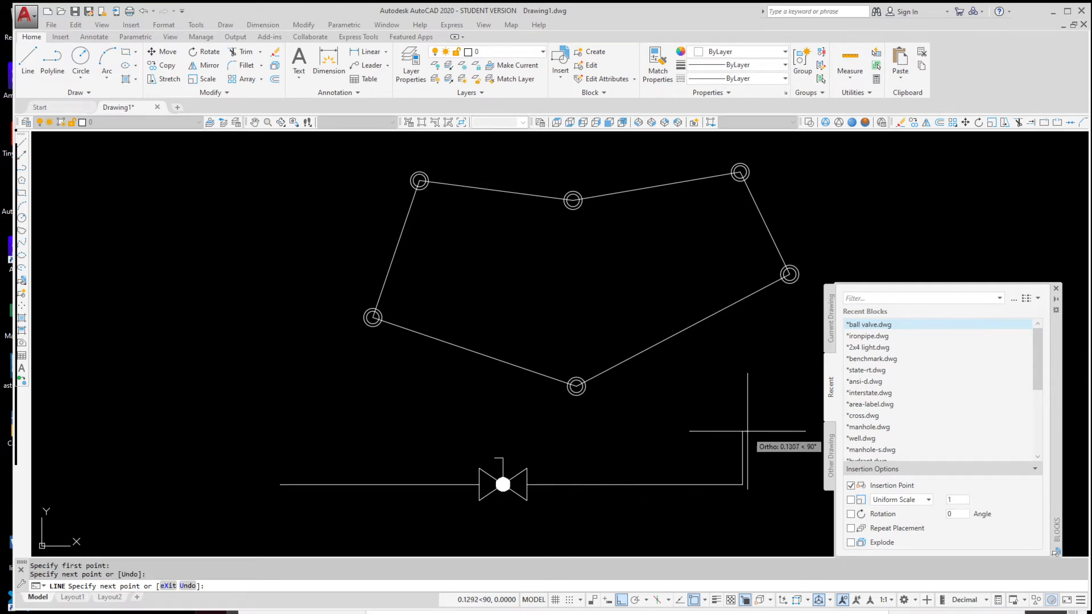
{"action": "left_click", "coordinate": [742, 428]}
{"action": "key", "text": "Return"}
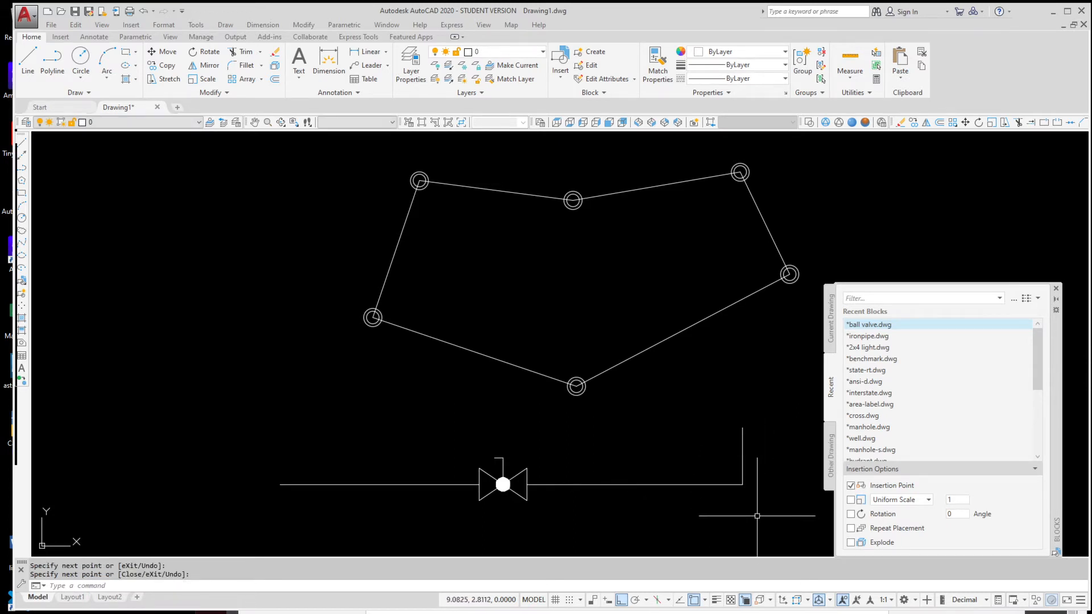
- Turn on the option to specify the block's rotation on screen during insertion
{"action": "left_click", "coordinate": [852, 515]}
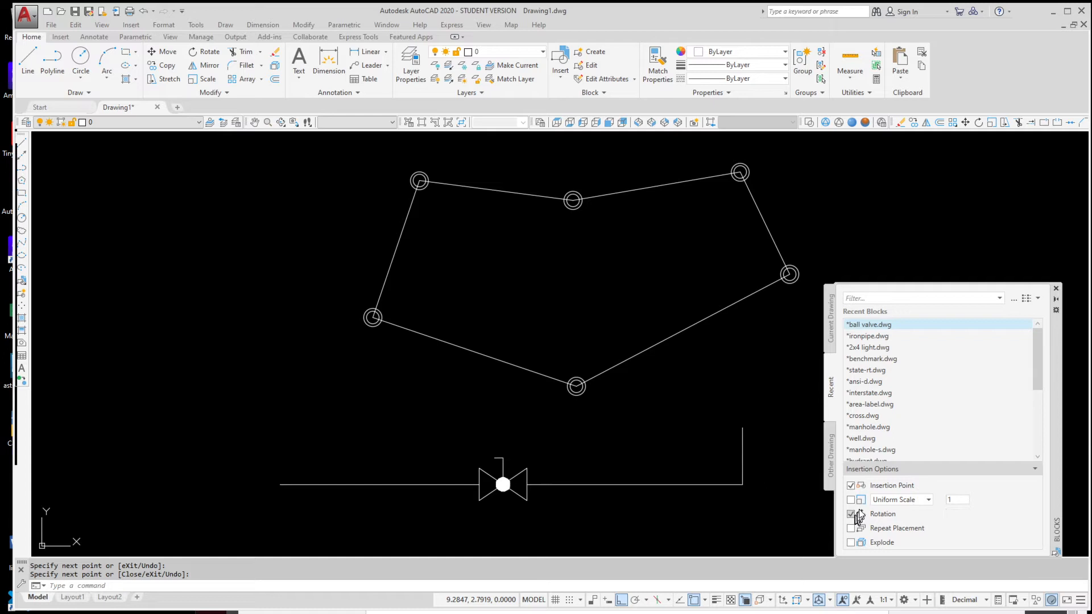
{"action": "left_click", "coordinate": [869, 325]}
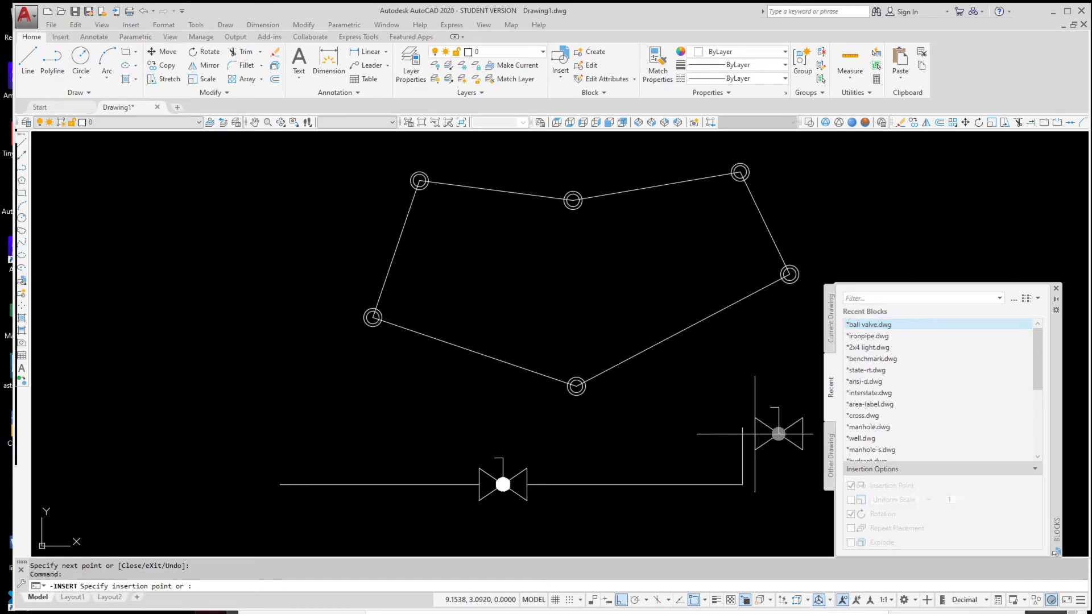
{"action": "left_click", "coordinate": [760, 432]}
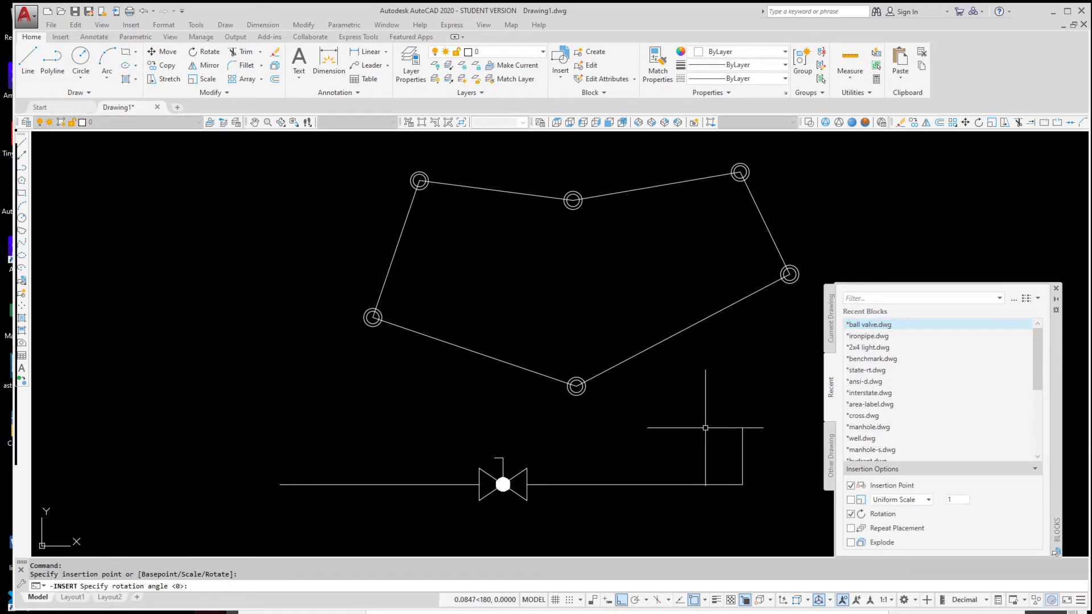
{"action": "key", "text": "Escape"}
{"action": "key", "text": "Escape"}
- Insert ball valve.dwg at the upper end of the short vertical line, rotated 90° to point upward
{"action": "left_click", "coordinate": [868, 324]}
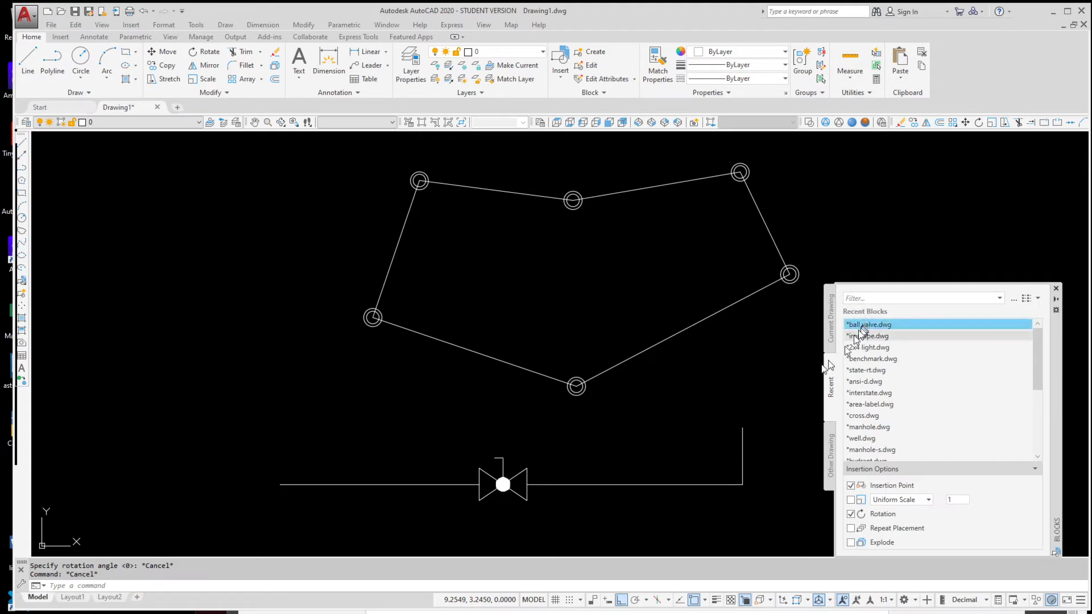
{"action": "left_click", "coordinate": [743, 428]}
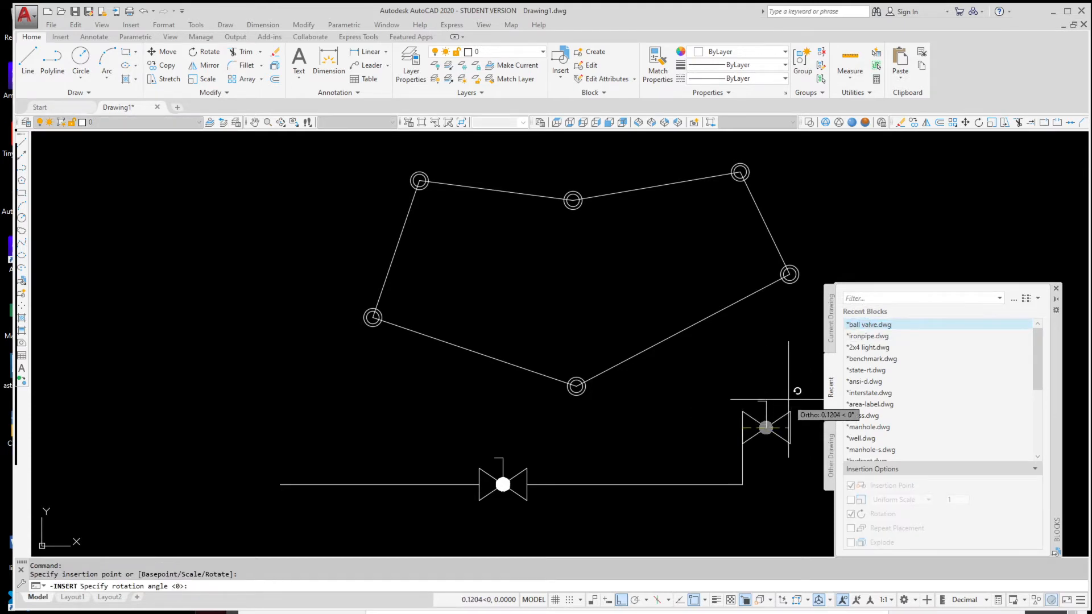
{"action": "left_click", "coordinate": [738, 372]}
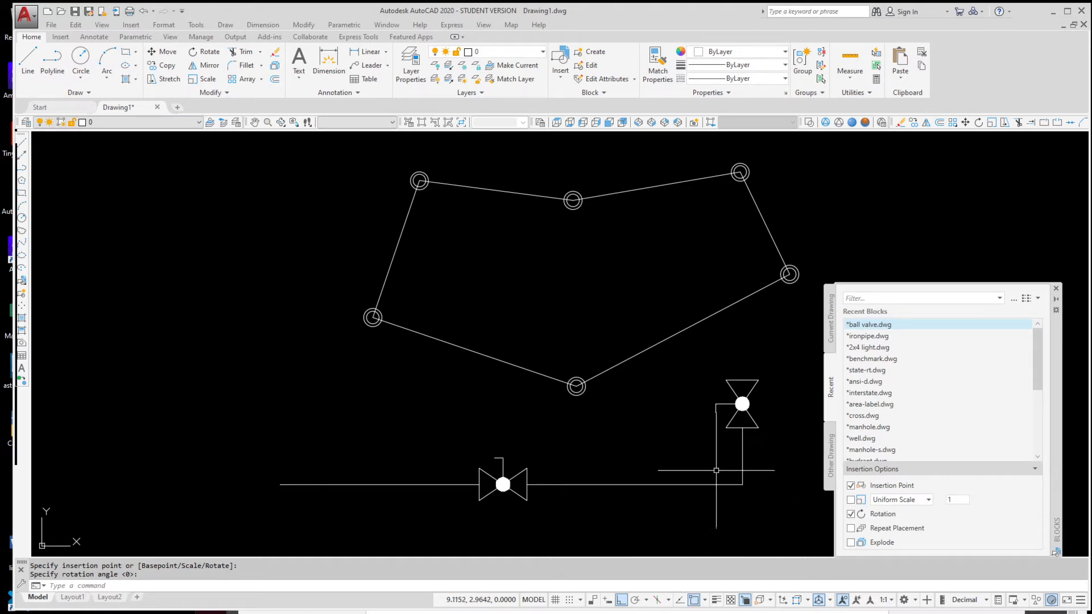
{"action": "key", "text": "Escape"}
{"action": "key", "text": "Escape"}
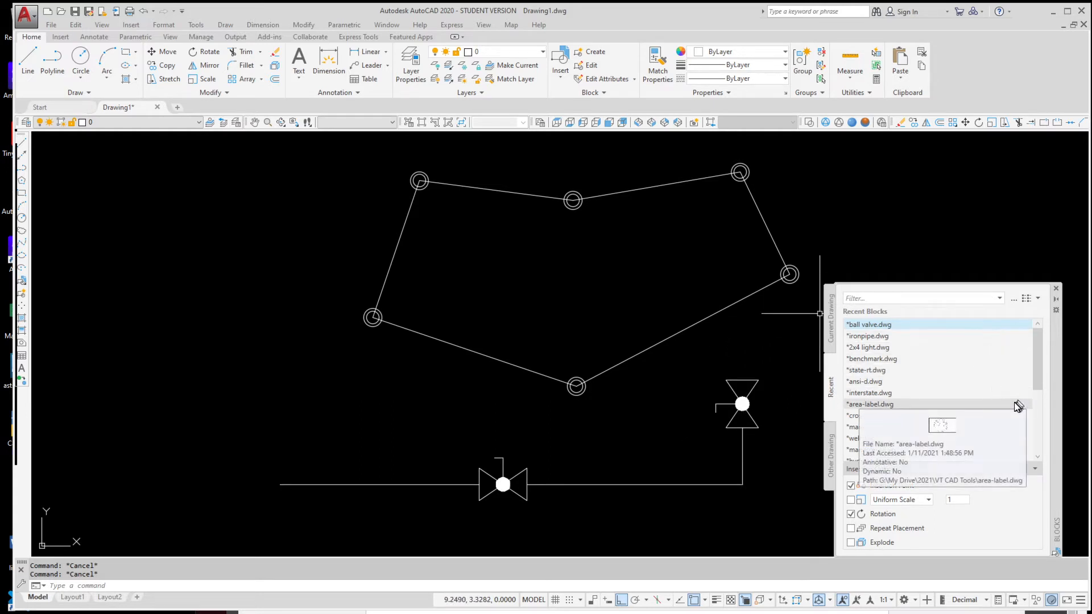
- Review the available blocks and preview symbol drawings in the VT CAD Tools folder, loading clevis.dwg as the other-drawing block source
{"action": "mouse_move", "coordinate": [990, 370]}
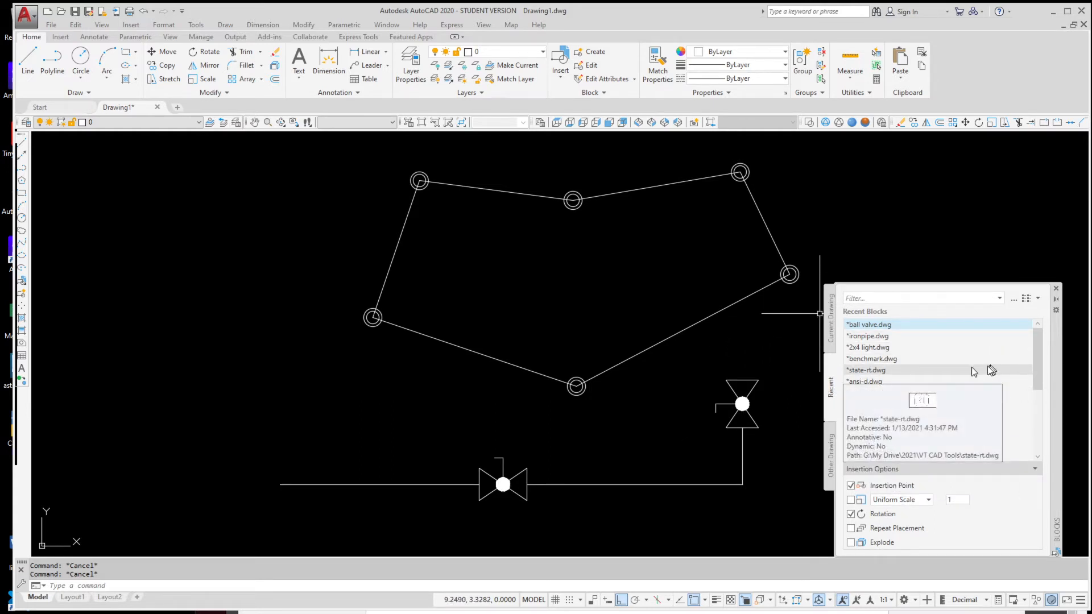
{"action": "left_click", "coordinate": [831, 335]}
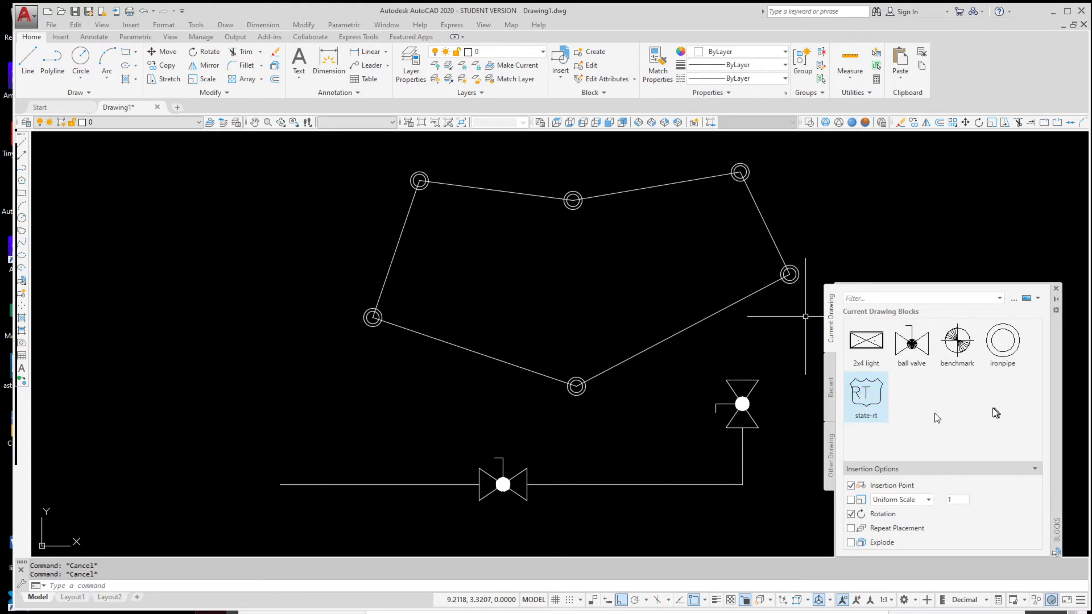
{"action": "left_click", "coordinate": [829, 432]}
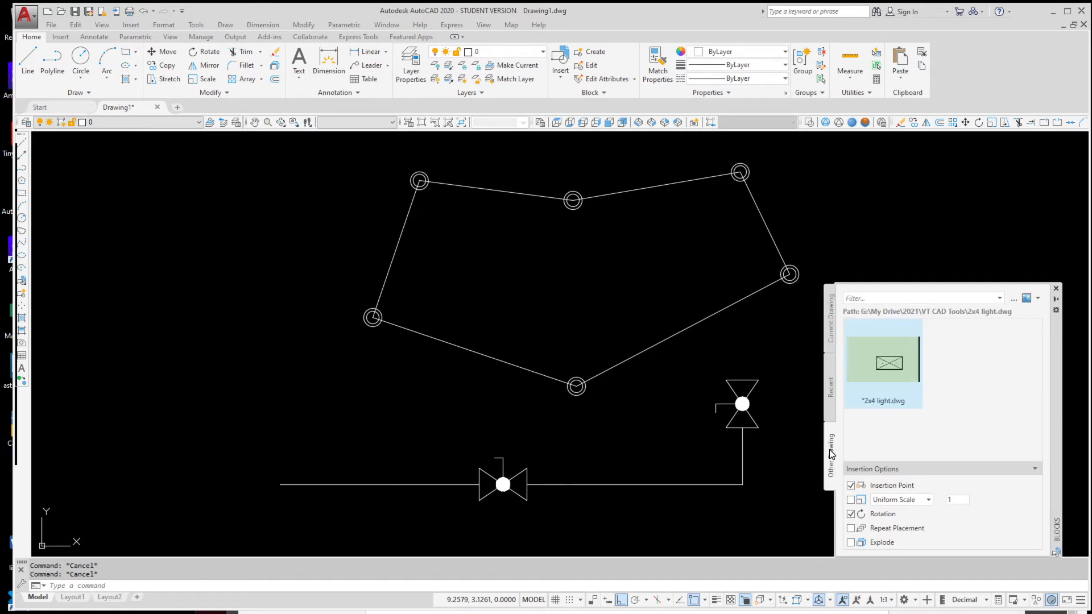
{"action": "left_click", "coordinate": [1014, 300]}
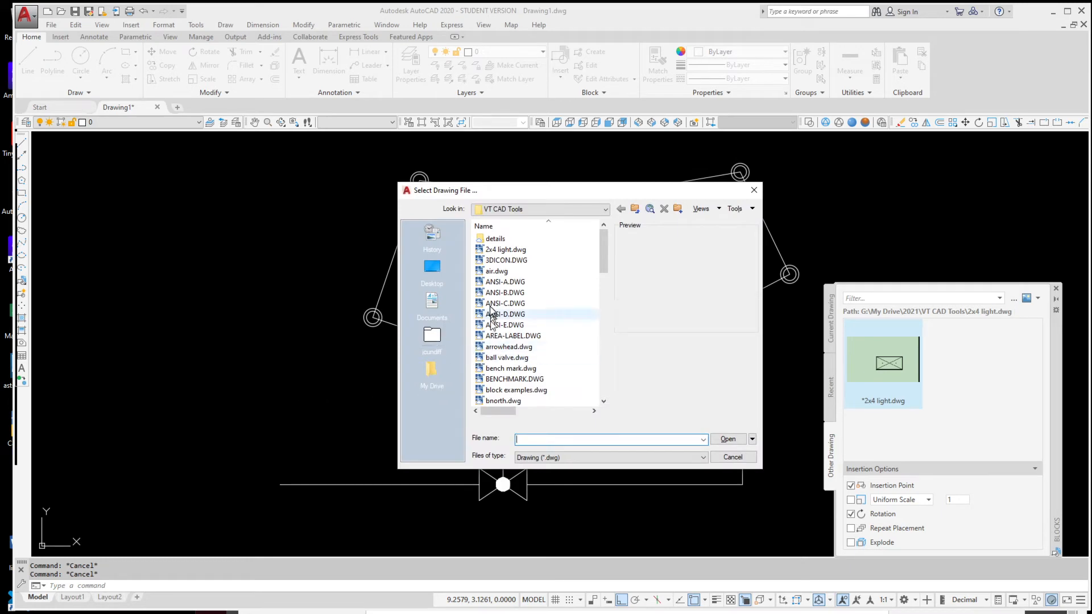
{"action": "left_click", "coordinate": [497, 272]}
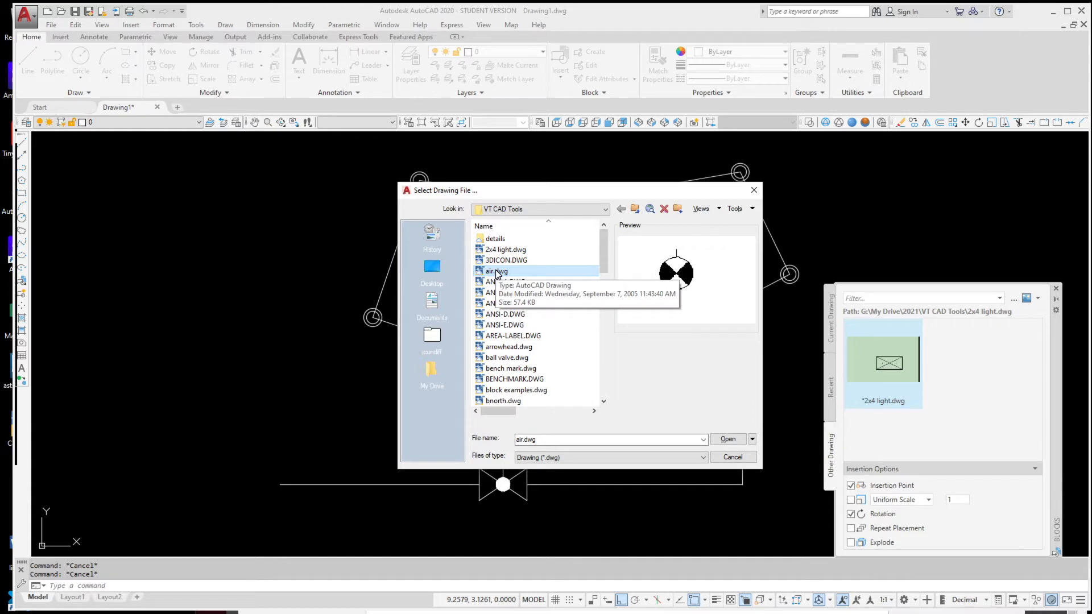
{"action": "left_click", "coordinate": [491, 347]}
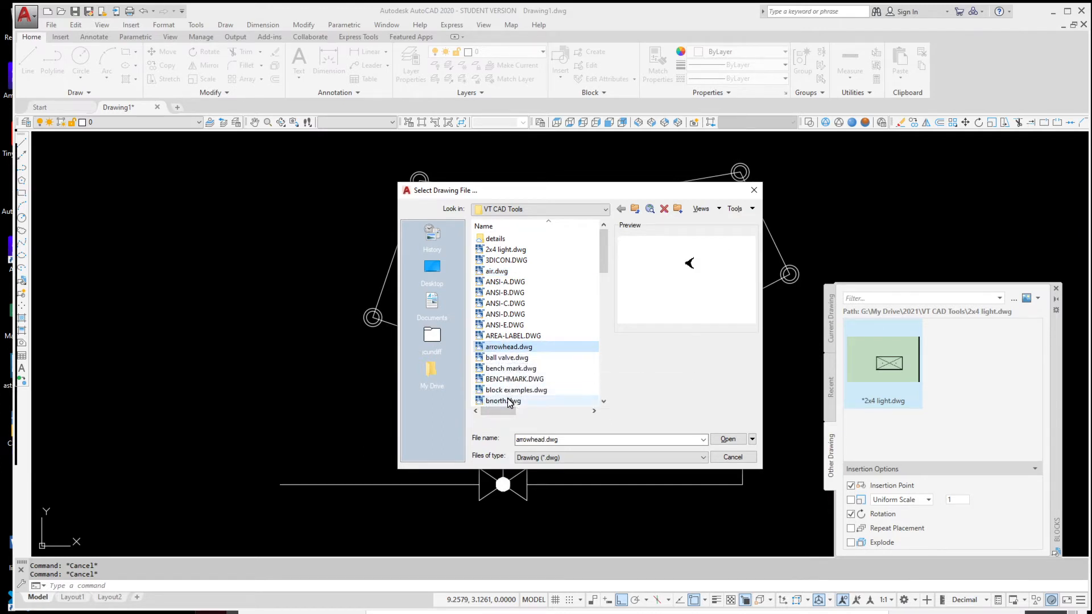
{"action": "scroll", "coordinate": [529, 370], "scroll_direction": "down", "scroll_amount": 2}
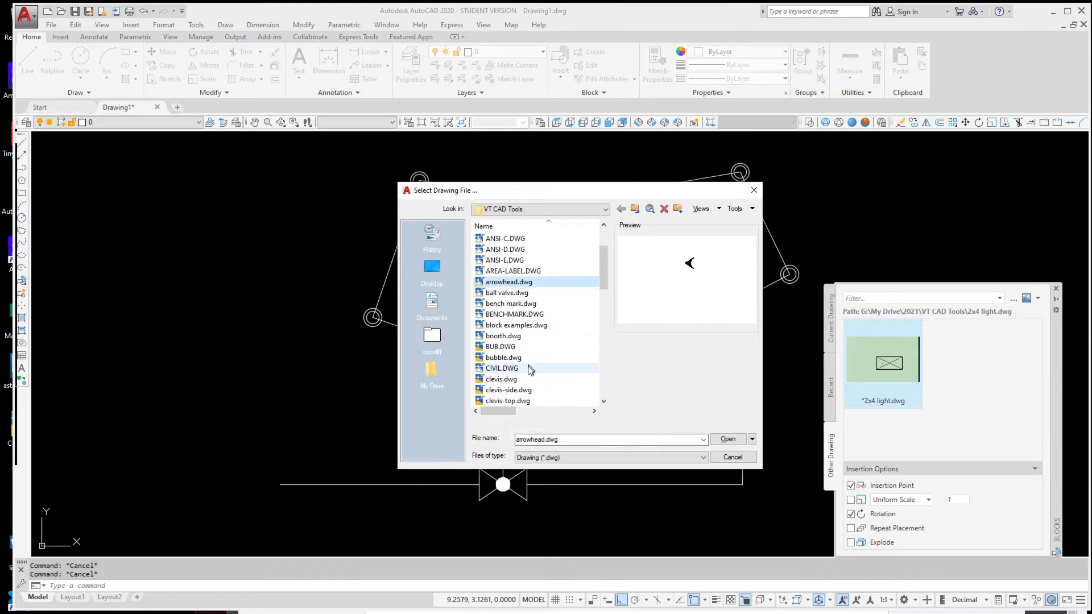
{"action": "left_click", "coordinate": [504, 337]}
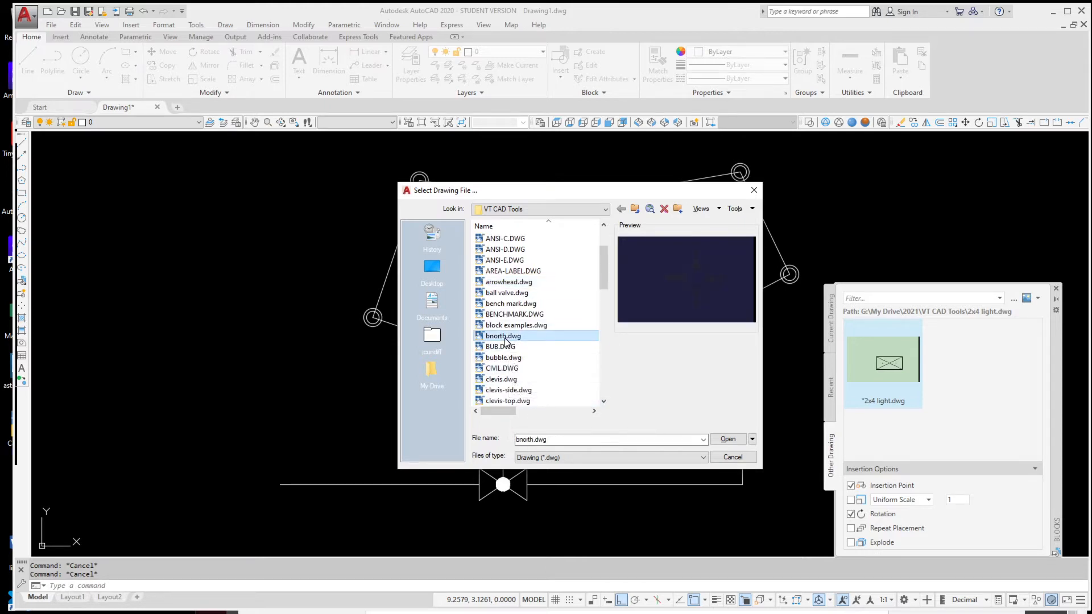
{"action": "left_click", "coordinate": [503, 347]}
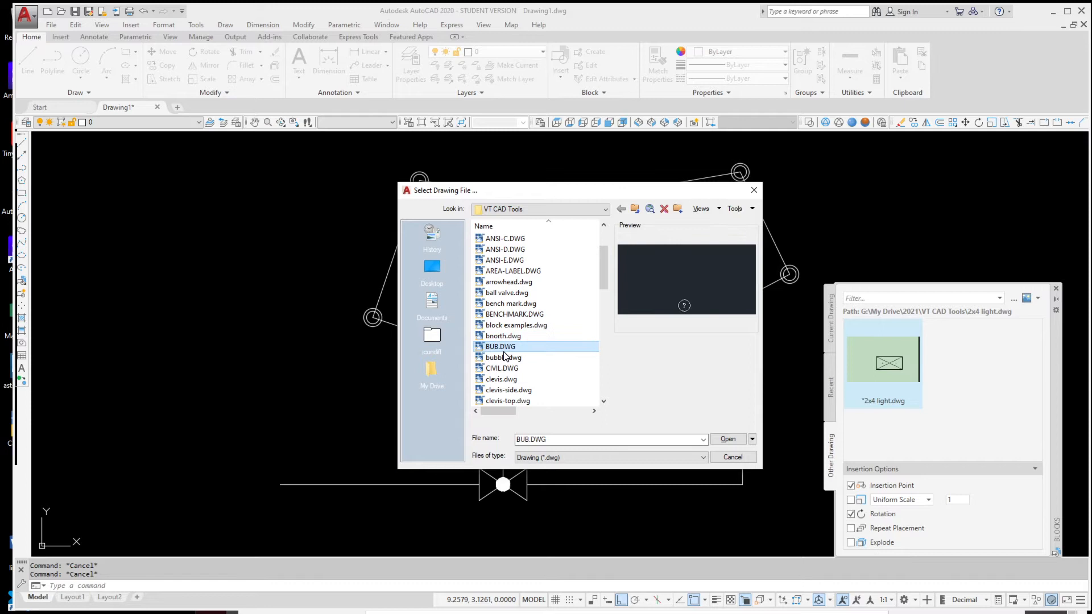
{"action": "left_click", "coordinate": [503, 381]}
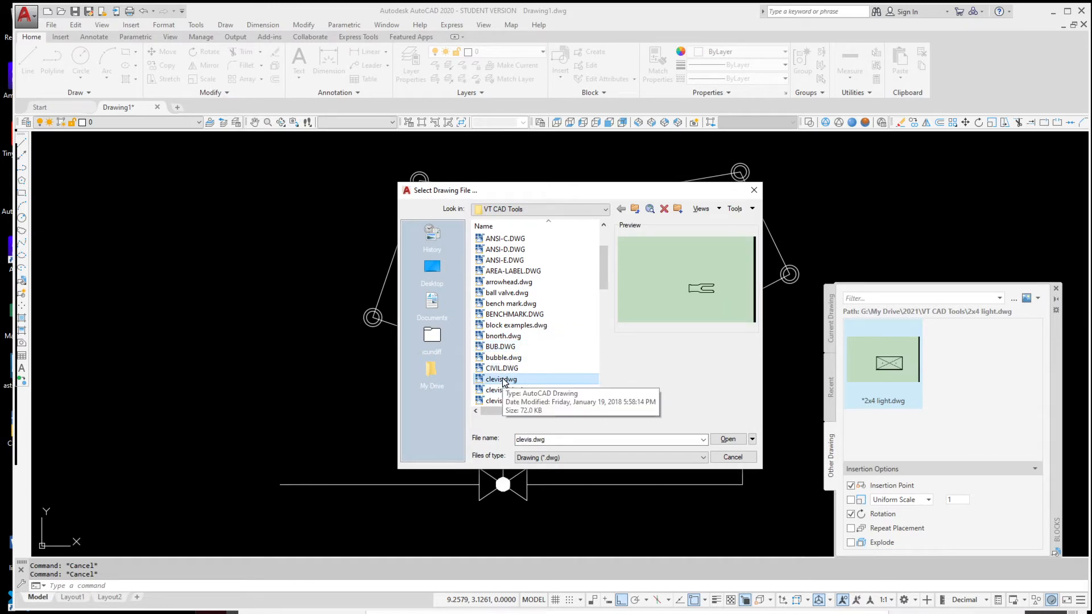
{"action": "left_click", "coordinate": [725, 440]}
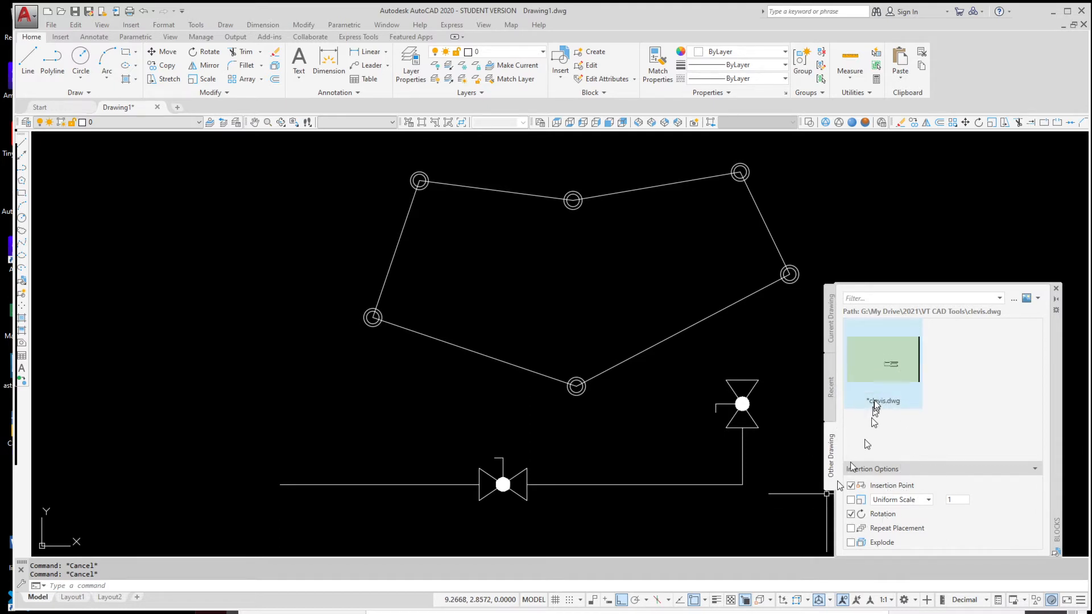
- Insert the clevis.dwg block horizontally, with no rotation, above the outline with the ironpipe symbols
{"action": "left_click", "coordinate": [893, 355]}
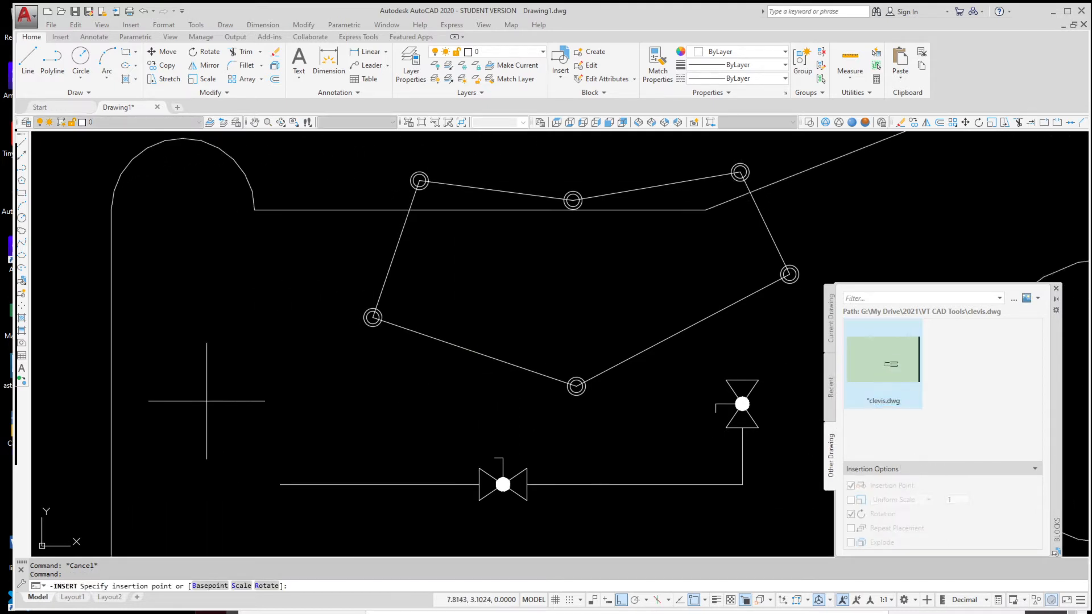
{"action": "scroll", "coordinate": [206, 401], "scroll_direction": "down", "scroll_amount": 10}
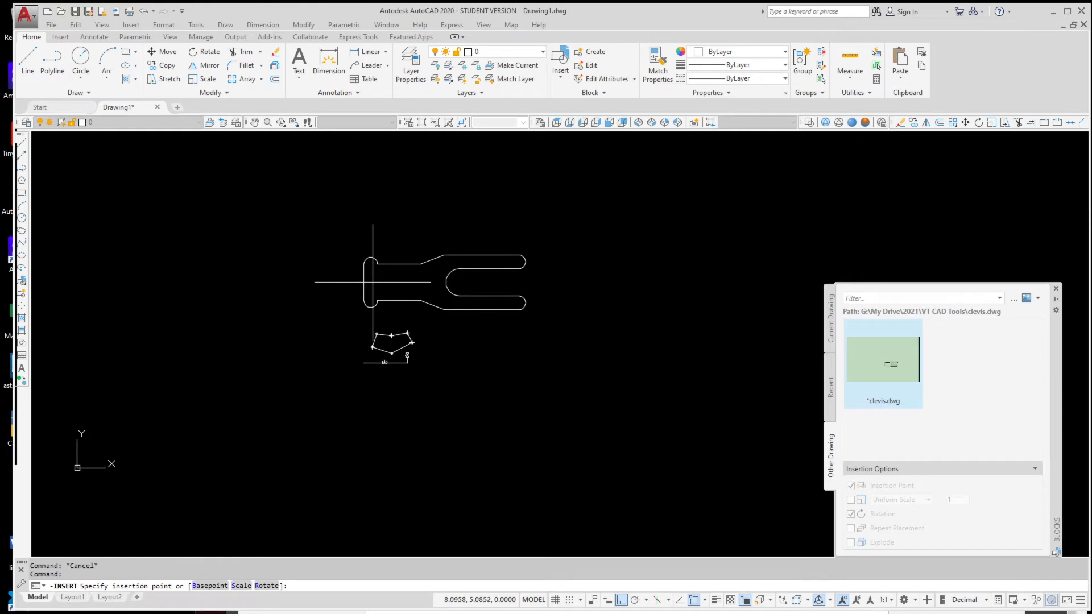
{"action": "left_click", "coordinate": [373, 282]}
{"action": "left_click", "coordinate": [639, 306]}
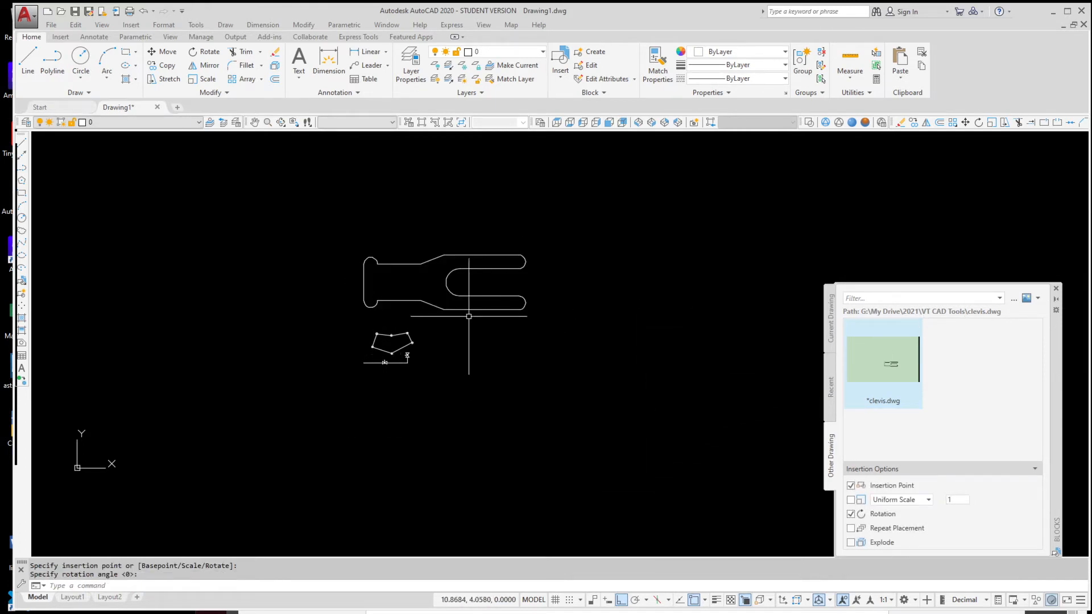
- Examine the clevis's size against the ironpipe outline, and inspect the two ball valves on the line up close
{"action": "scroll", "coordinate": [345, 433], "scroll_direction": "up", "scroll_amount": 4}
{"action": "middle_click_drag", "start_coordinate": [547, 224], "coordinate": [590, 505]}
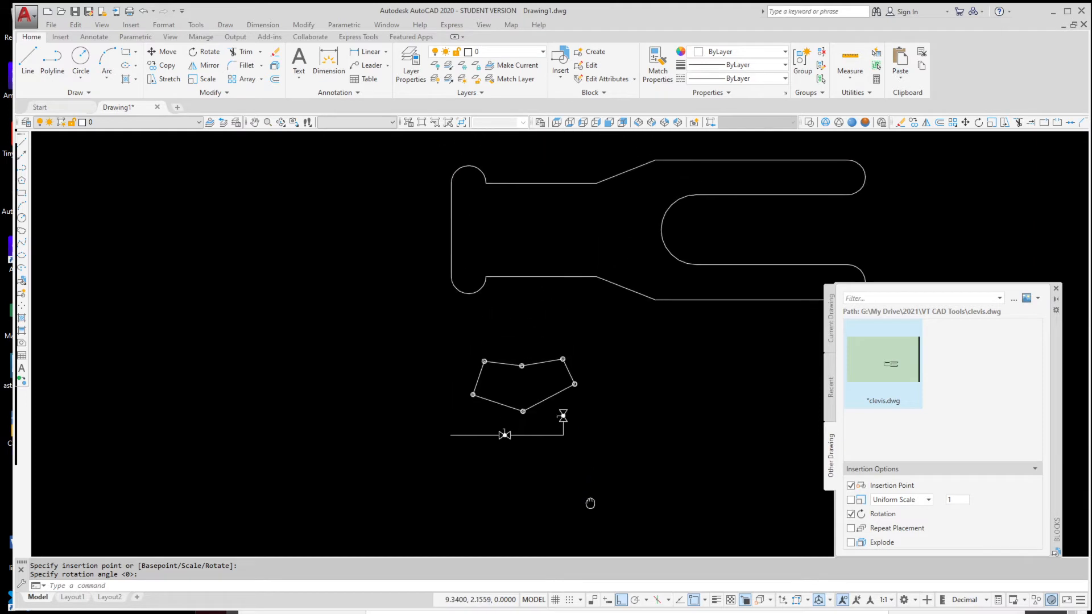
{"action": "scroll", "coordinate": [605, 390], "scroll_direction": "up", "scroll_amount": 3}
{"action": "middle_click_drag", "start_coordinate": [578, 453], "coordinate": [590, 420]}
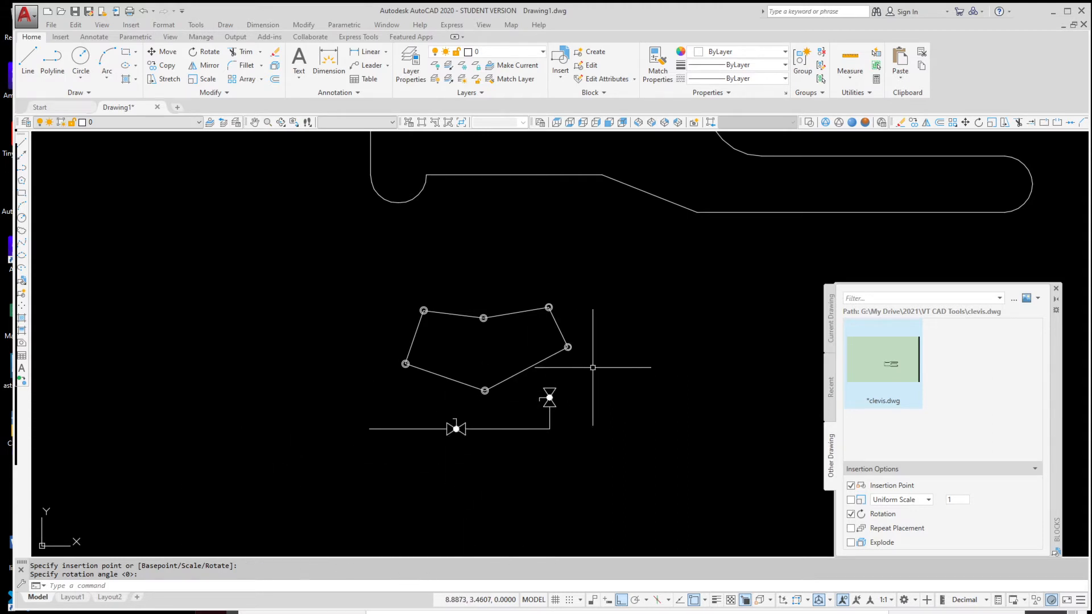
{"action": "scroll", "coordinate": [547, 367], "scroll_direction": "up", "scroll_amount": 6}
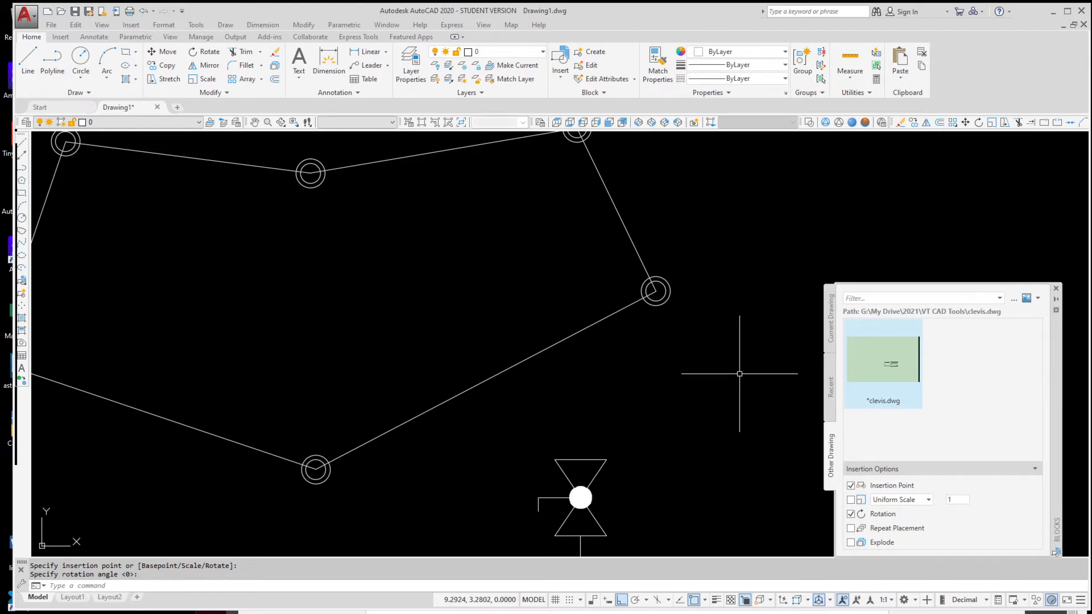
{"action": "scroll", "coordinate": [653, 455], "scroll_direction": "down", "scroll_amount": 5}
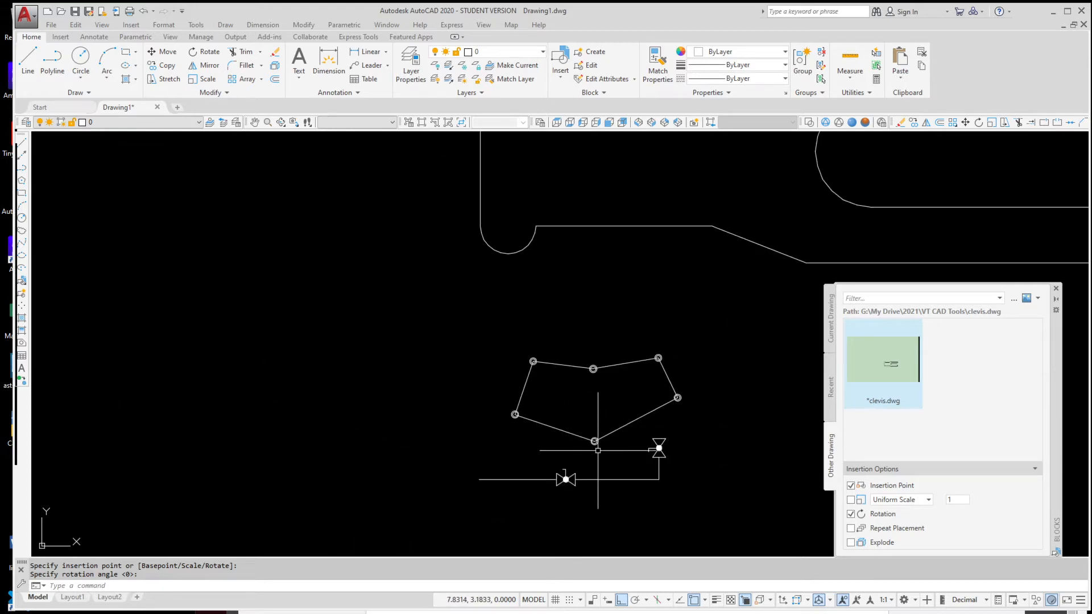
{"action": "scroll", "coordinate": [566, 508], "scroll_direction": "up", "scroll_amount": 4}
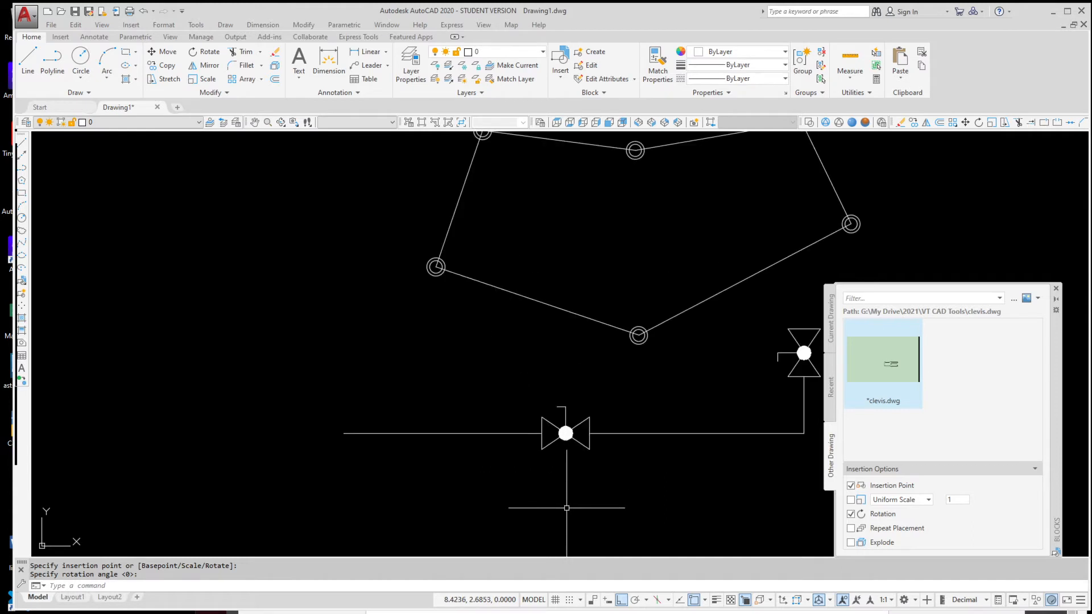
{"action": "mouse_move", "coordinate": [575, 490]}
{"action": "middle_mouse_down"}
{"action": "mouse_move", "coordinate": [571, 441]}
{"action": "mouse_move", "coordinate": [458, 379]}
{"action": "mouse_move", "coordinate": [474, 443]}
{"action": "middle_mouse_up"}
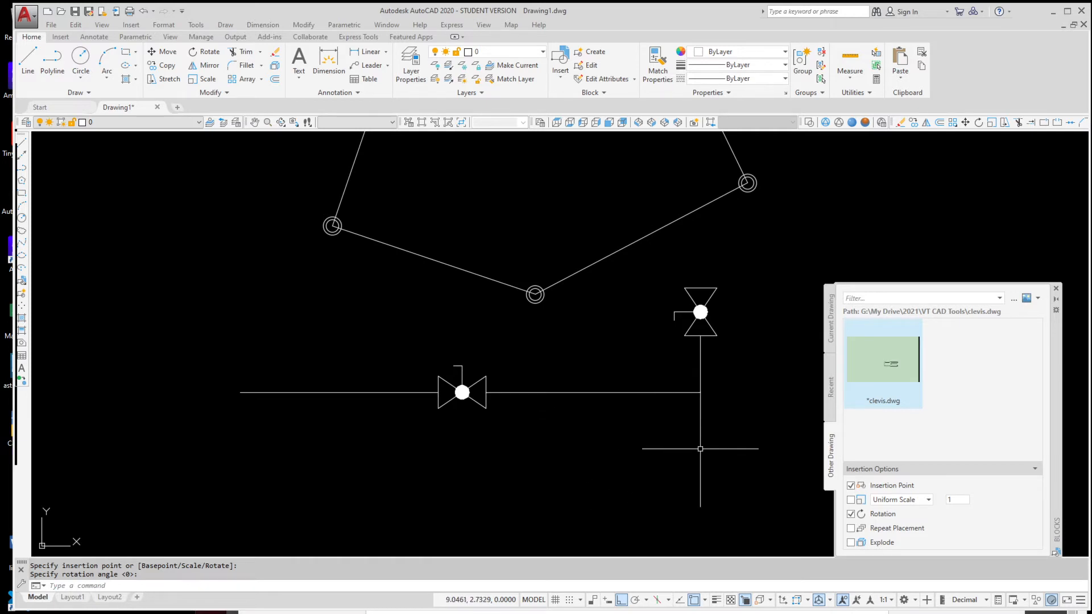
- Open ball valve.dwg from the VT CAD Tools folder under My Drive > 2021, accepting the student-version notice
{"action": "left_click", "coordinate": [60, 11]}
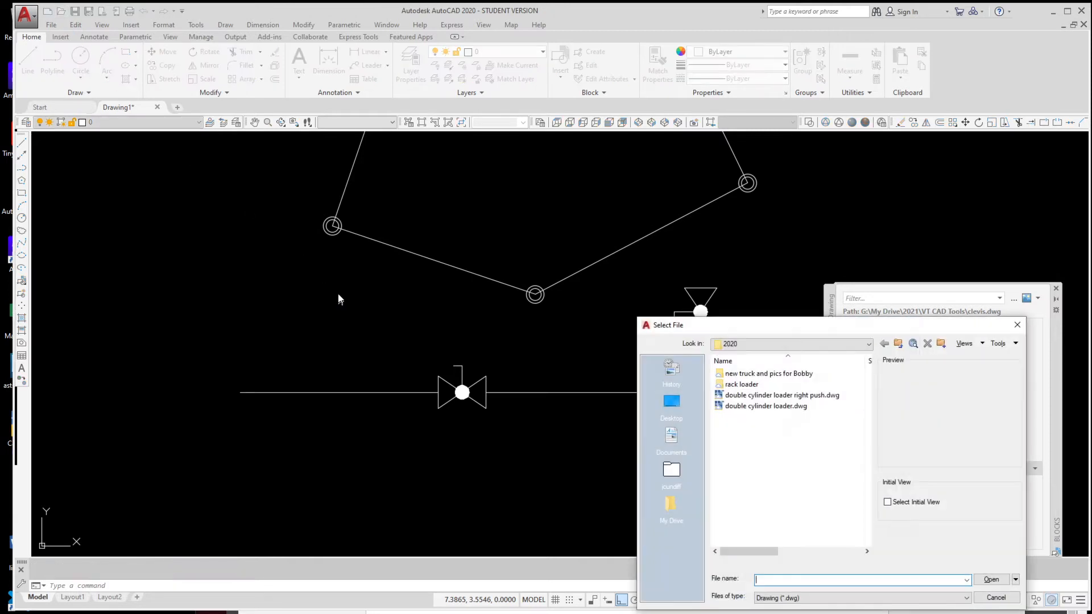
{"action": "left_click", "coordinate": [669, 504]}
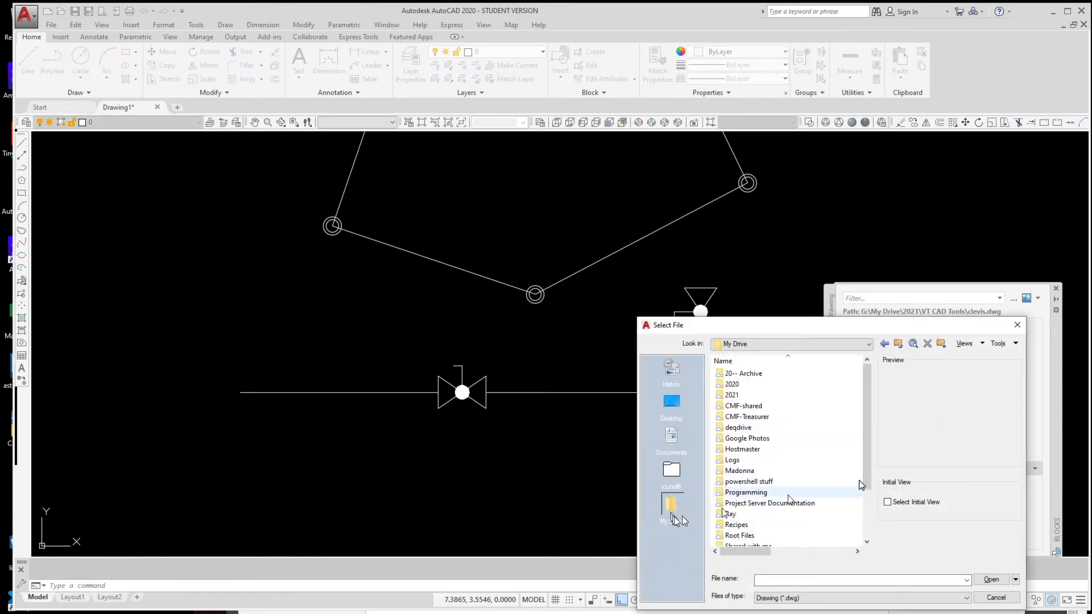
{"action": "double_click", "coordinate": [736, 394]}
{"action": "double_click", "coordinate": [743, 405]}
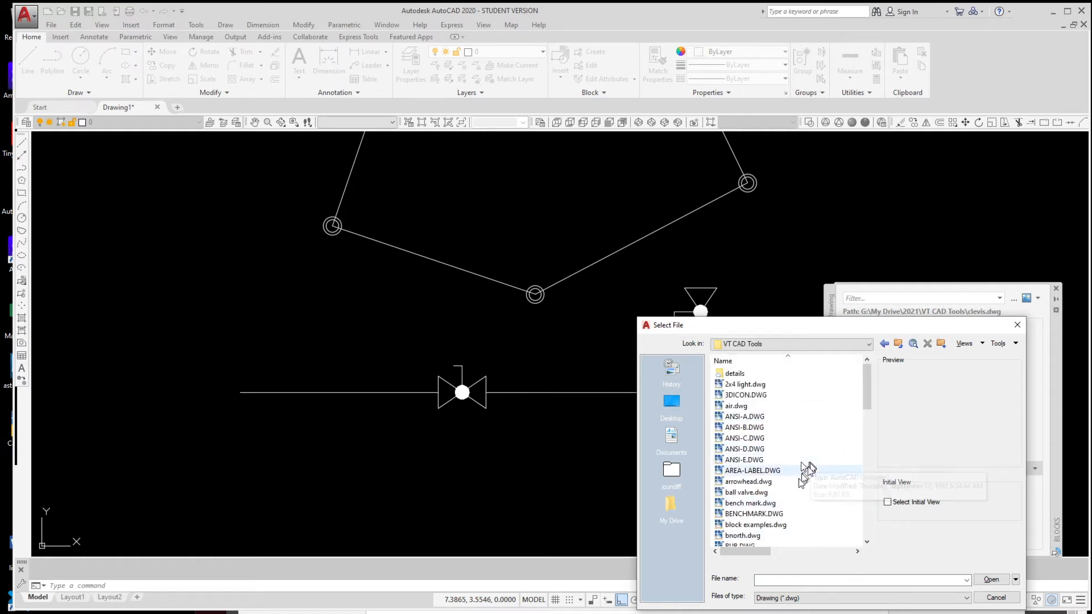
{"action": "left_click", "coordinate": [765, 493]}
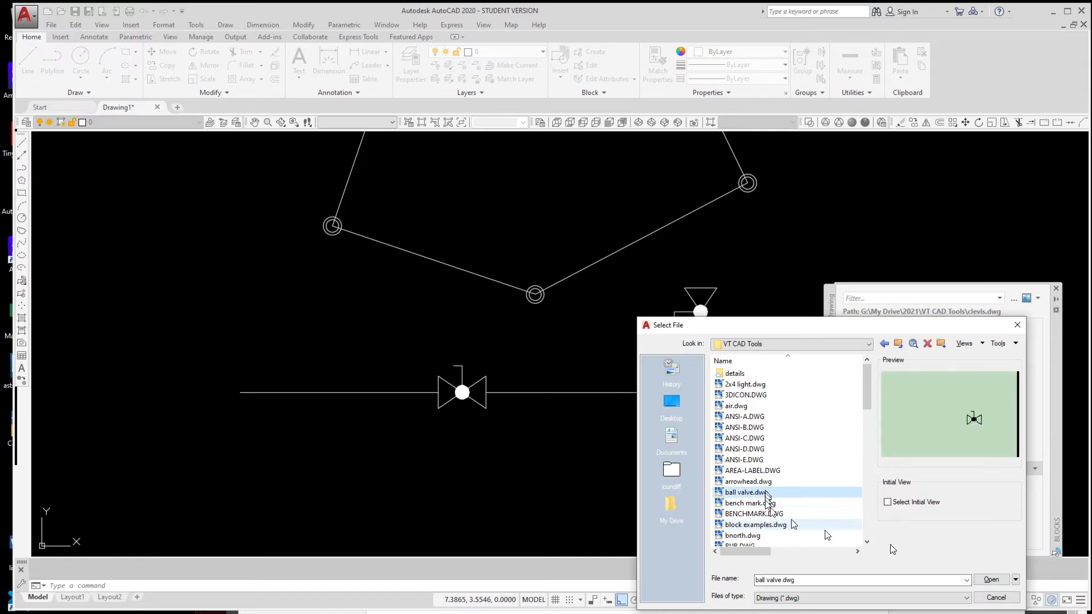
{"action": "left_click", "coordinate": [991, 580]}
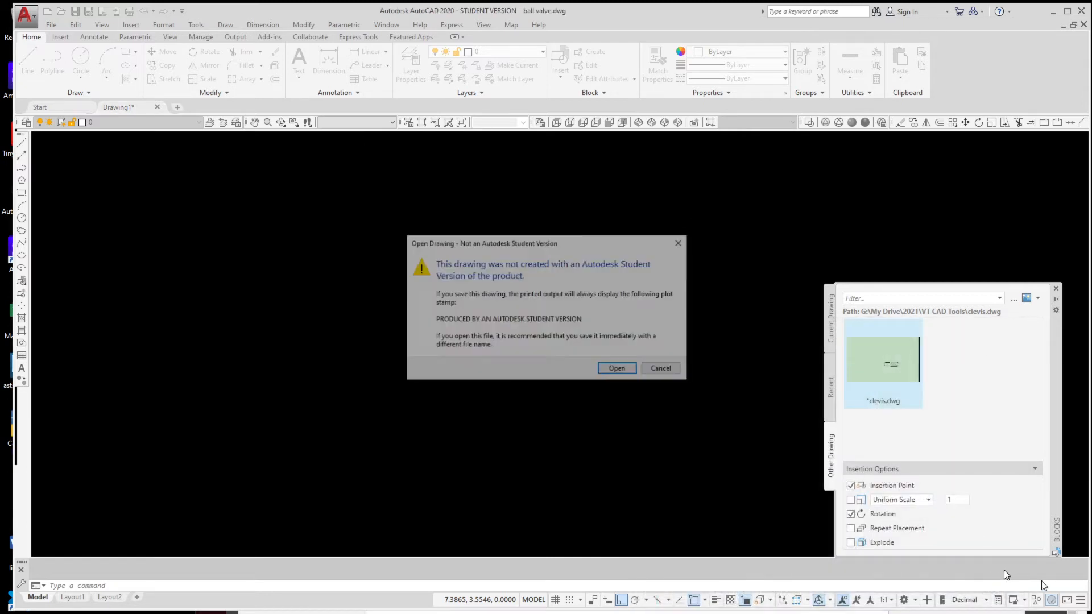
{"action": "left_click", "coordinate": [613, 370]}
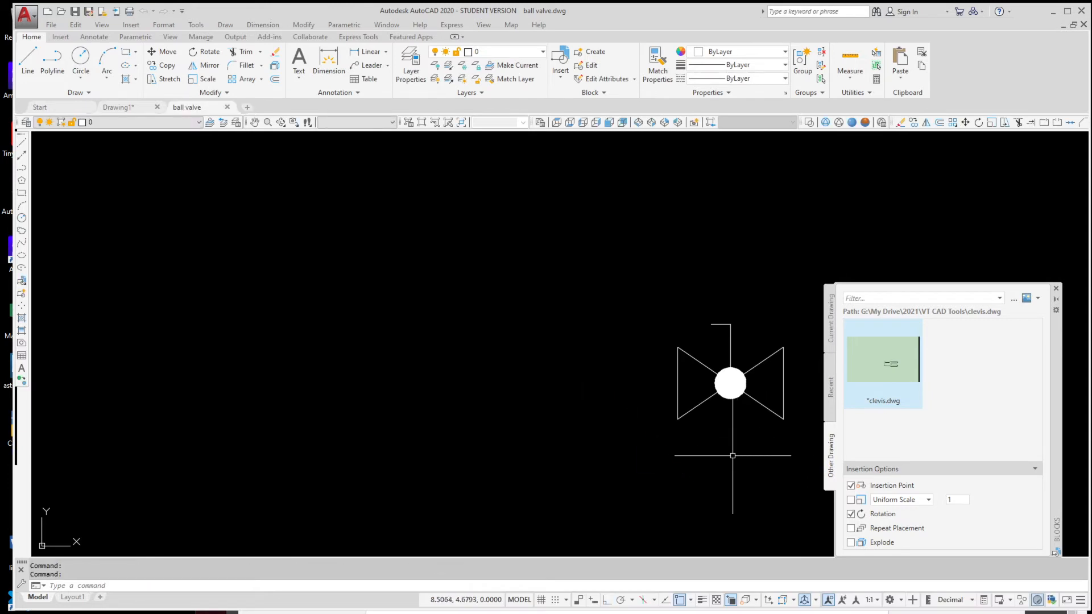
- Draw a closed triangular polyline over the valve's left half, from its lower-left corner through the ball's centre to its upper-left corner
{"action": "middle_click_drag", "start_coordinate": [733, 456], "coordinate": [558, 359]}
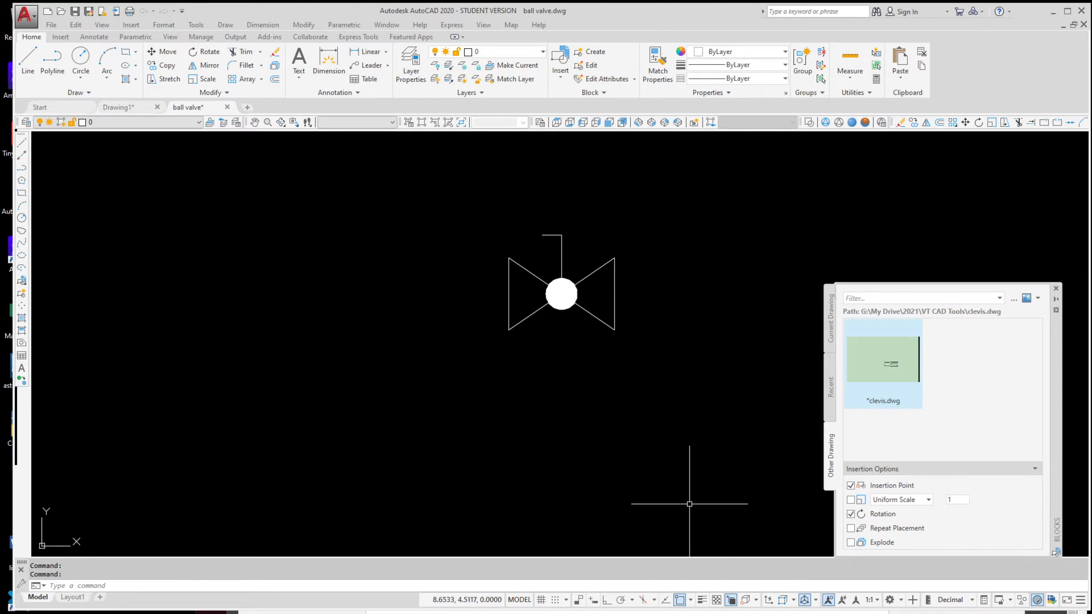
{"action": "key", "text": "Return"}
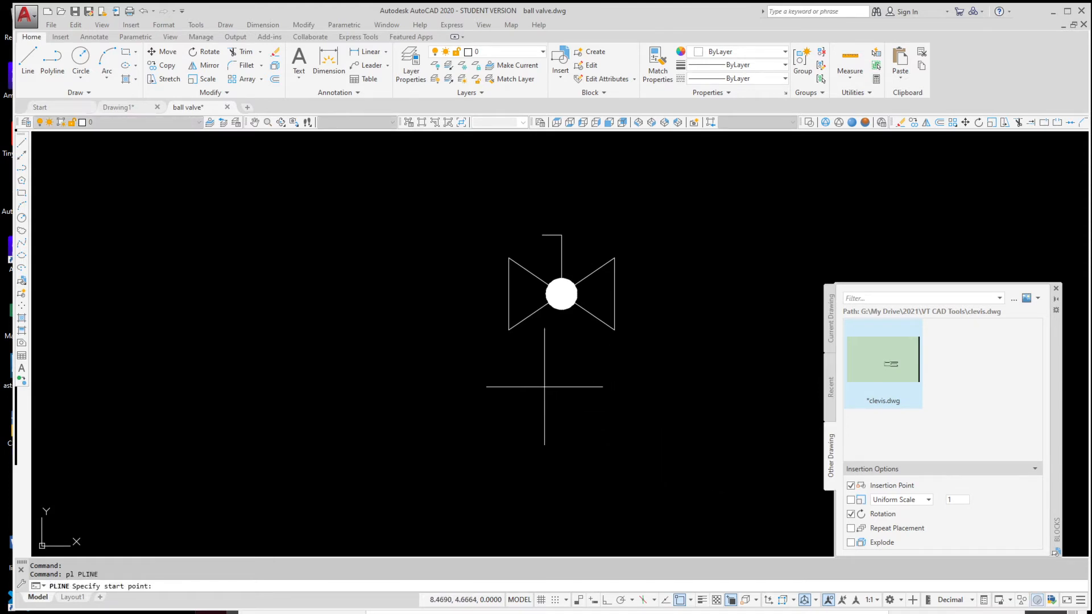
{"action": "left_click", "coordinate": [509, 330]}
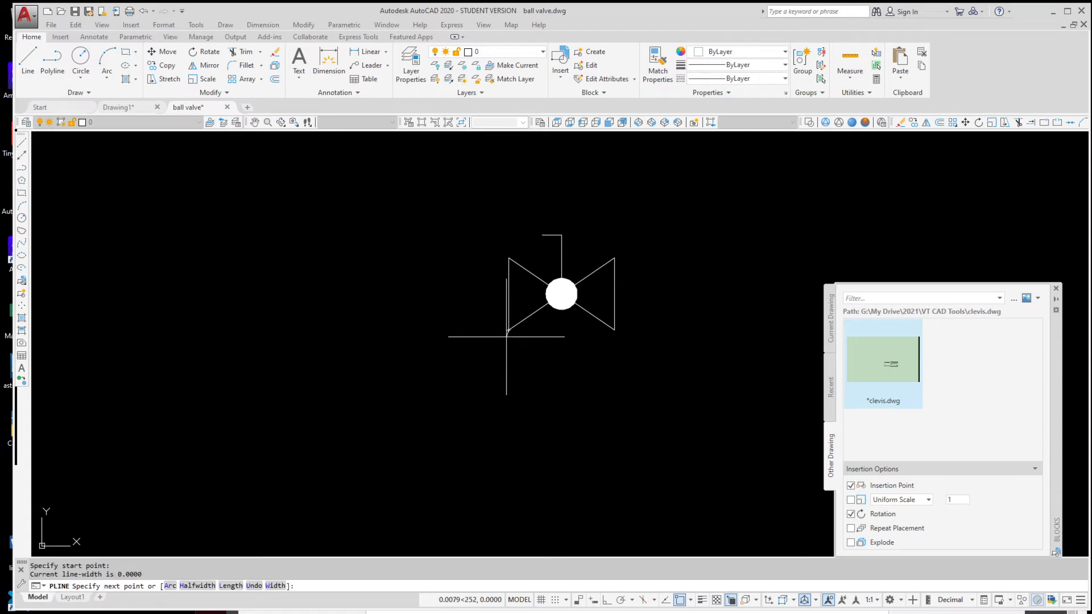
{"action": "left_click", "coordinate": [562, 295]}
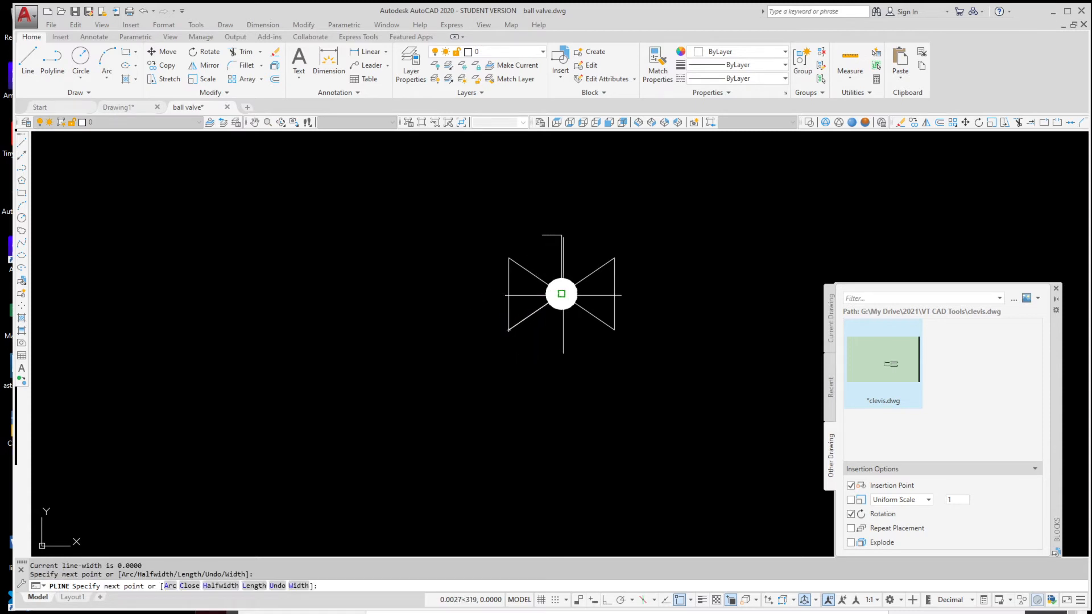
{"action": "left_click", "coordinate": [509, 257]}
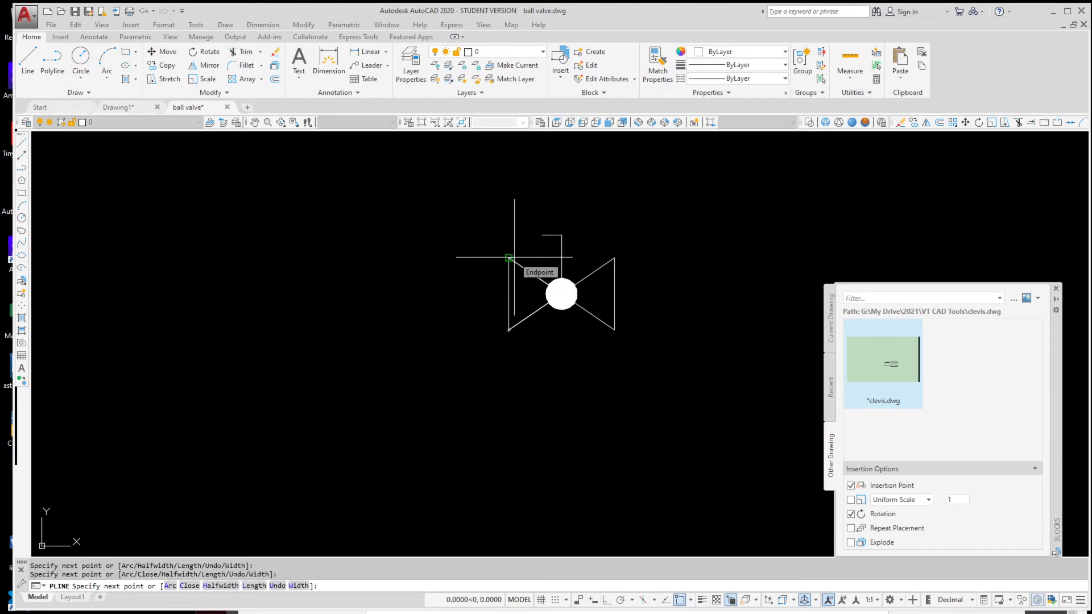
{"action": "type", "text": "c"}
{"action": "key", "text": "Return"}
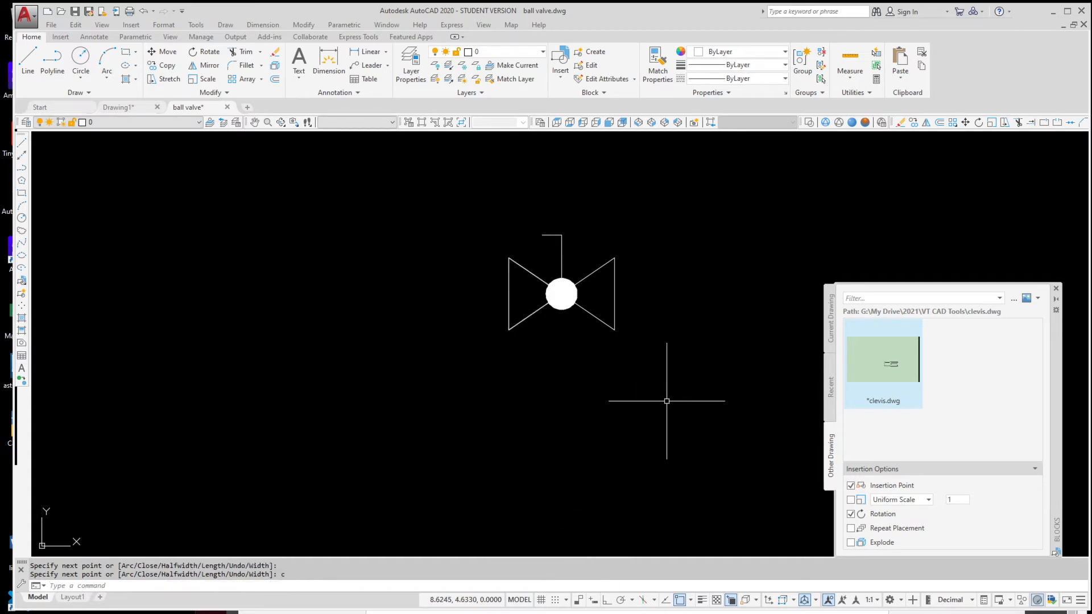
- Mirror the triangular polyline about the vertical line through the valve's handle with Ortho on, keeping the source object
{"action": "type", "text": "mi"}
{"action": "key", "text": "Return"}
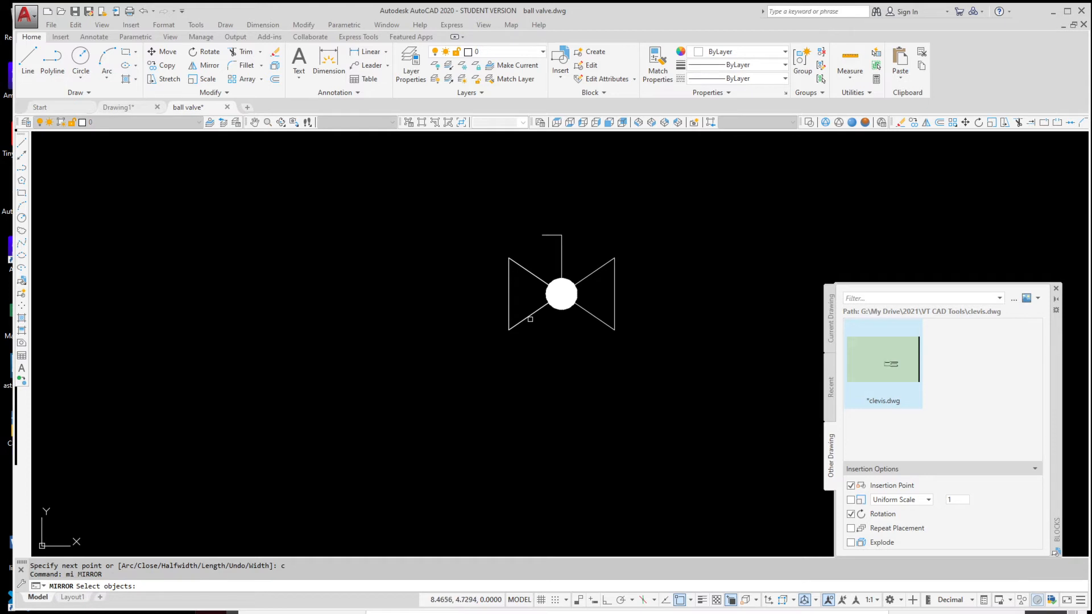
{"action": "left_click", "coordinate": [528, 318]}
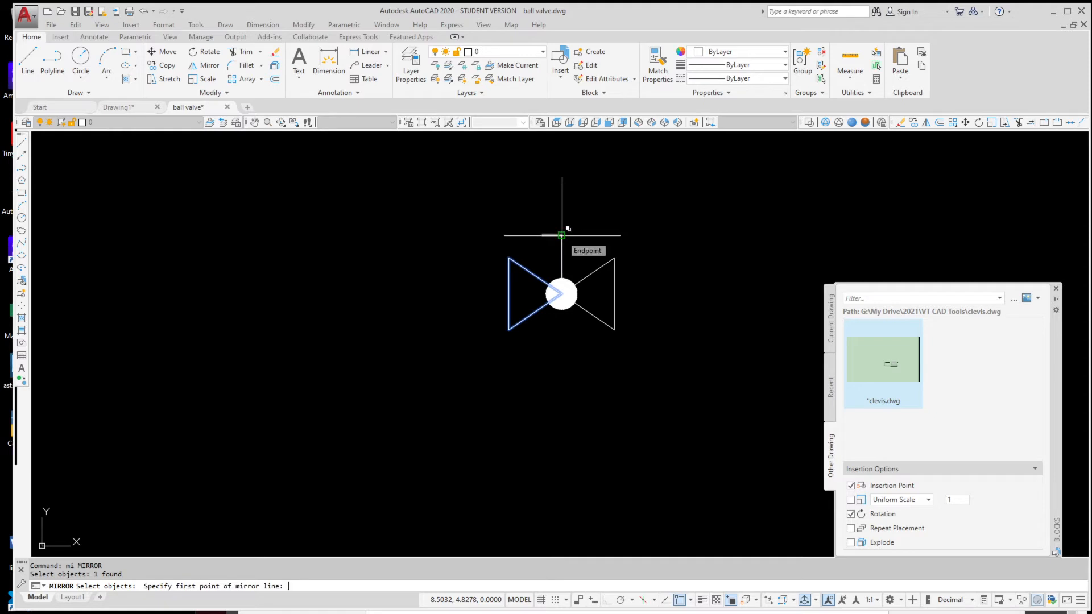
{"action": "left_click", "coordinate": [561, 235]}
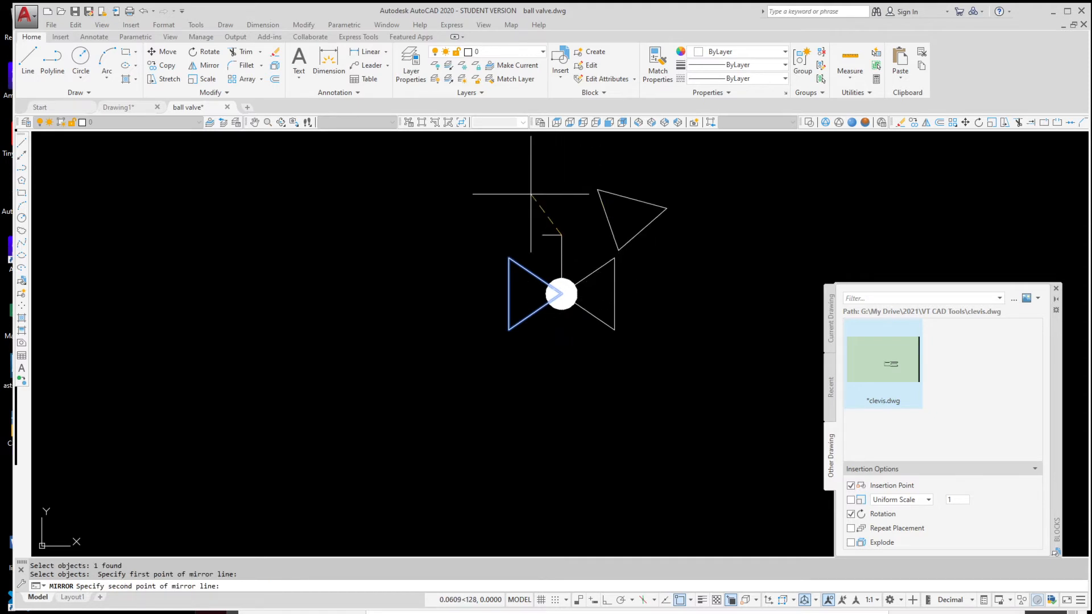
{"action": "key", "text": "F8"}
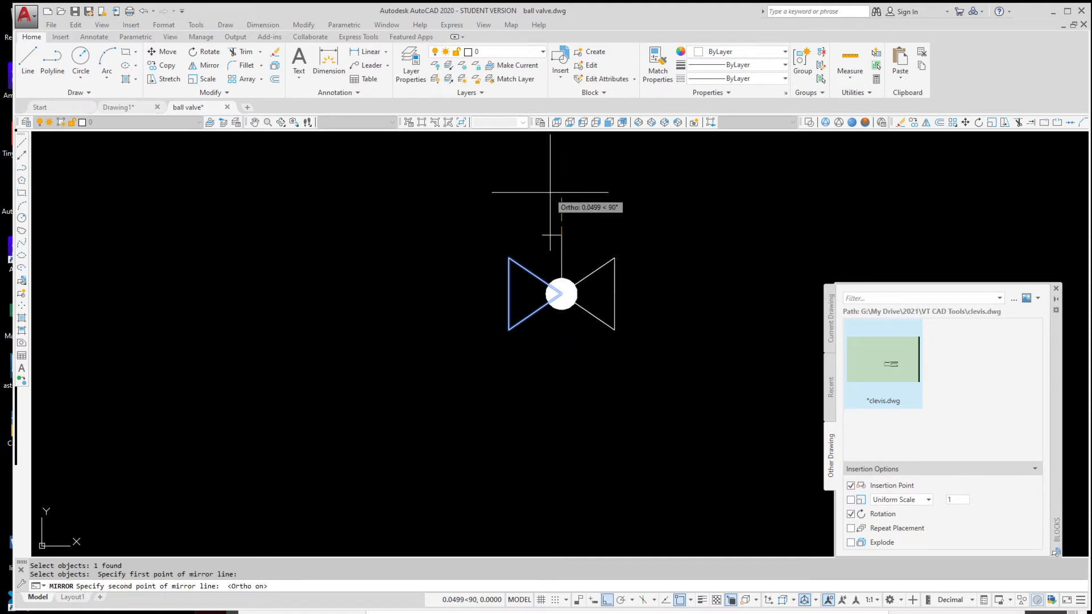
{"action": "left_click", "coordinate": [550, 192]}
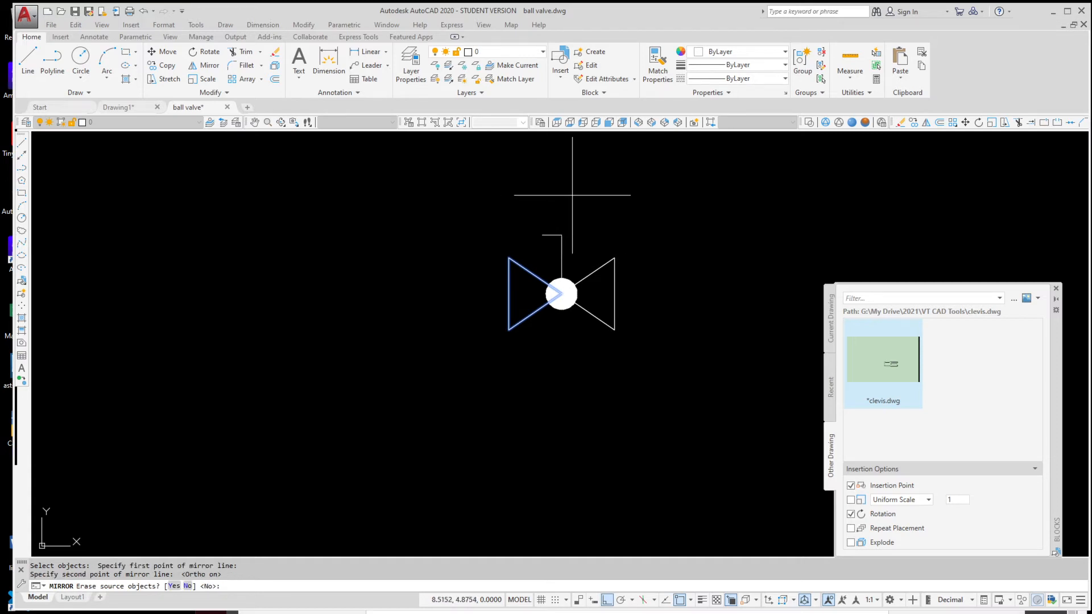
{"action": "type", "text": "n"}
{"action": "key", "text": "Return"}
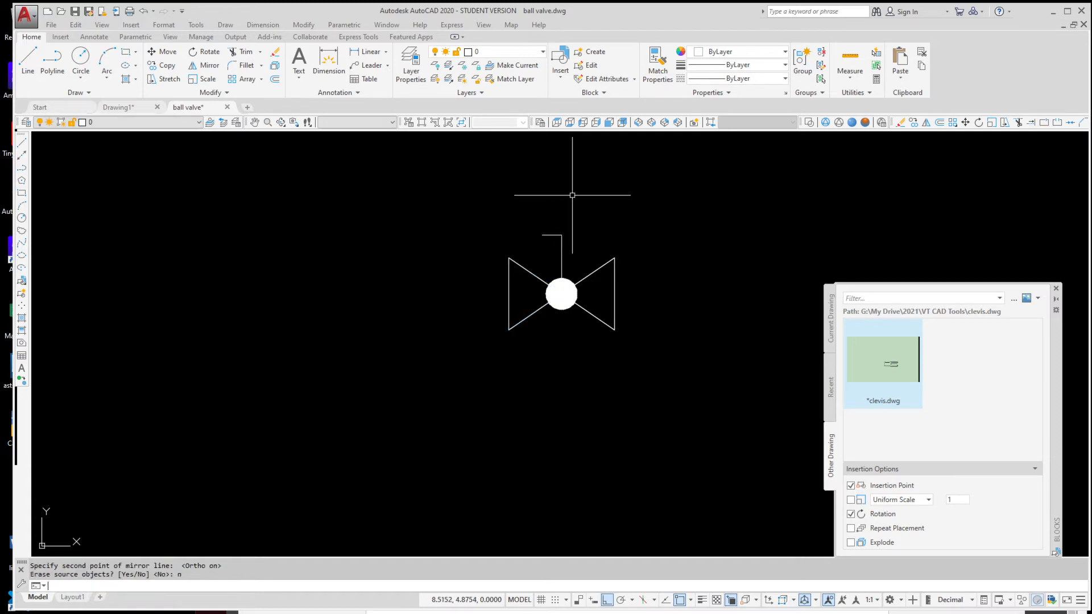
{"action": "right_click", "coordinate": [616, 283]}
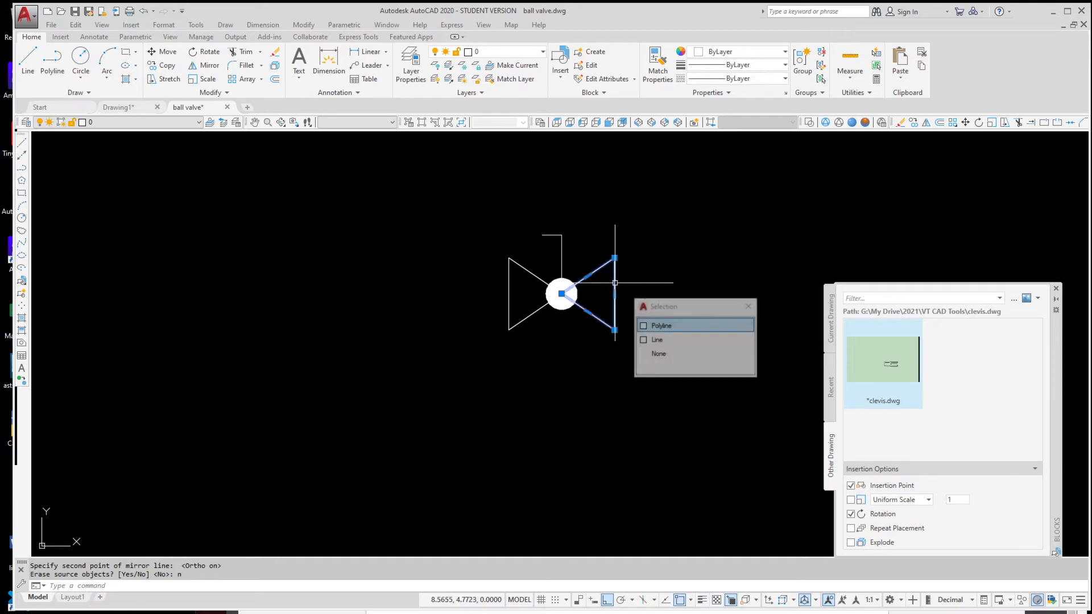
{"action": "key", "text": "Escape"}
{"action": "key", "text": "Escape"}
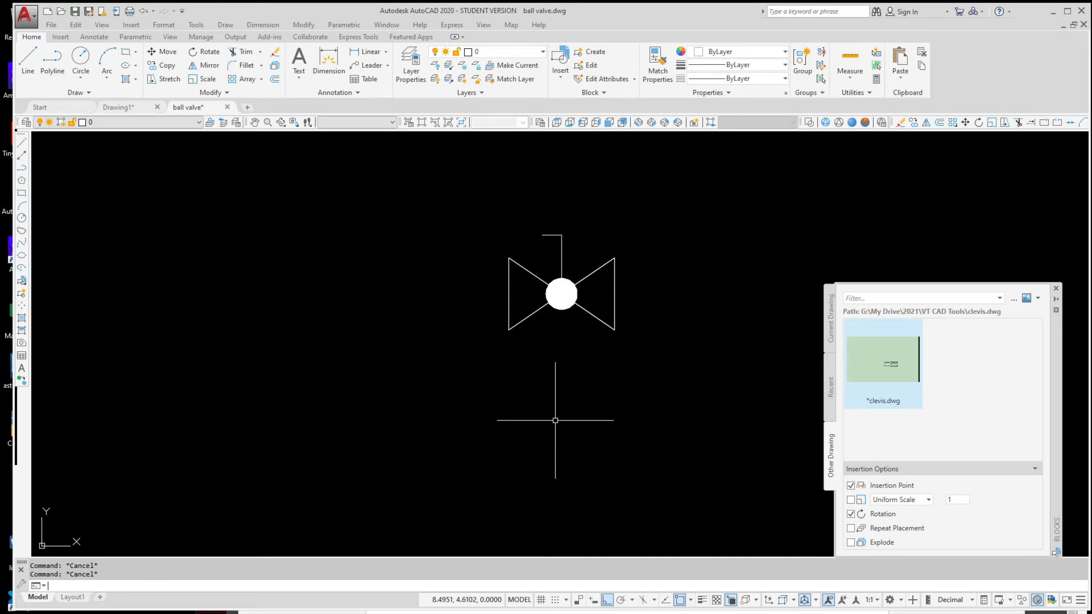
- Create a wipeout from the closed polyline on the valve's left half, erasing the polyline
{"action": "type", "text": "wipeout"}
{"action": "key", "text": "Return"}
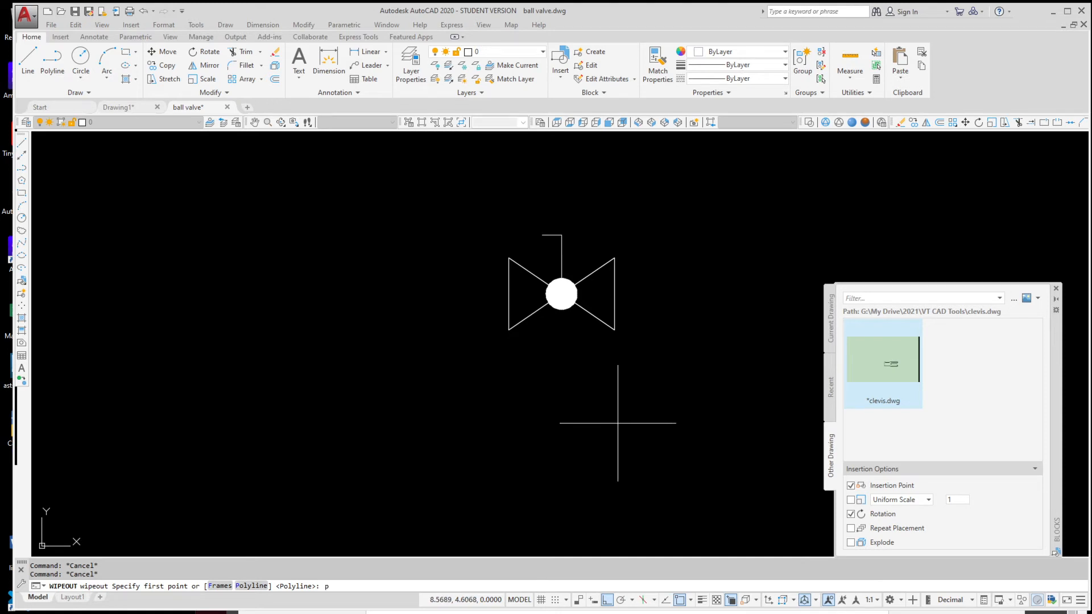
{"action": "type", "text": "p"}
{"action": "key", "text": "Return"}
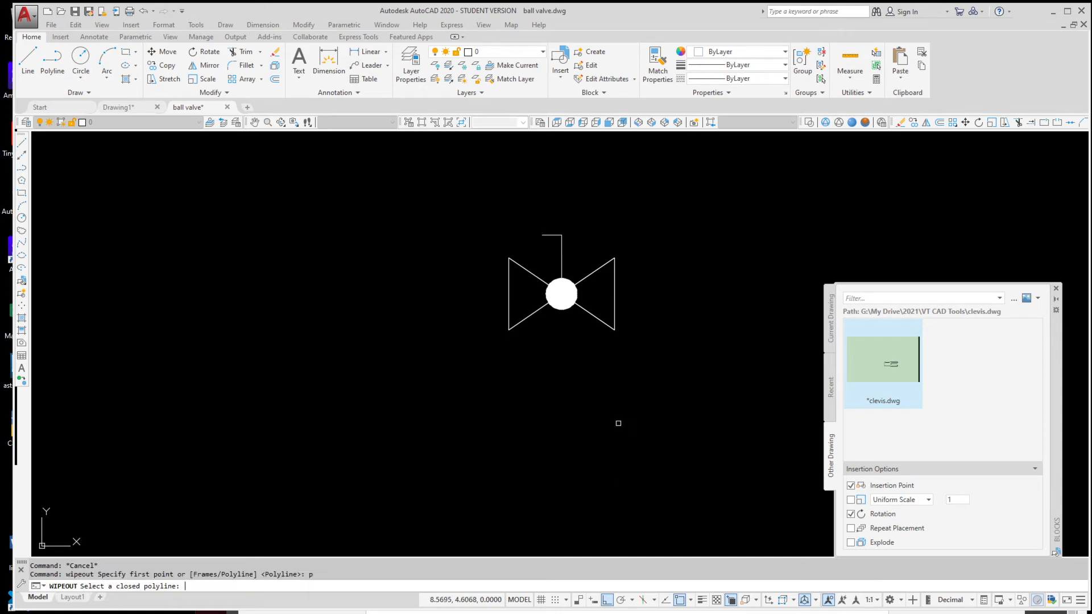
{"action": "left_click", "coordinate": [526, 320]}
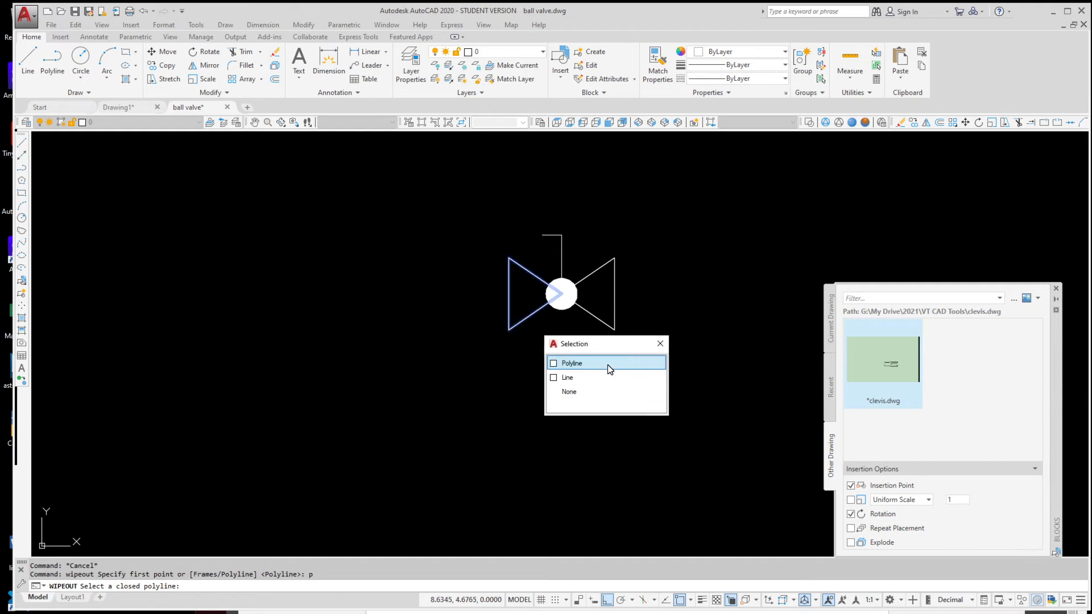
{"action": "left_click", "coordinate": [592, 363]}
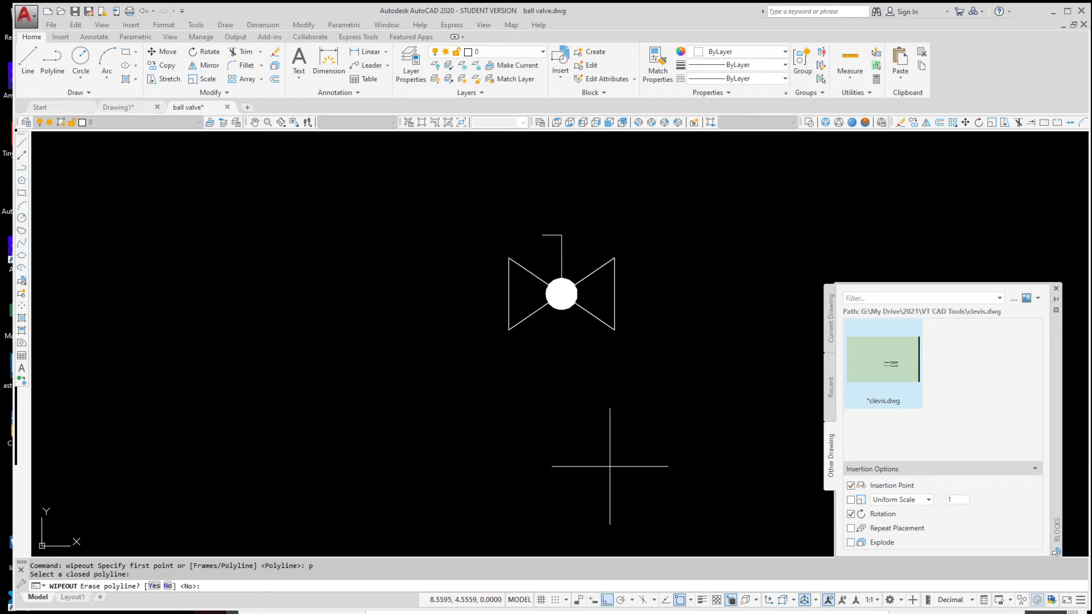
{"action": "type", "text": "y"}
{"action": "key", "text": "Return"}
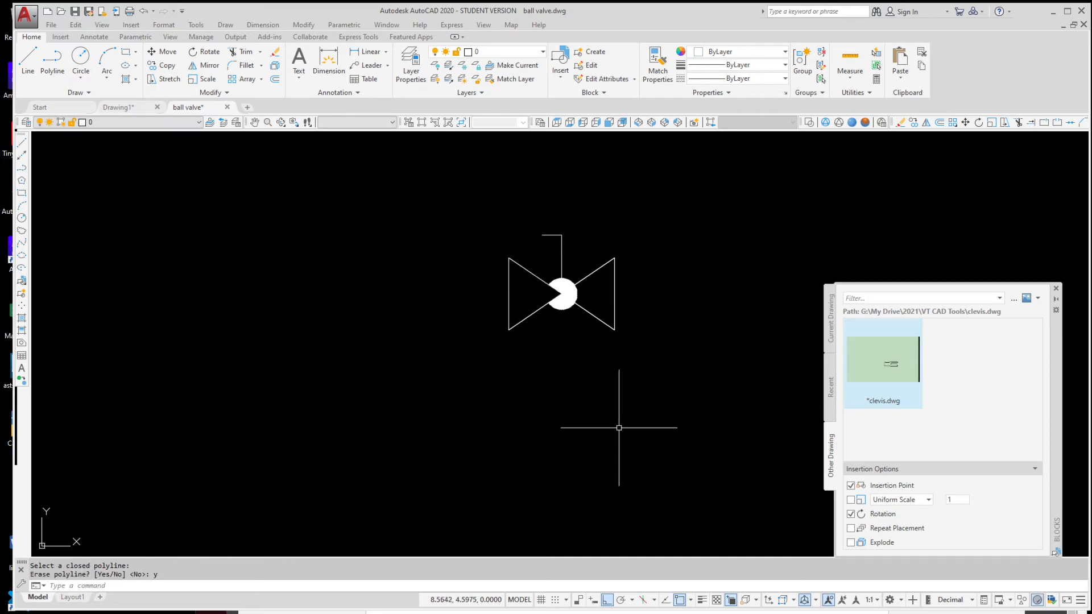
- Create a second wipeout from the mirrored polyline on the valve's right half, erasing that polyline
{"action": "key", "text": "Return"}
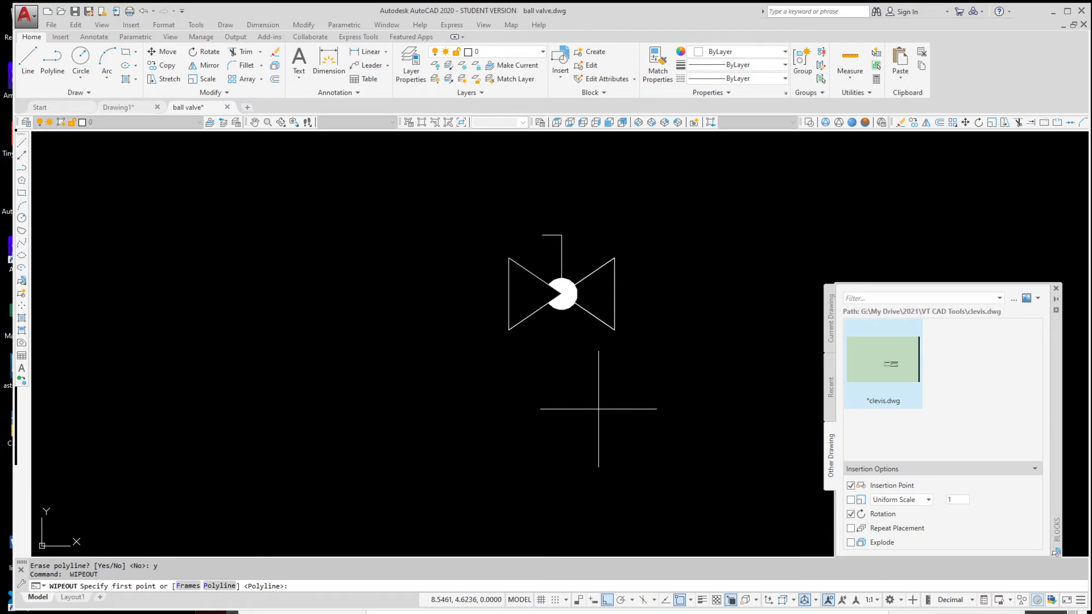
{"action": "type", "text": "p"}
{"action": "key", "text": "Return"}
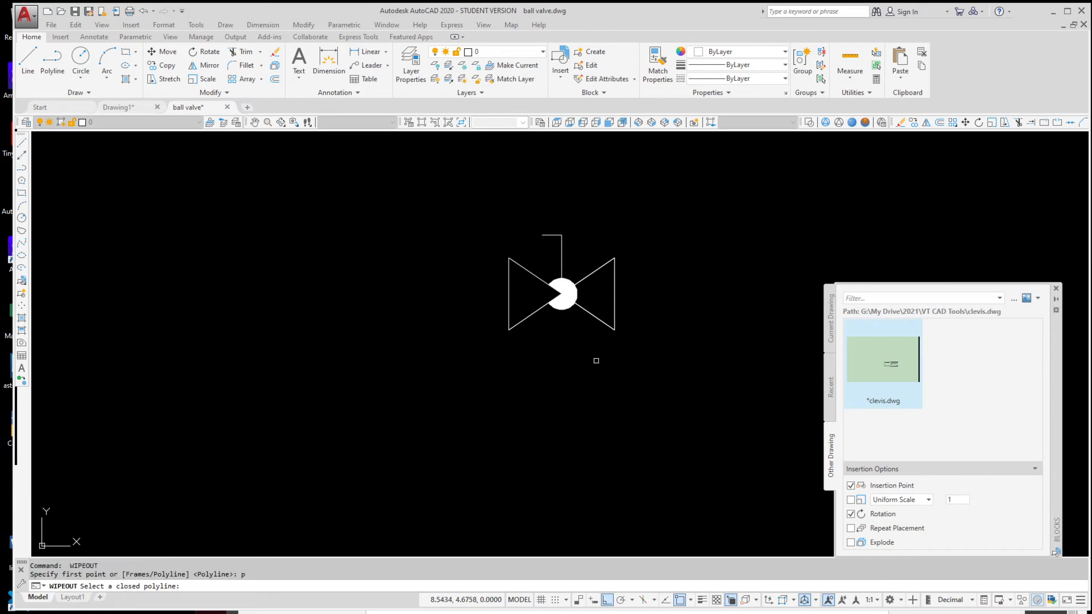
{"action": "left_click", "coordinate": [601, 324]}
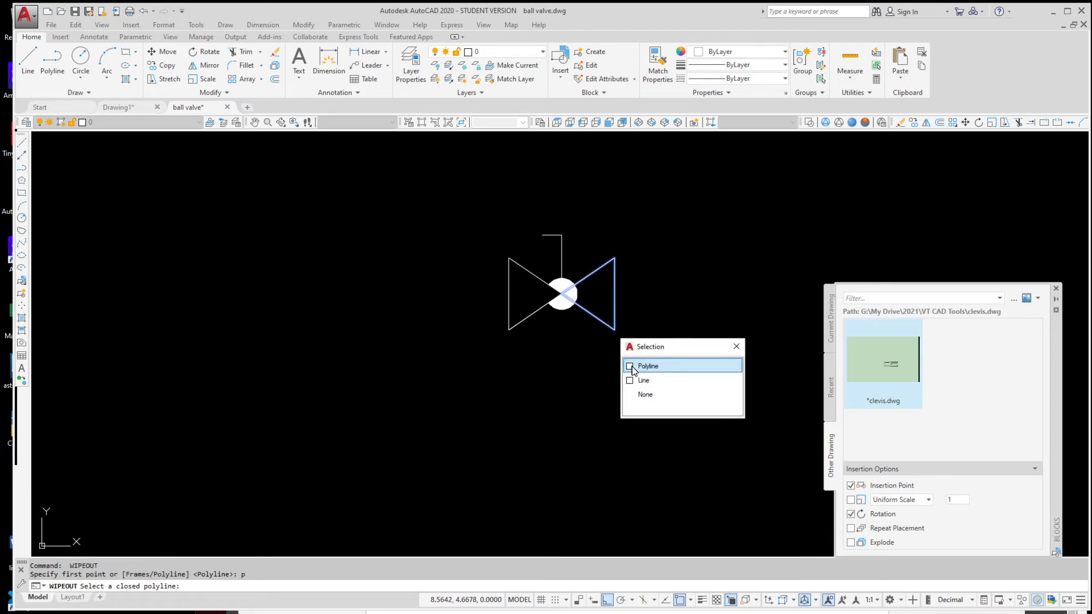
{"action": "left_click", "coordinate": [664, 364]}
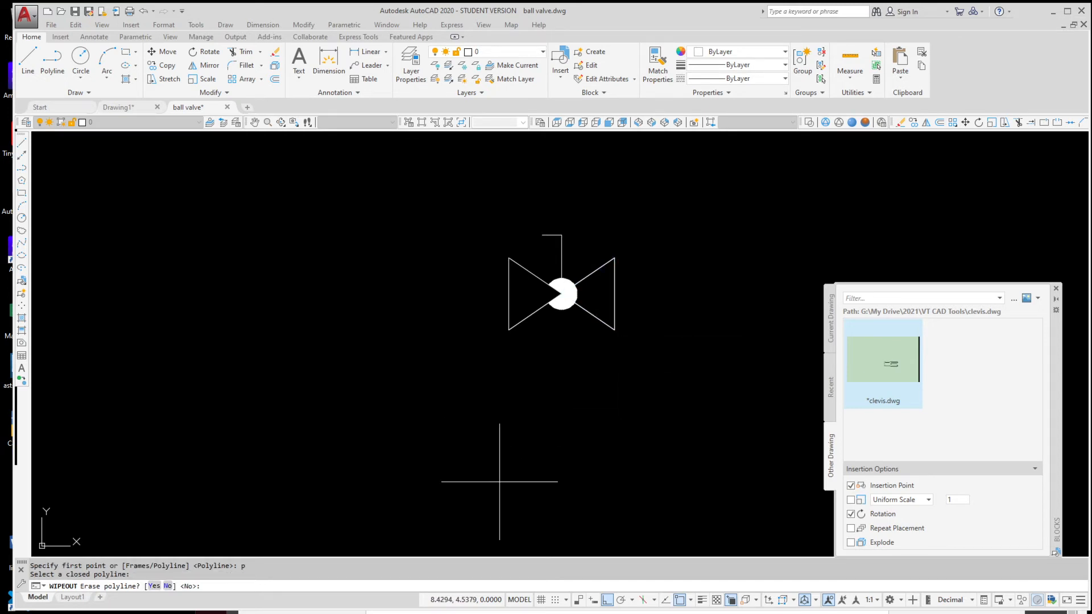
{"action": "type", "text": "y"}
{"action": "key", "text": "Return"}
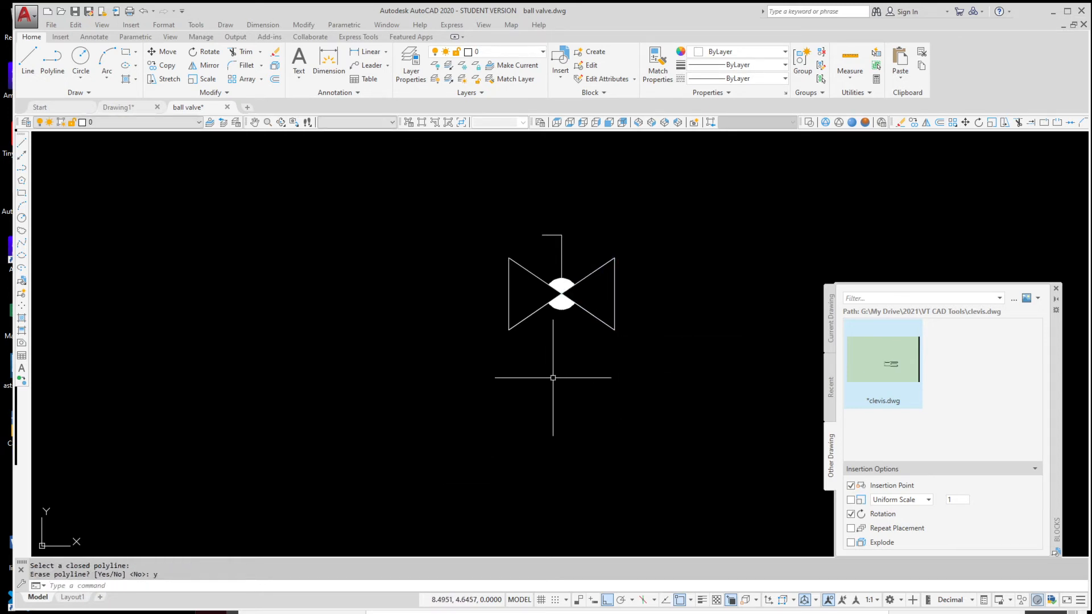
- Send both triangular wipeouts to the back of the draw order, behind the valve's ball and lines
{"action": "left_click", "coordinate": [528, 313]}
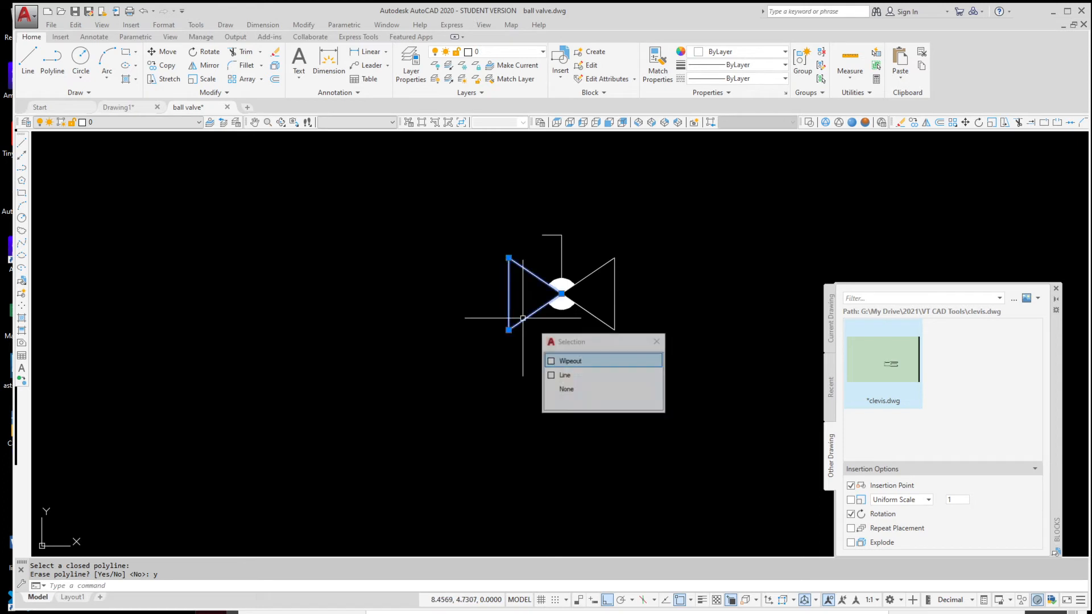
{"action": "left_click", "coordinate": [589, 314]}
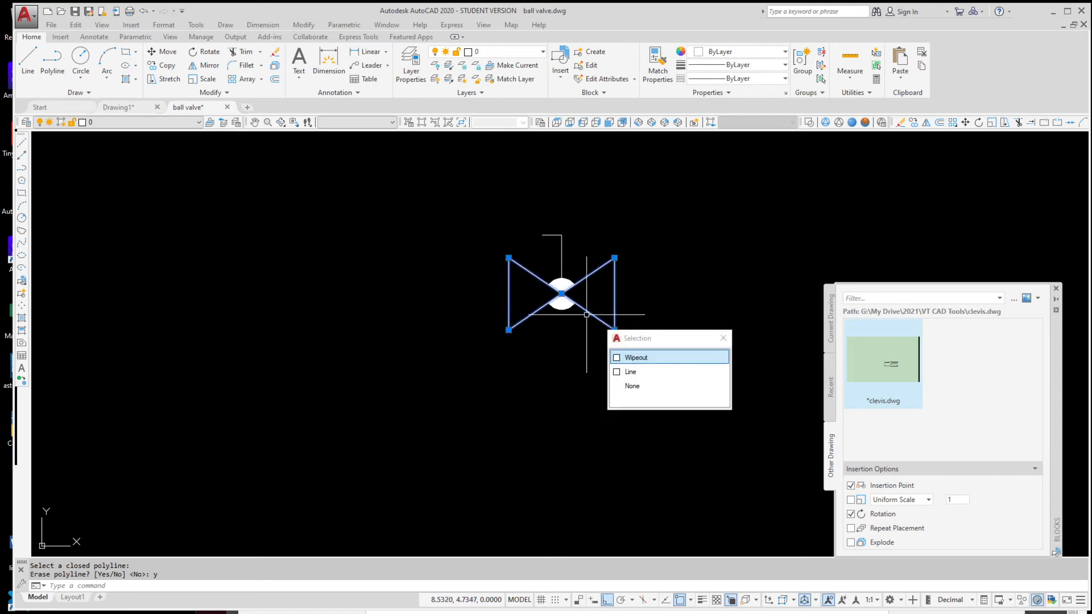
{"action": "right_click", "coordinate": [570, 342]}
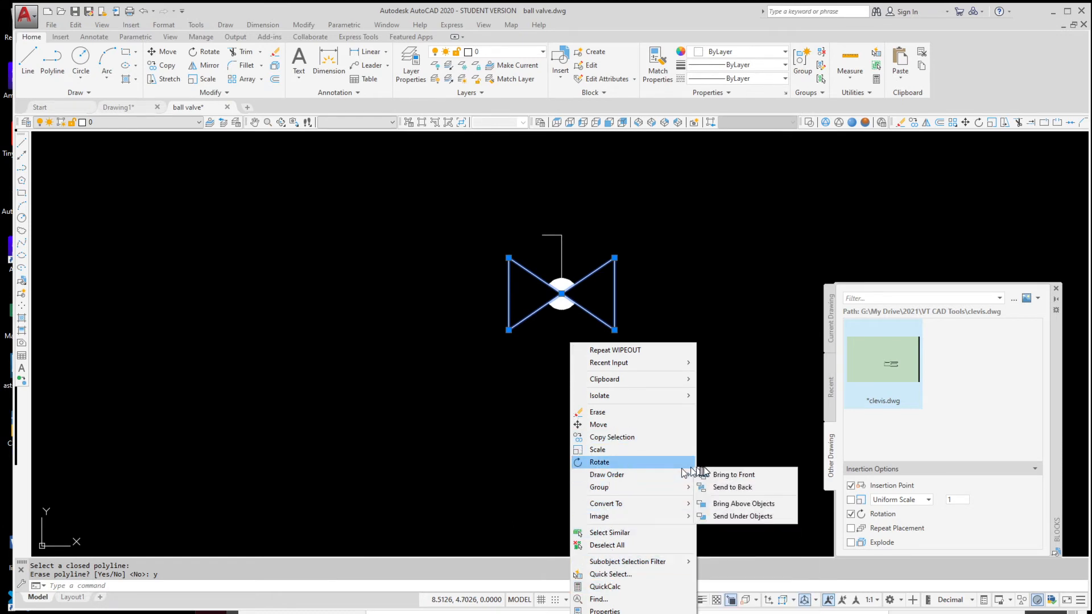
{"action": "mouse_move", "coordinate": [688, 474]}
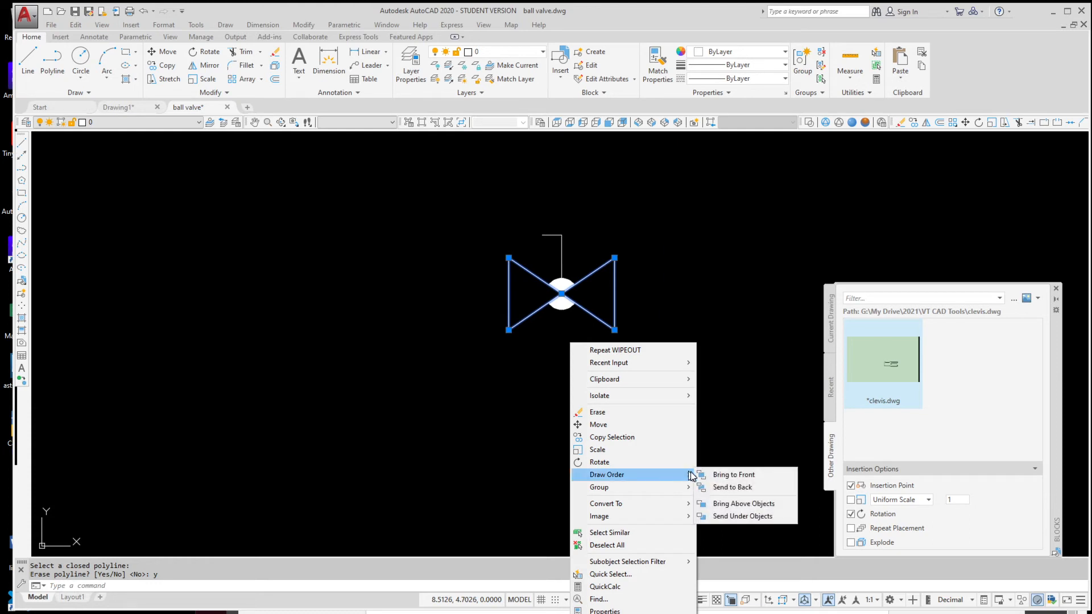
{"action": "left_click", "coordinate": [725, 489]}
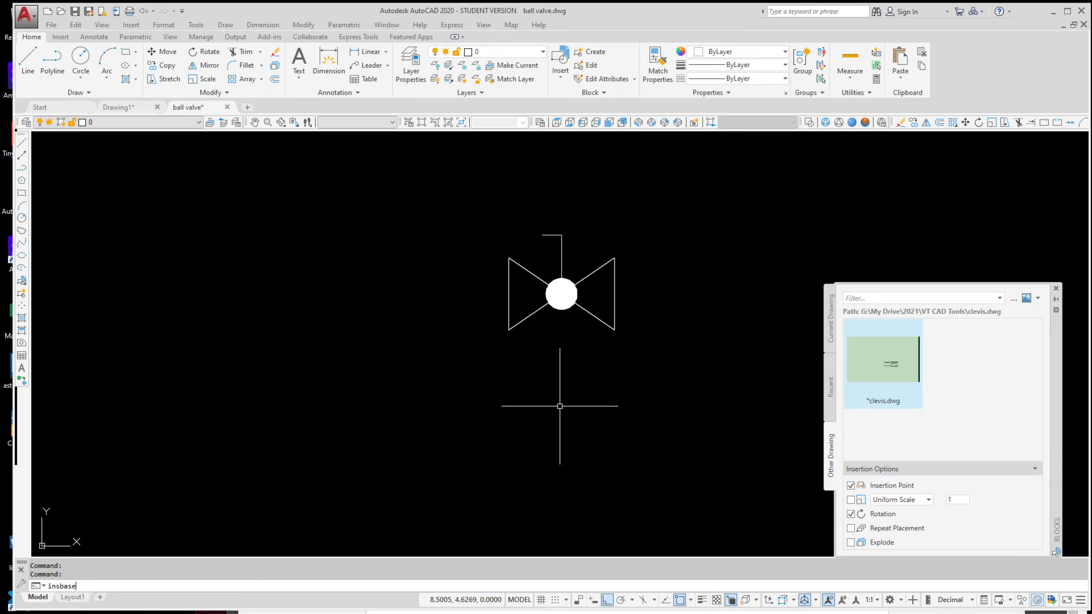
- Set the drawing's insertion base point to the centre of the valve's ball, and save and close ball valve.dwg
{"action": "key", "text": "Return"}
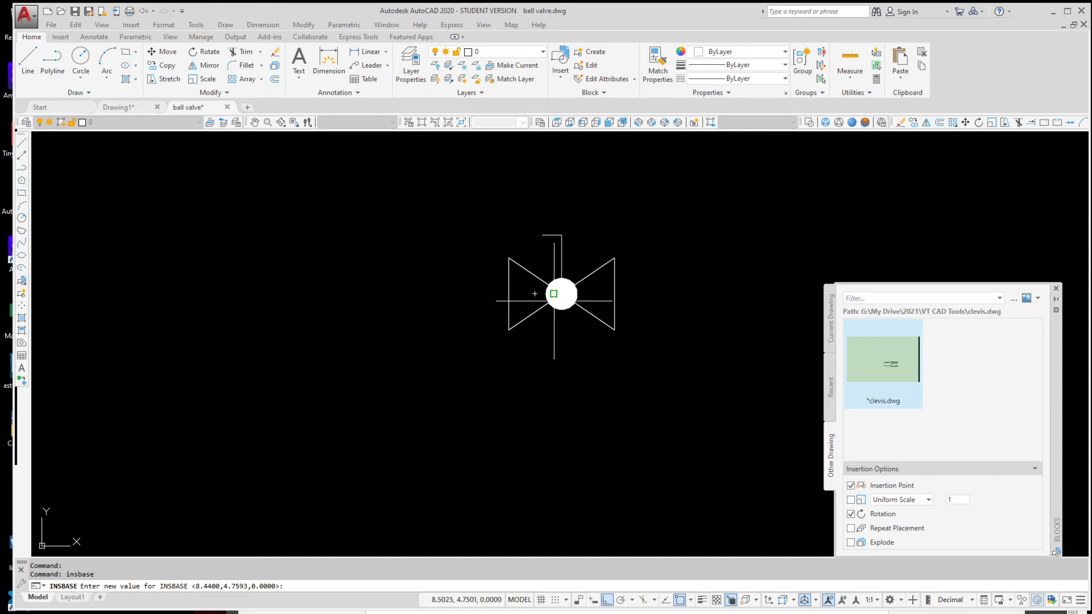
{"action": "left_click", "coordinate": [562, 293]}
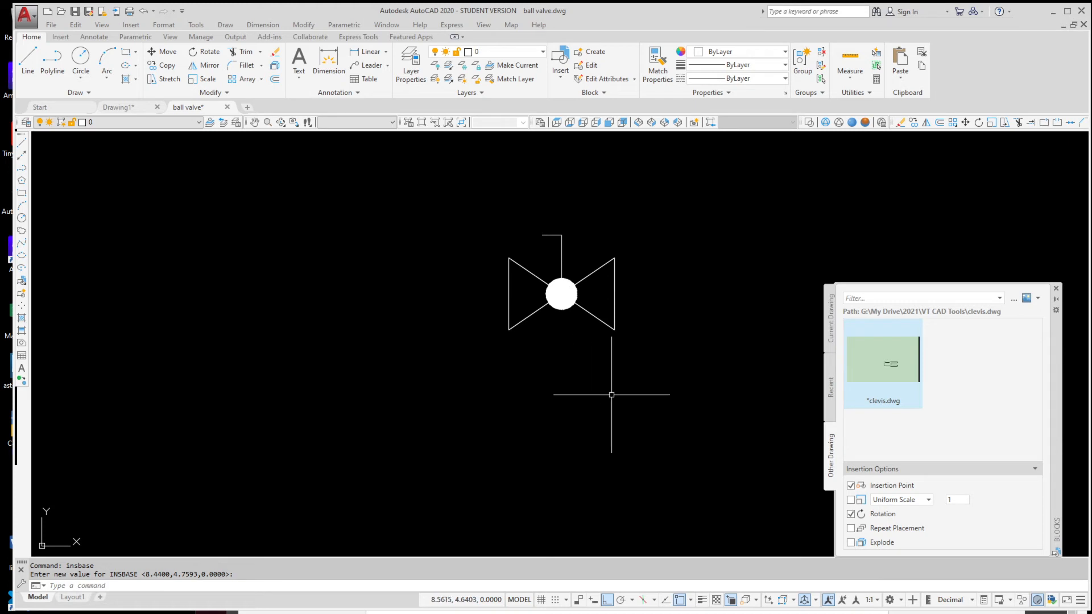
{"action": "left_click", "coordinate": [75, 16]}
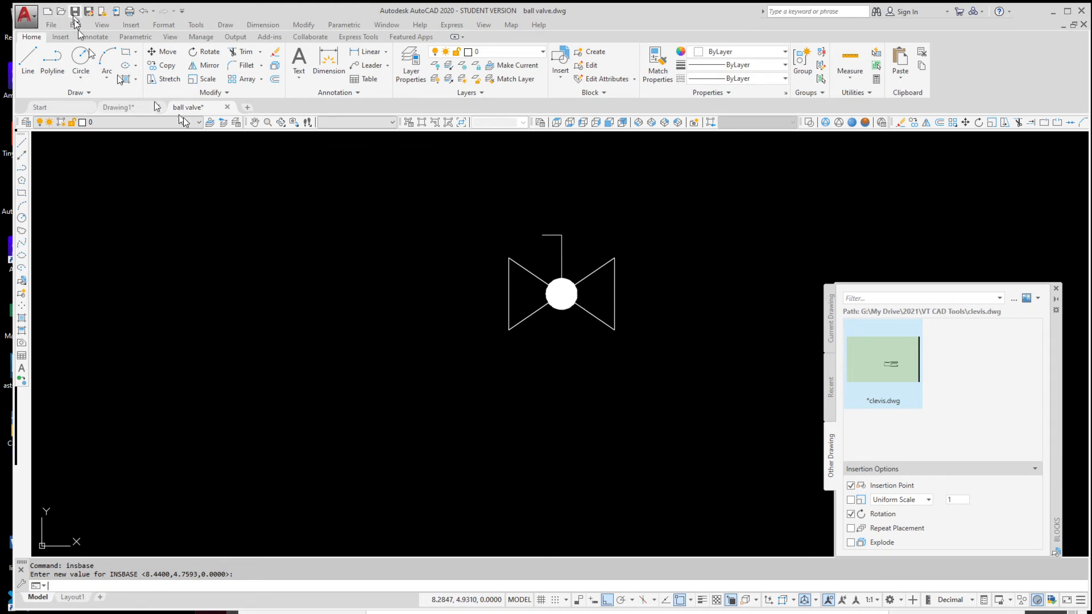
{"action": "left_click", "coordinate": [227, 107]}
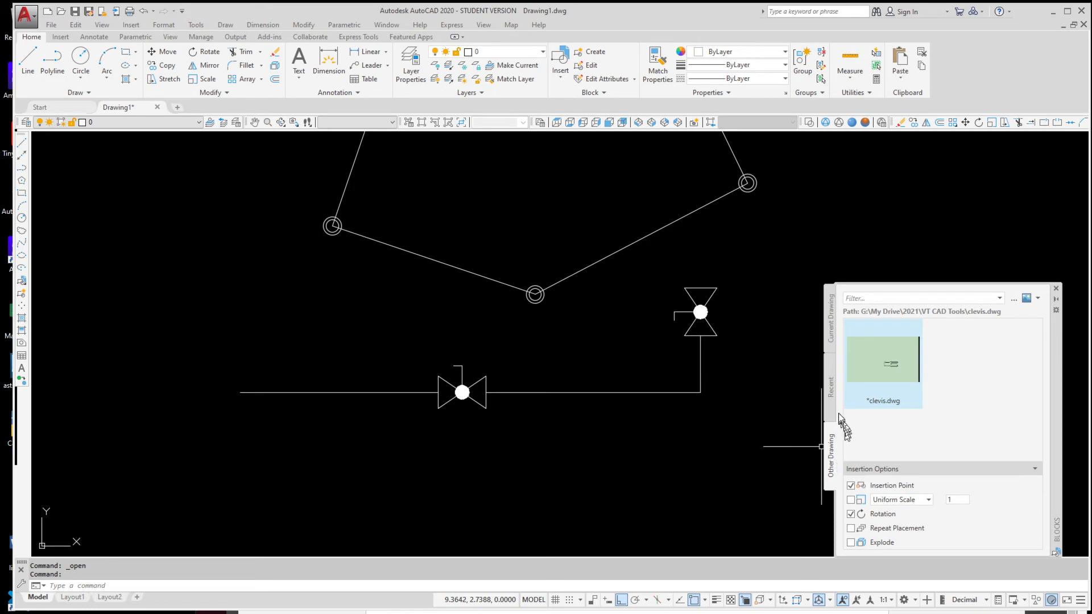
- Insert the recent ball valve.dwg at the midpoint of the horizontal pipe line with zero rotation, redefining the existing block
{"action": "left_click", "coordinate": [830, 398]}
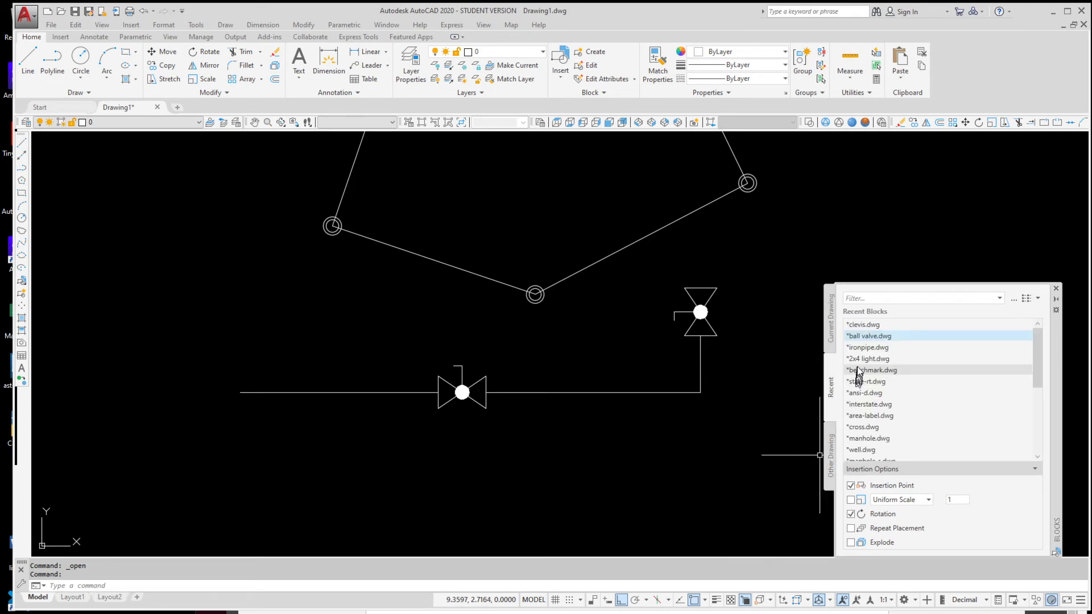
{"action": "left_click", "coordinate": [865, 335]}
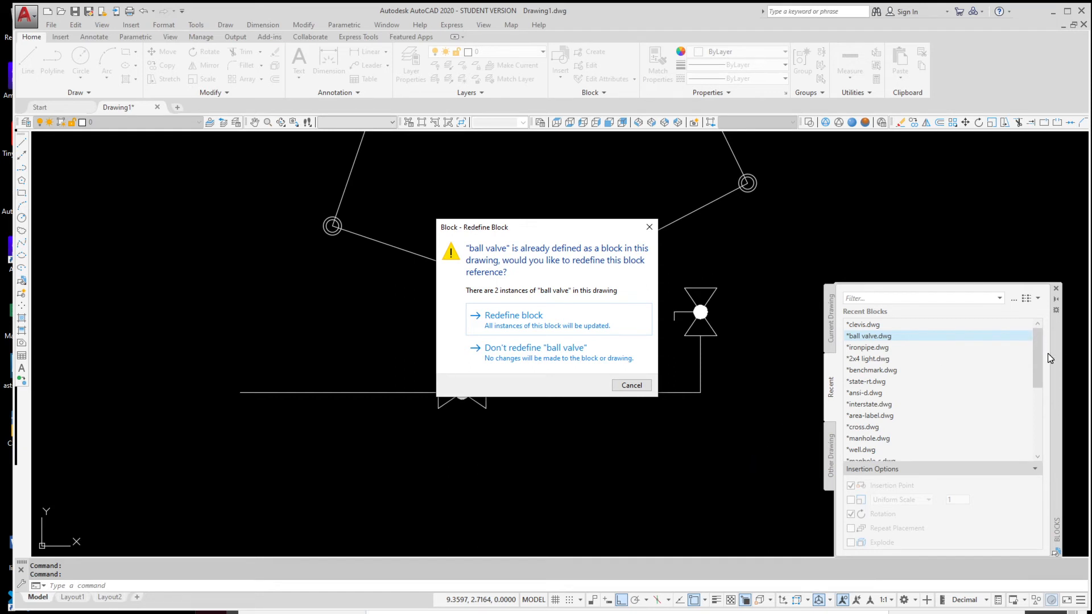
{"action": "left_click", "coordinate": [532, 322]}
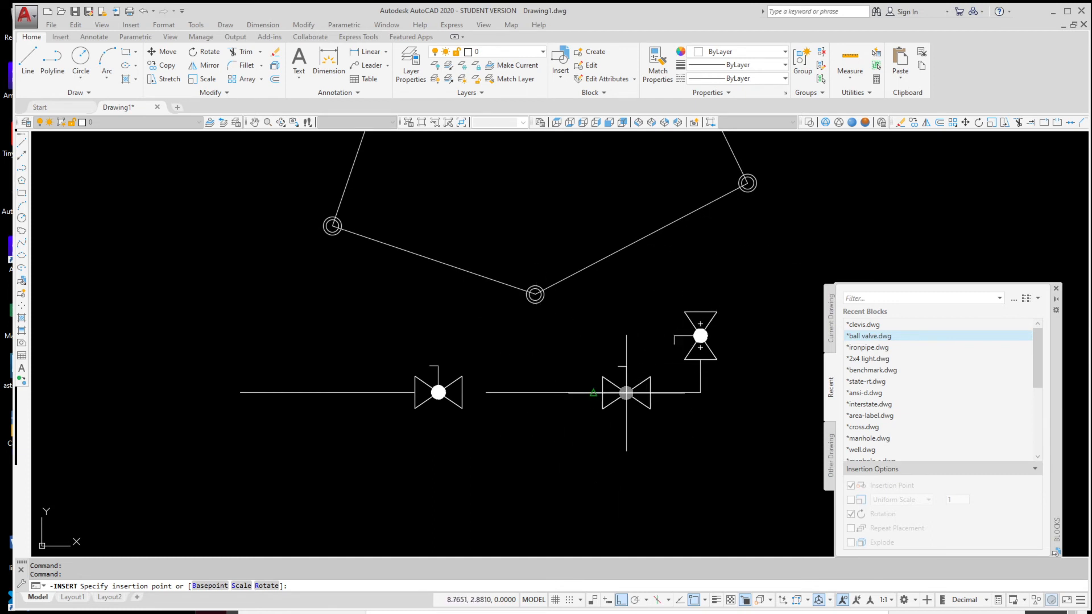
{"action": "left_click", "coordinate": [593, 393]}
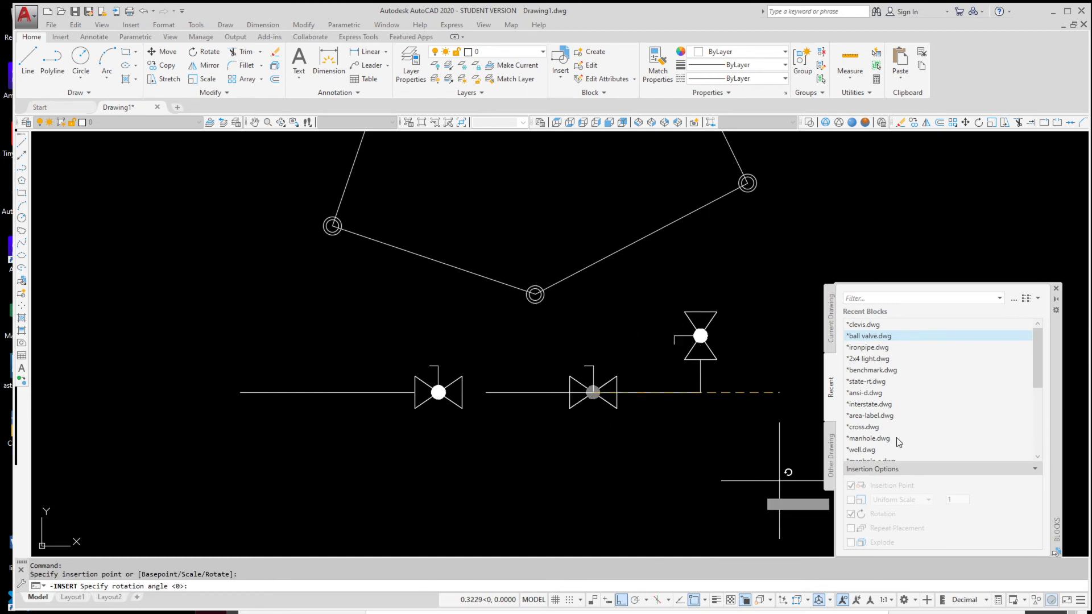
{"action": "left_click", "coordinate": [761, 388]}
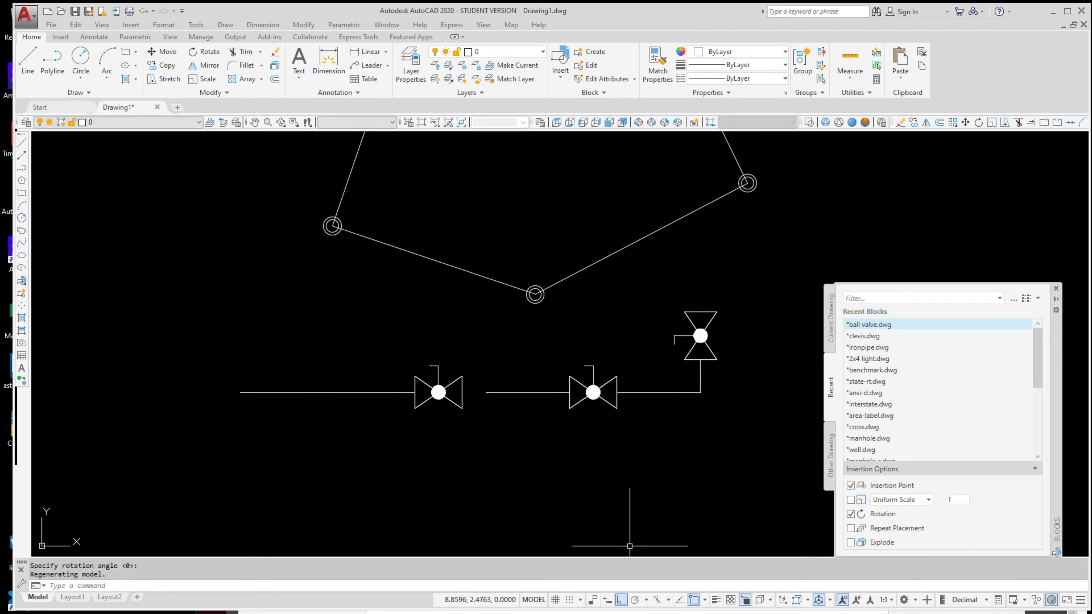
{"action": "left_click", "coordinate": [864, 349]}
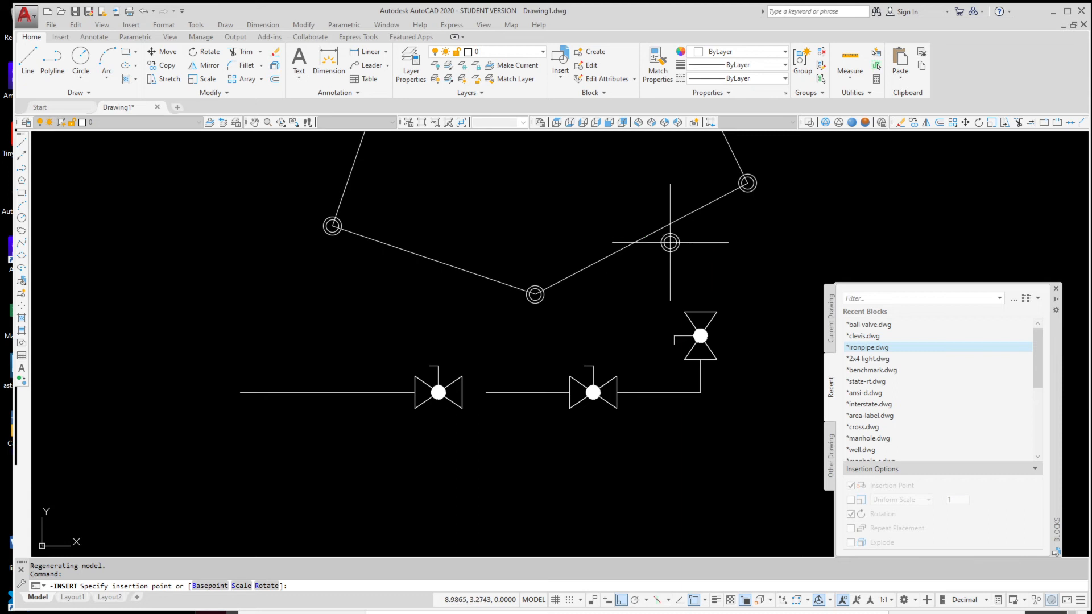
{"action": "left_click", "coordinate": [641, 239]}
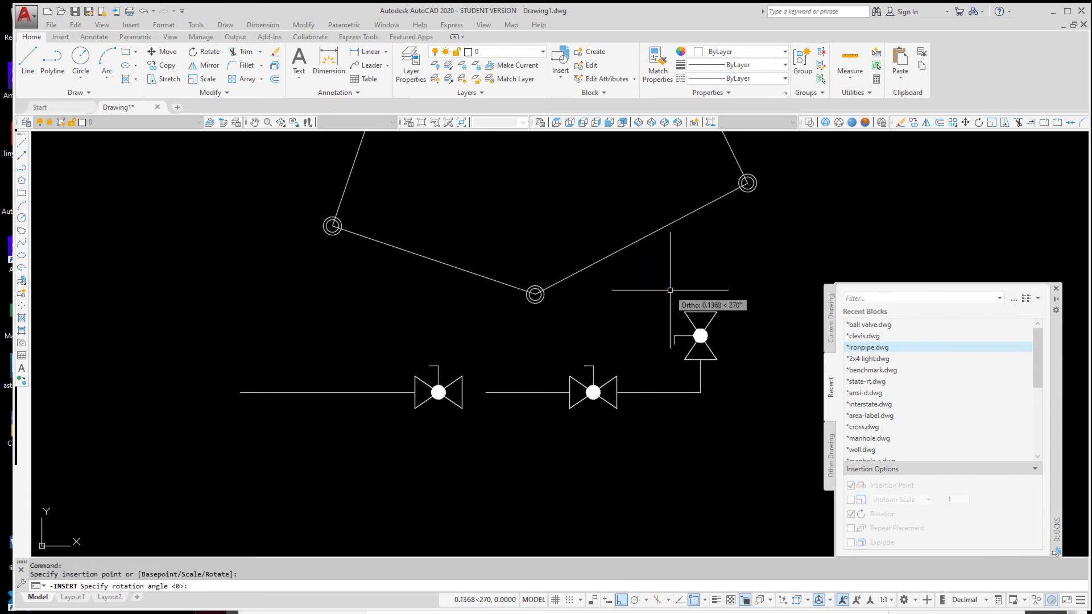
{"action": "key", "text": "Escape"}
{"action": "key", "text": "Escape"}
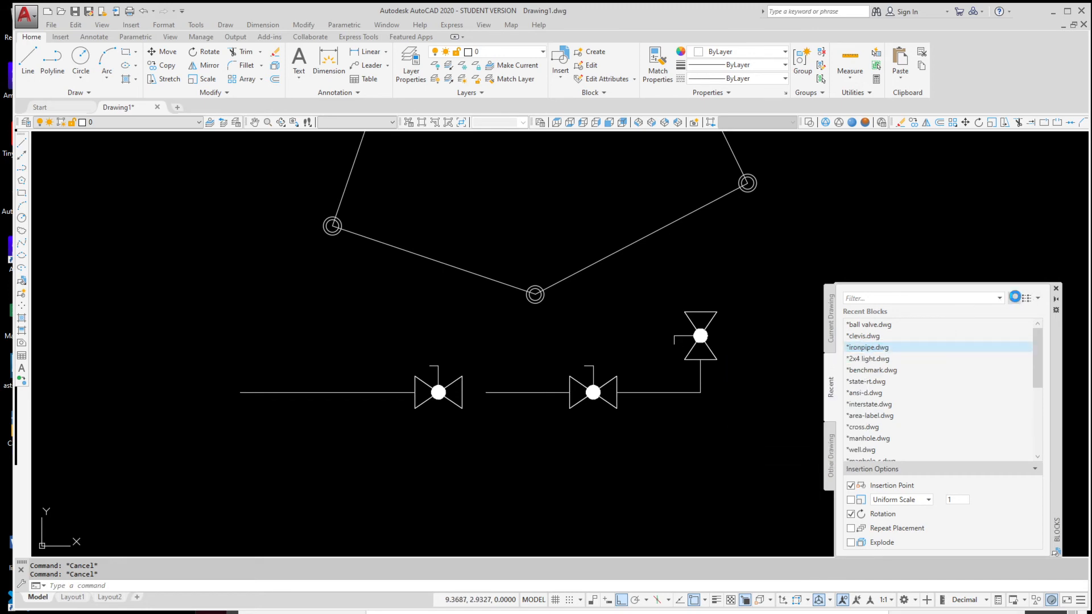
{"action": "left_click", "coordinate": [1016, 300]}
{"action": "key", "text": "Escape"}
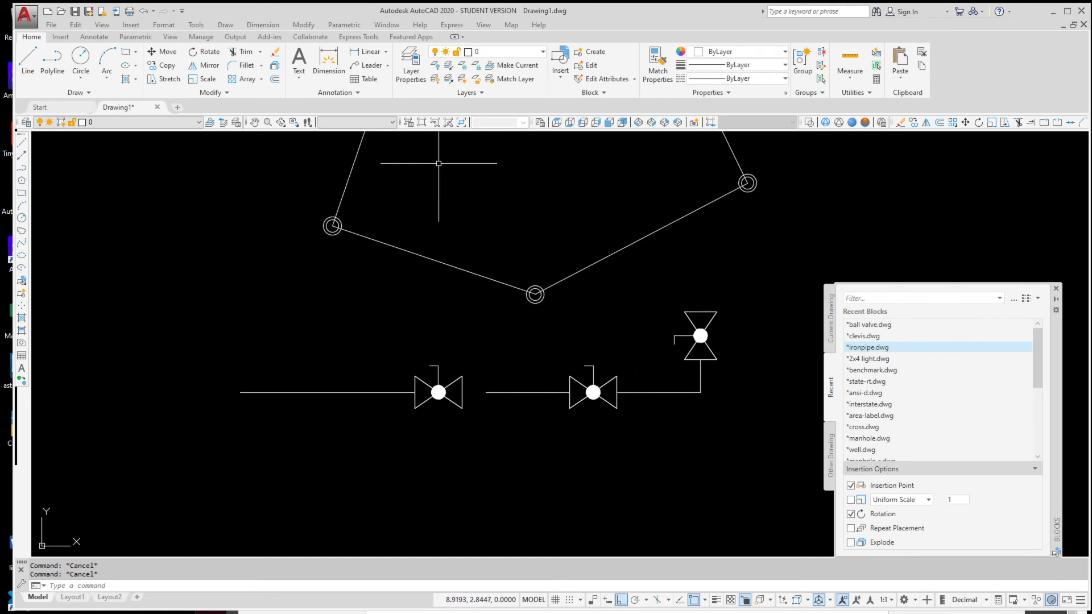
- Compare the previews of IRONPIPE.DWG and iron pipe.dwg in the VT CAD Tools folder without opening either file
{"action": "left_click", "coordinate": [61, 11]}
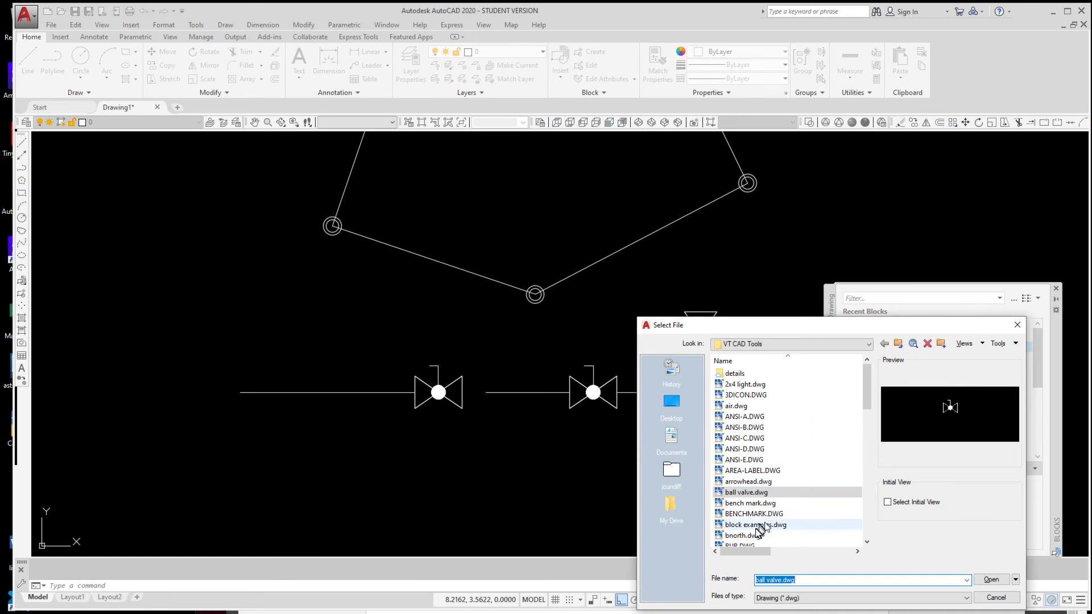
{"action": "scroll", "coordinate": [791, 503], "scroll_direction": "down", "scroll_amount": 2}
{"action": "scroll", "coordinate": [791, 504], "scroll_direction": "down", "scroll_amount": 3}
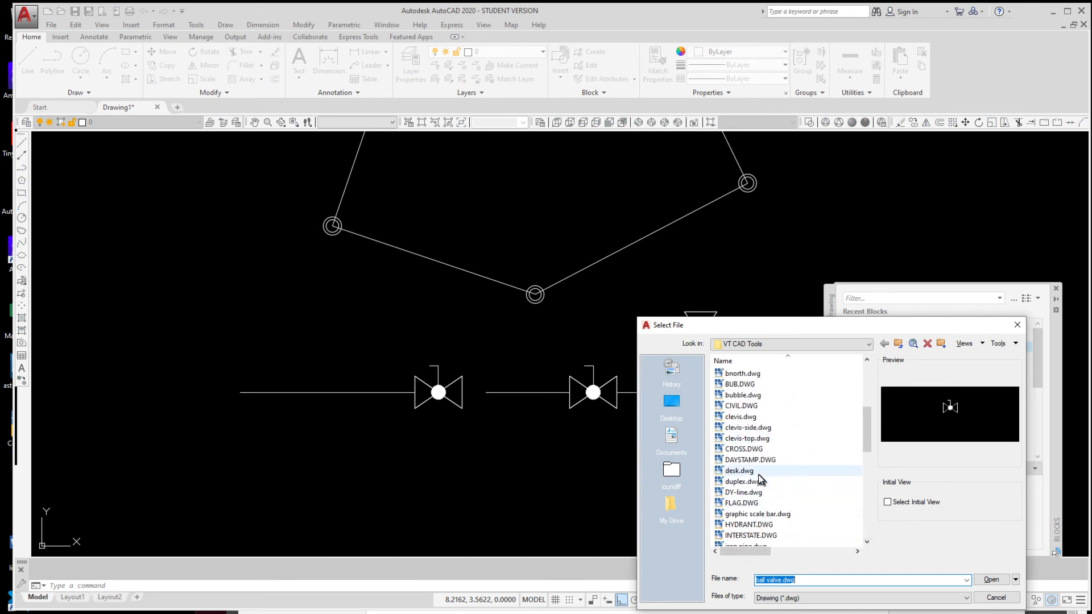
{"action": "scroll", "coordinate": [769, 490], "scroll_direction": "down", "scroll_amount": 2}
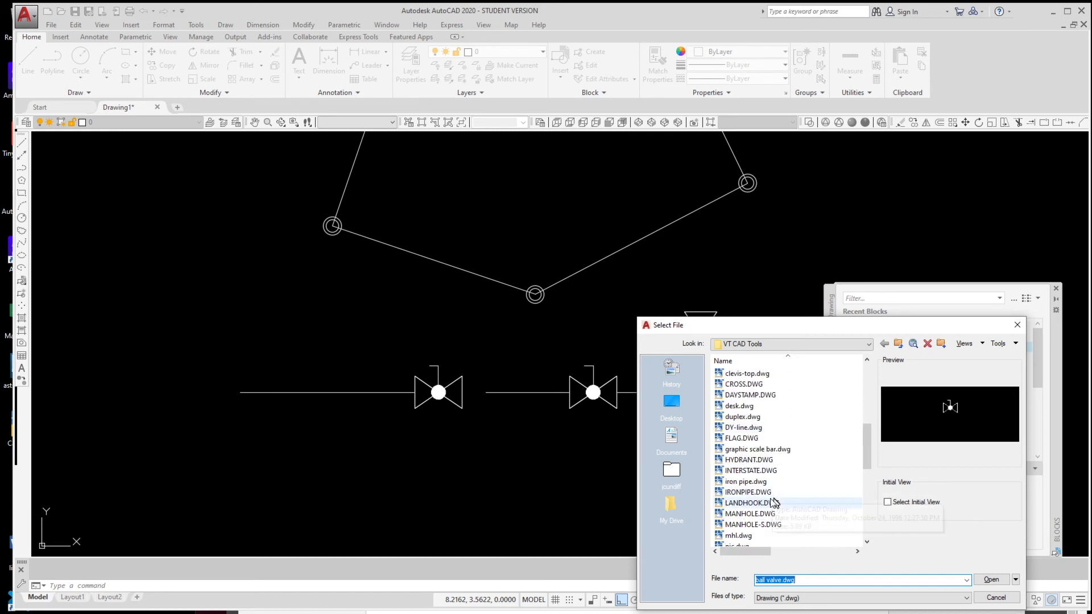
{"action": "left_click", "coordinate": [755, 494]}
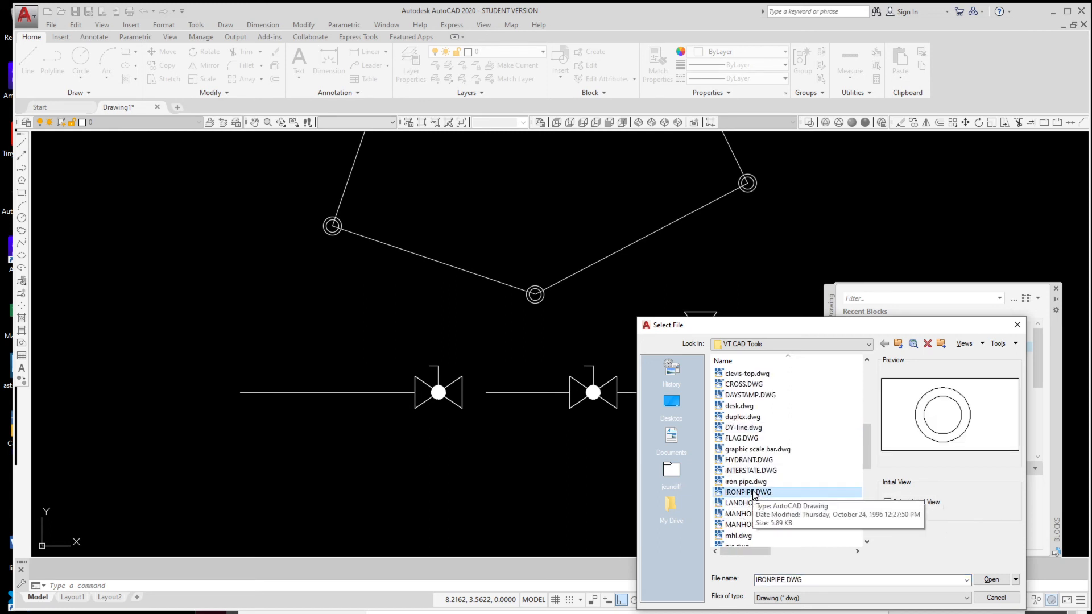
{"action": "left_click", "coordinate": [752, 483]}
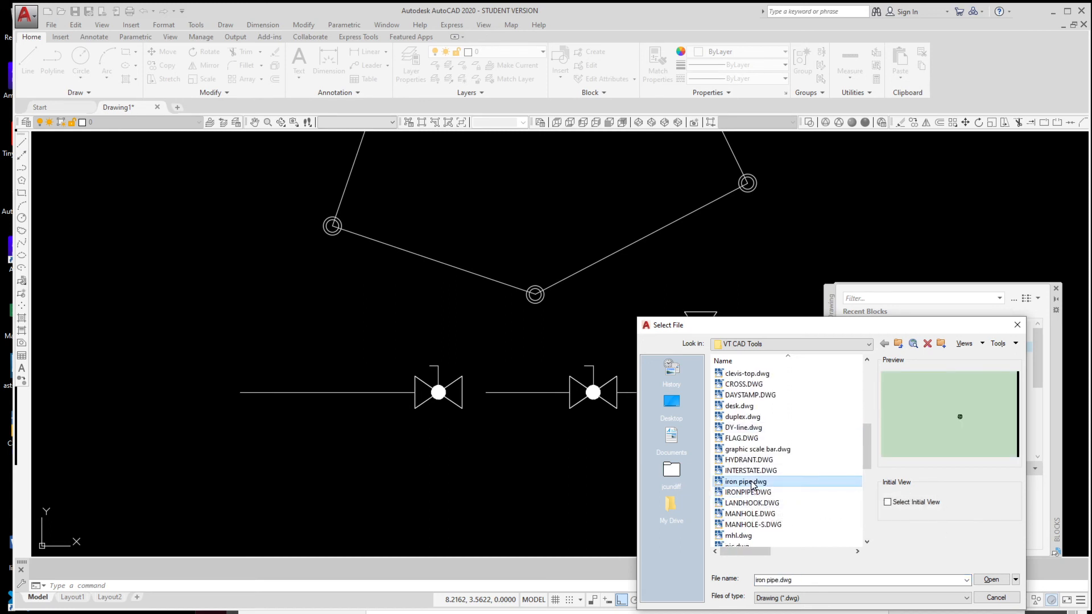
{"action": "left_click", "coordinate": [750, 492]}
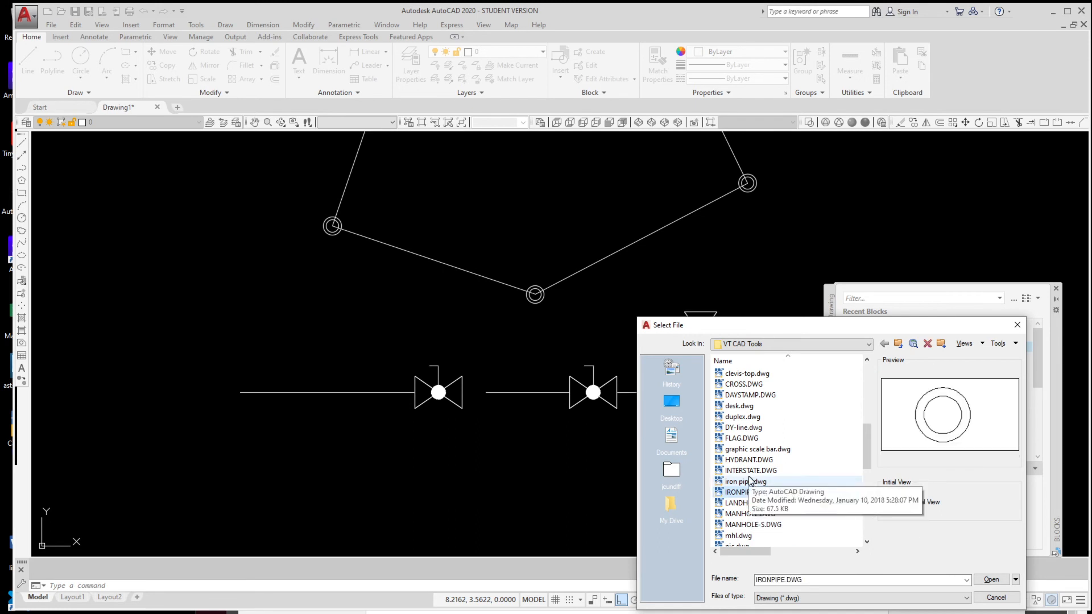
{"action": "left_click", "coordinate": [682, 264]}
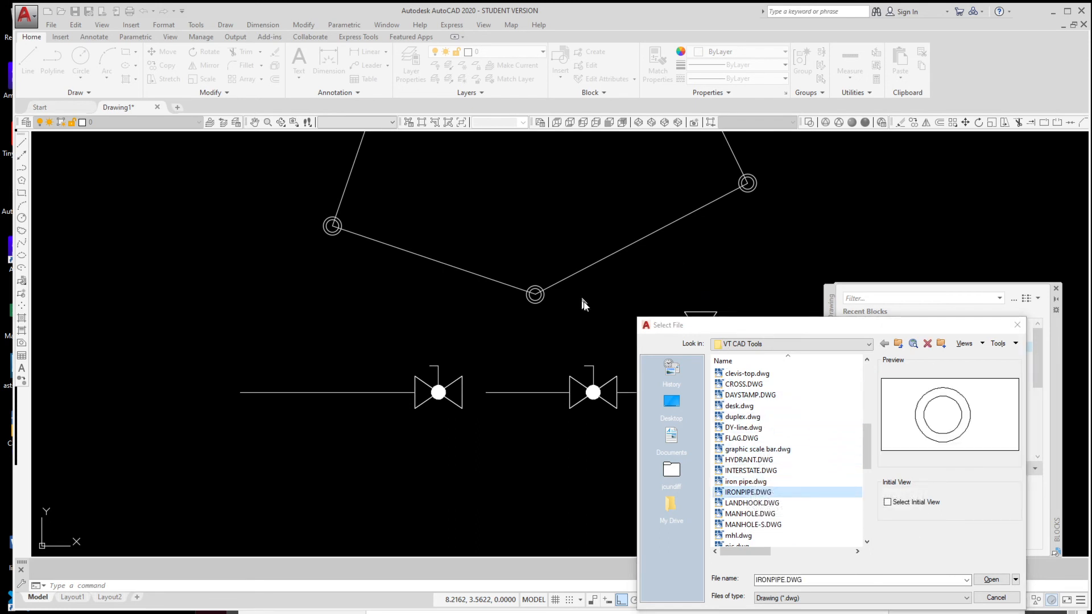
{"action": "key", "text": "Return"}
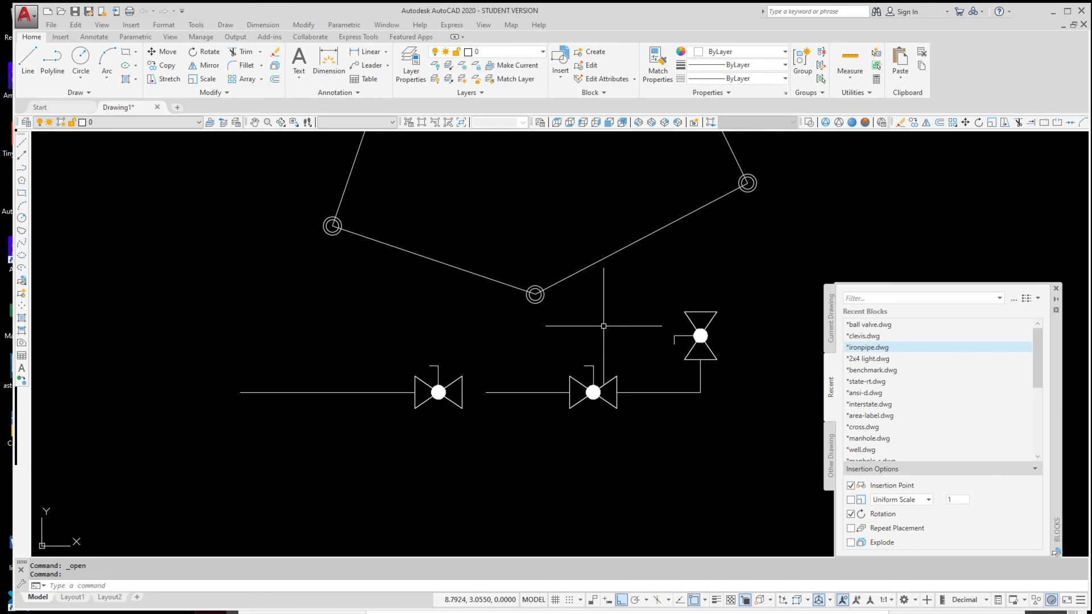
- List the properties of the double-circle pipe symbol at the lowest vertex of the boundary line
{"action": "type", "text": "li"}
{"action": "key", "text": "Return"}
{"action": "left_click", "coordinate": [535, 295]}
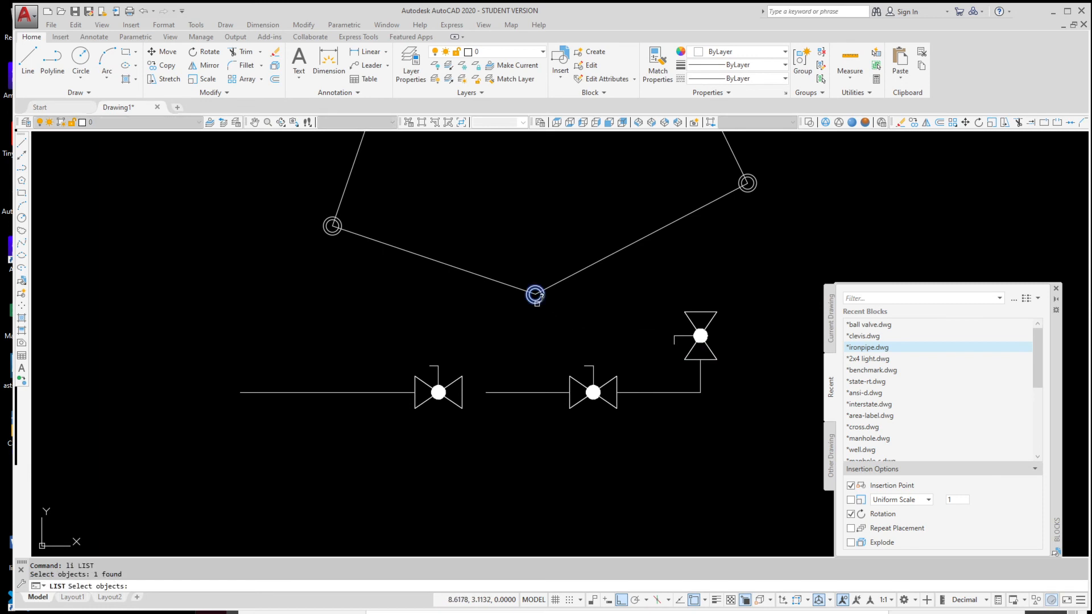
{"action": "key", "text": "Return"}
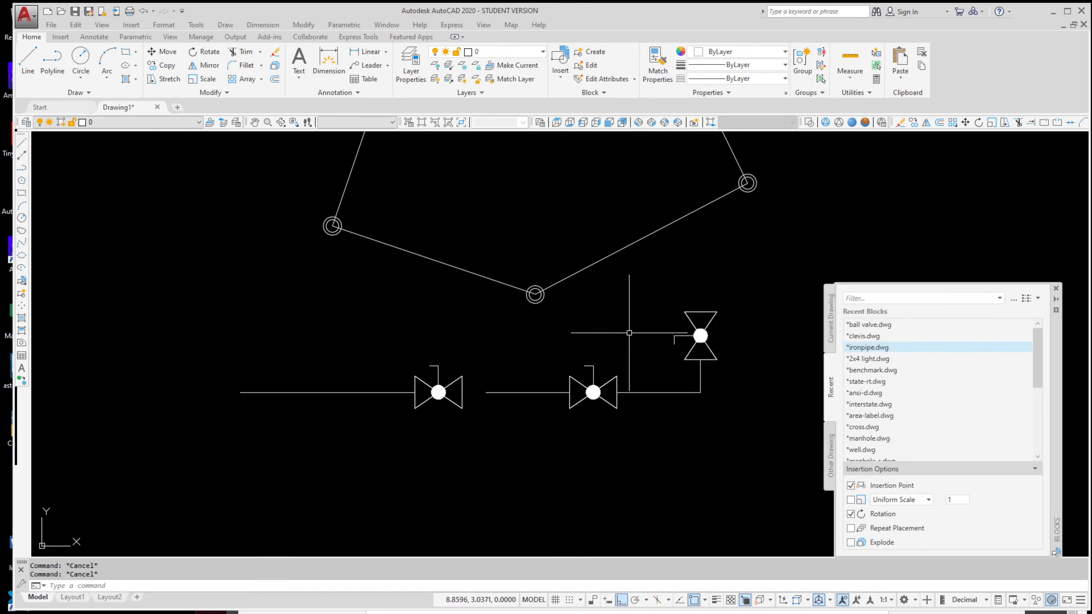
- Open IRONPIPE.DWG from the VT CAD Tools folder, accepting that it was not created with a student version
{"action": "type", "text": "open"}
{"action": "key", "text": "Return"}
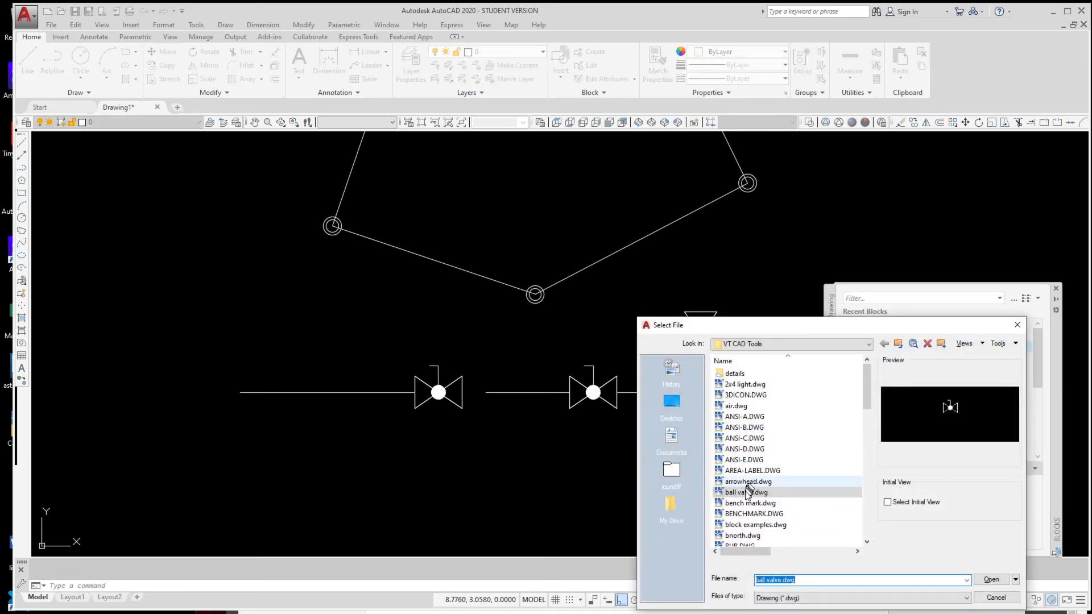
{"action": "scroll", "coordinate": [751, 500], "scroll_direction": "down", "scroll_amount": 5}
{"action": "scroll", "coordinate": [751, 503], "scroll_direction": "down", "scroll_amount": 4}
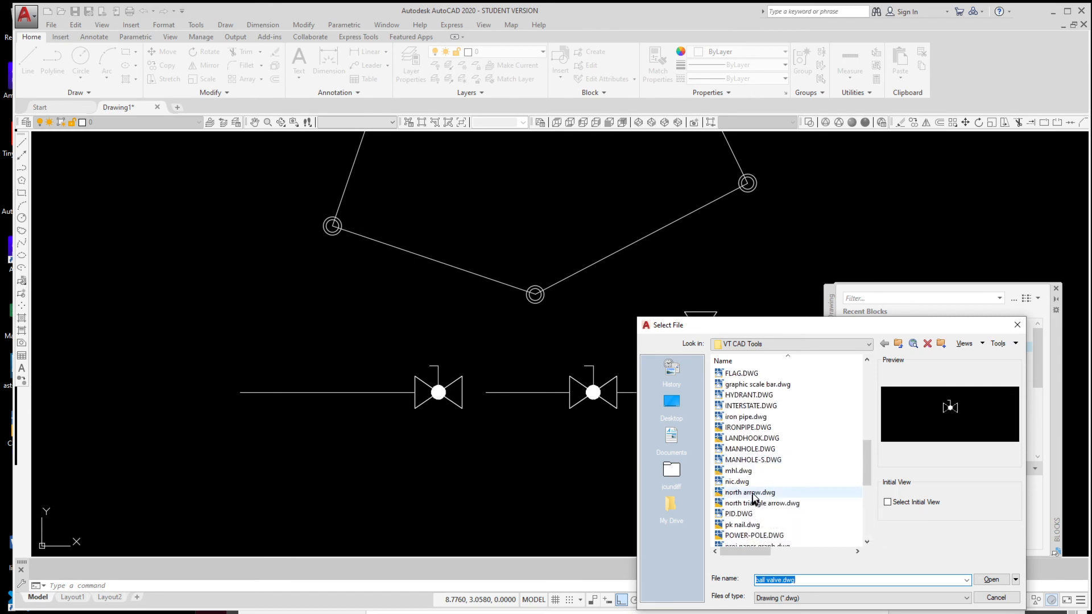
{"action": "left_click", "coordinate": [750, 427]}
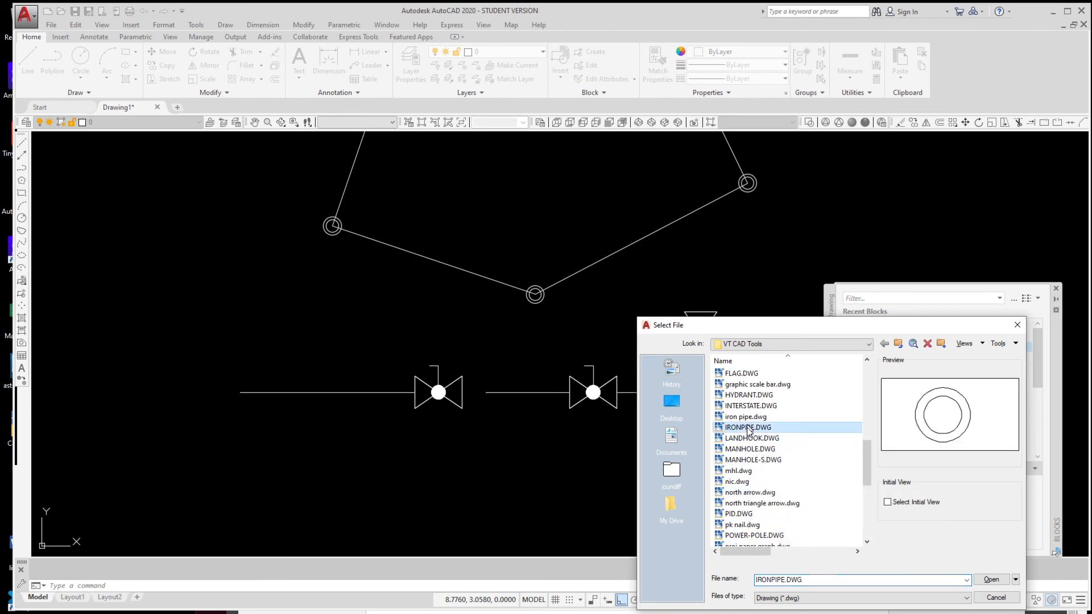
{"action": "left_click", "coordinate": [994, 579]}
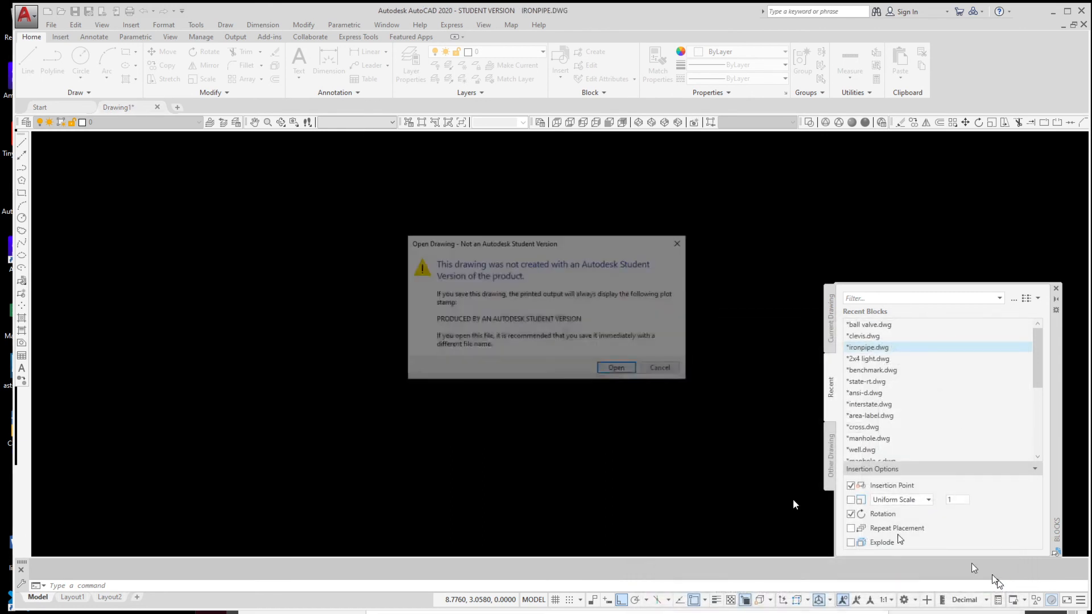
{"action": "left_click", "coordinate": [613, 370]}
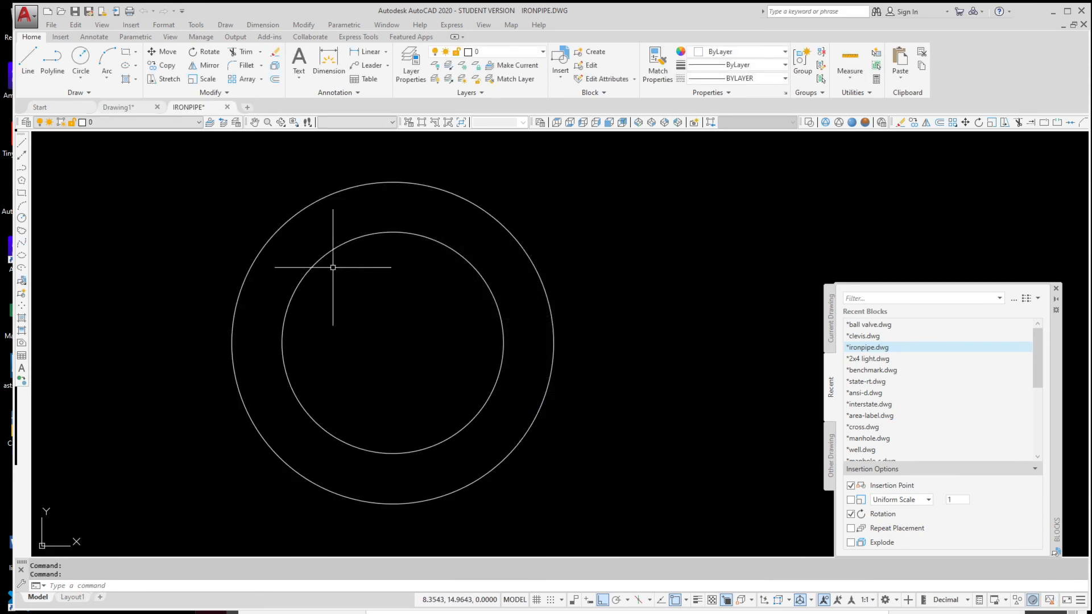
- Draw a 20-sided polygon inscribed in the outer circle, centred on the circles and reaching the outer circle's bottom quadrant
{"action": "mouse_move", "coordinate": [393, 307]}
{"action": "middle_mouse_down"}
{"action": "mouse_move", "coordinate": [487, 292]}
{"action": "mouse_move", "coordinate": [510, 302]}
{"action": "middle_mouse_up"}
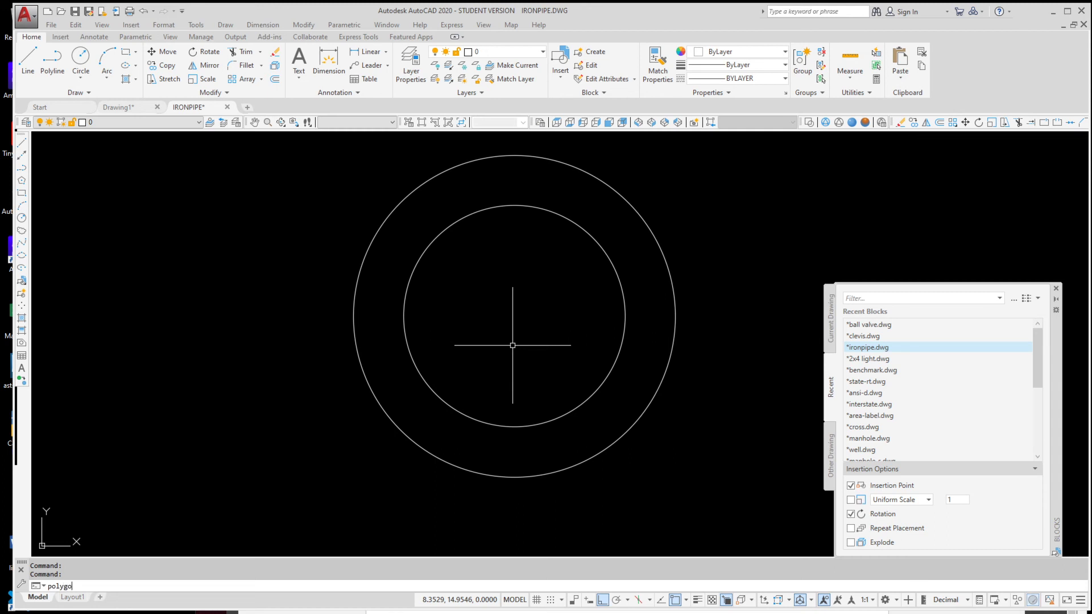
{"action": "key", "text": "Return"}
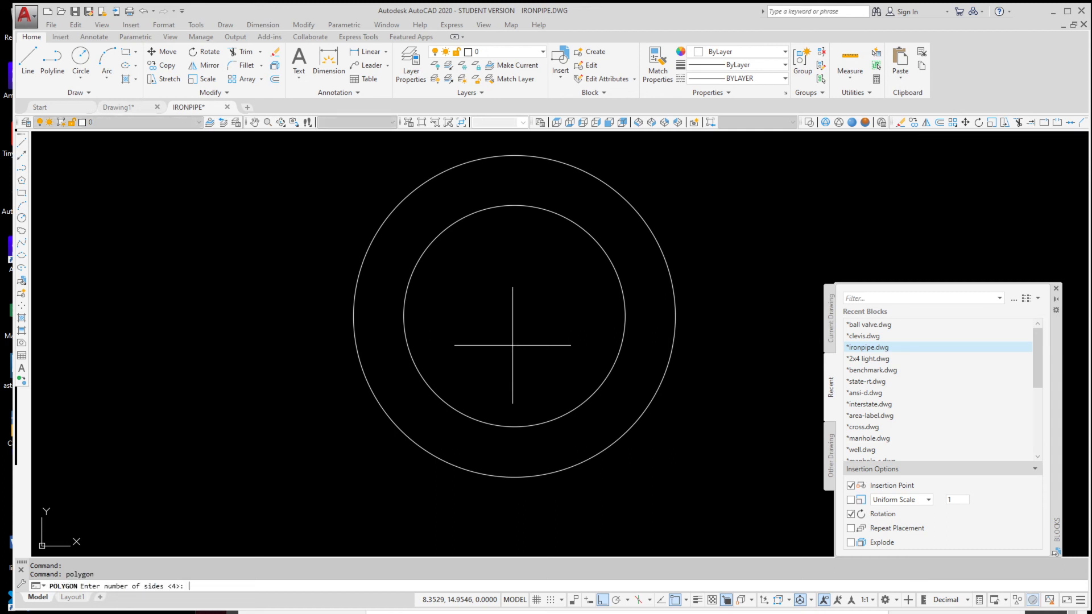
{"action": "type", "text": "20"}
{"action": "key", "text": "Return"}
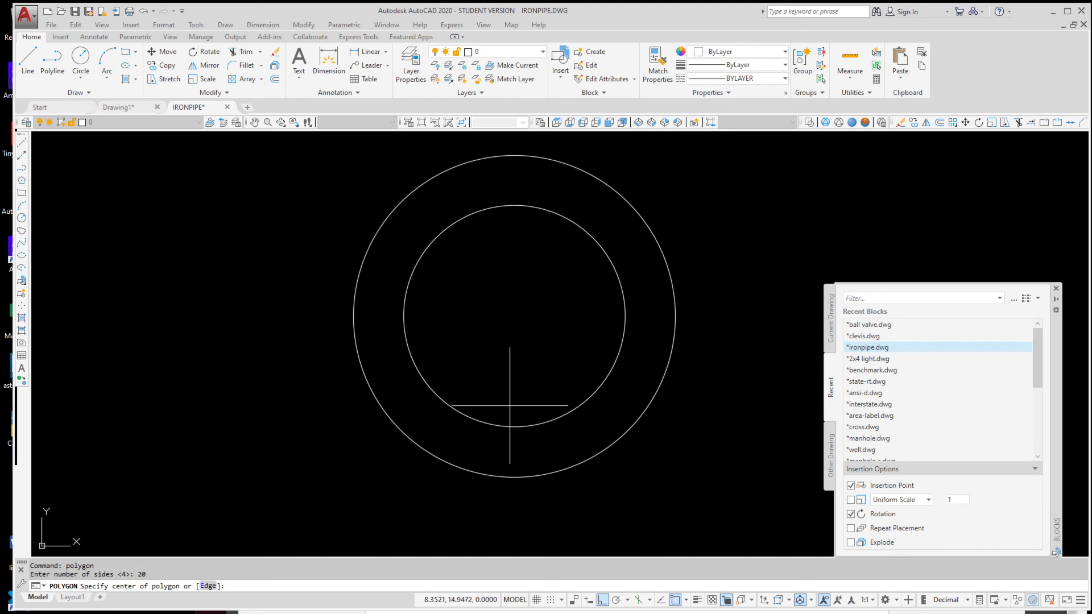
{"action": "left_click", "coordinate": [513, 428]}
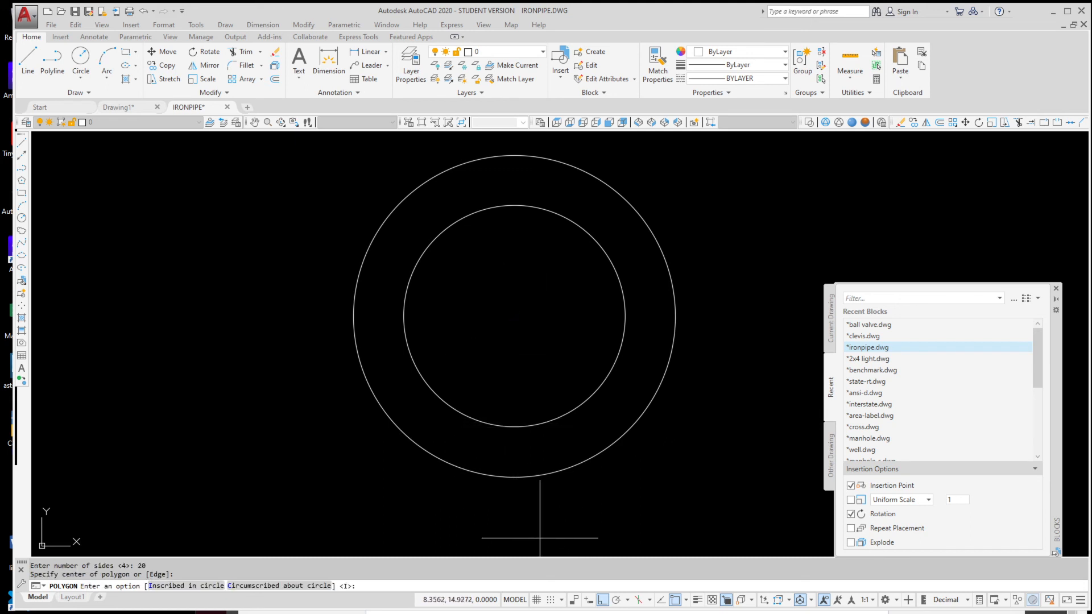
{"action": "type", "text": "i"}
{"action": "key", "text": "Return"}
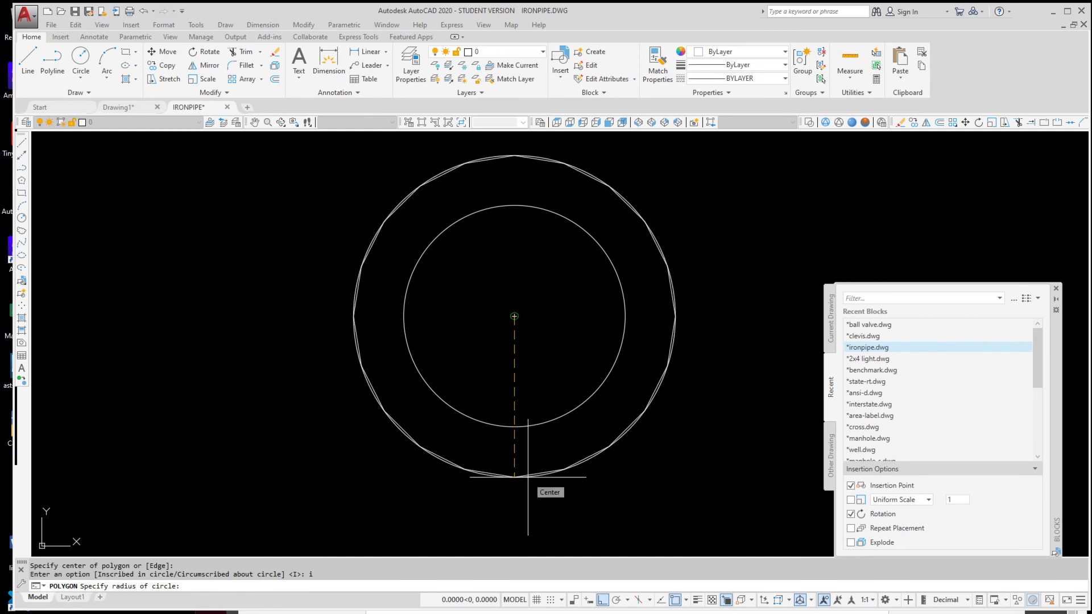
{"action": "type", "text": "qua"}
{"action": "key", "text": "Return"}
{"action": "left_click", "coordinate": [528, 476]}
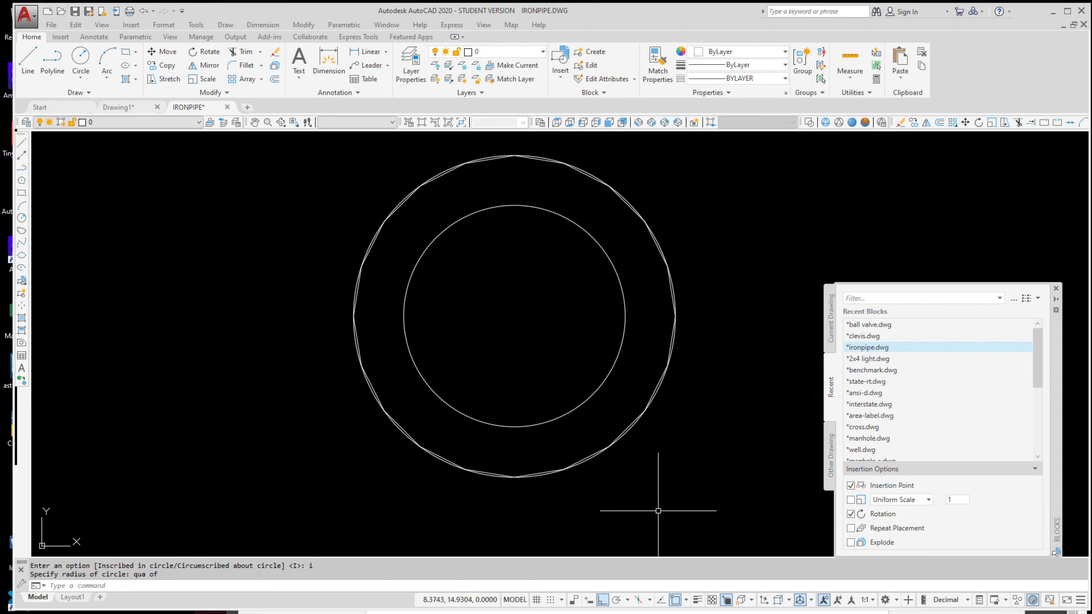
- Create a wipeout from the 20-sided polygon around the outer circle, erasing the source polyline
{"action": "left_click", "coordinate": [607, 448]}
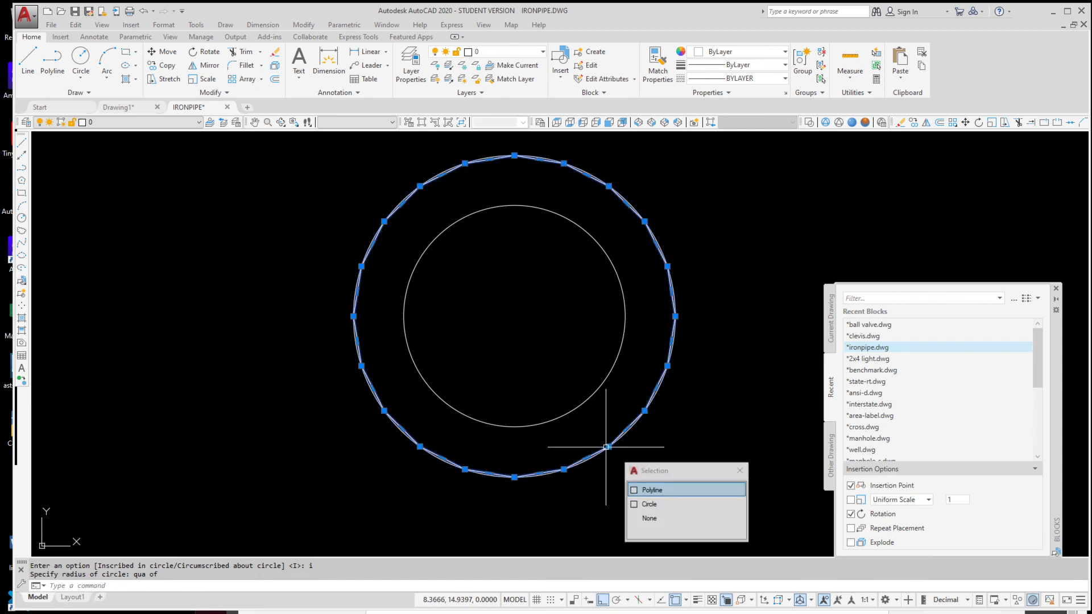
{"action": "key", "text": "Escape"}
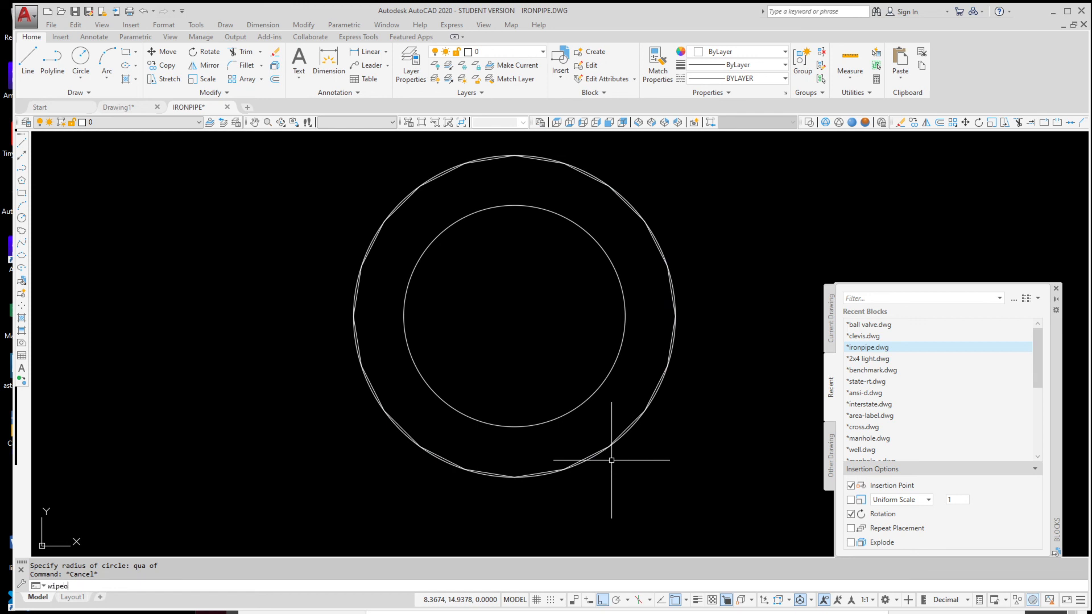
{"action": "key", "text": "Return"}
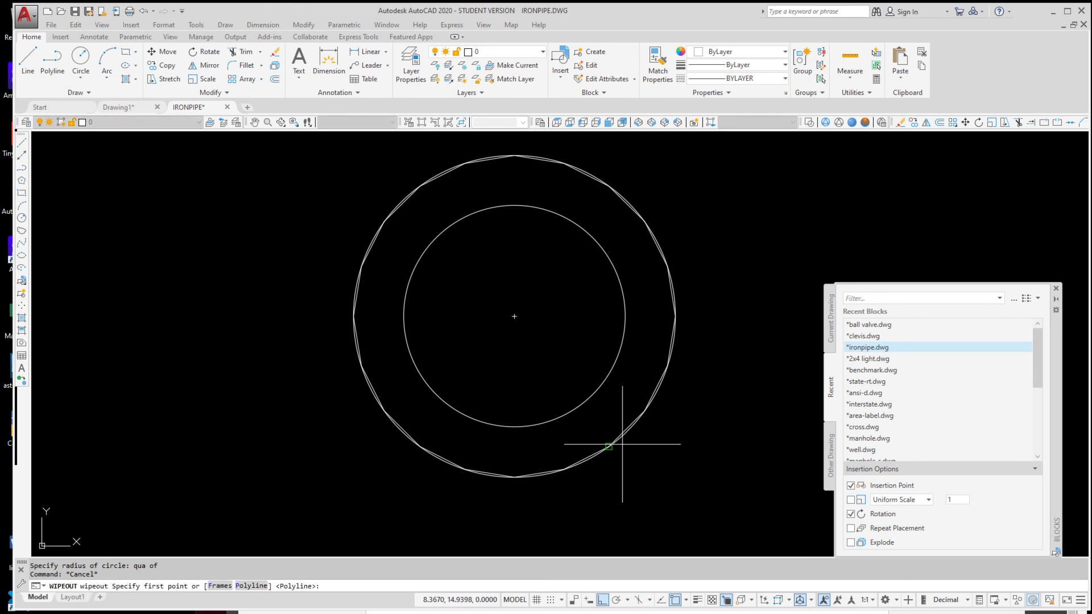
{"action": "type", "text": "p"}
{"action": "key", "text": "Return"}
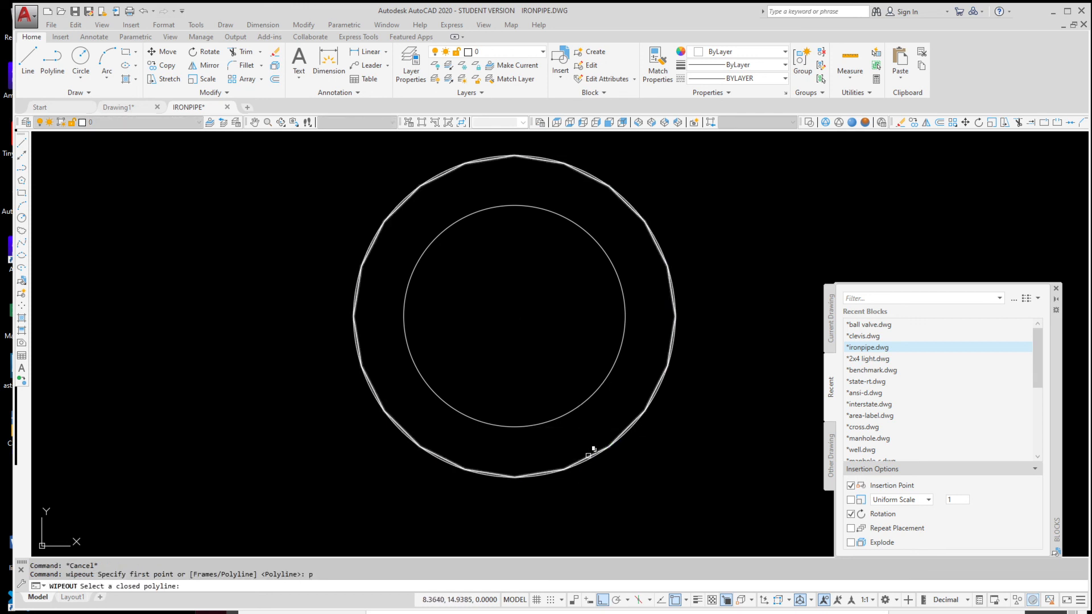
{"action": "left_click", "coordinate": [589, 455]}
{"action": "left_click", "coordinate": [666, 496]}
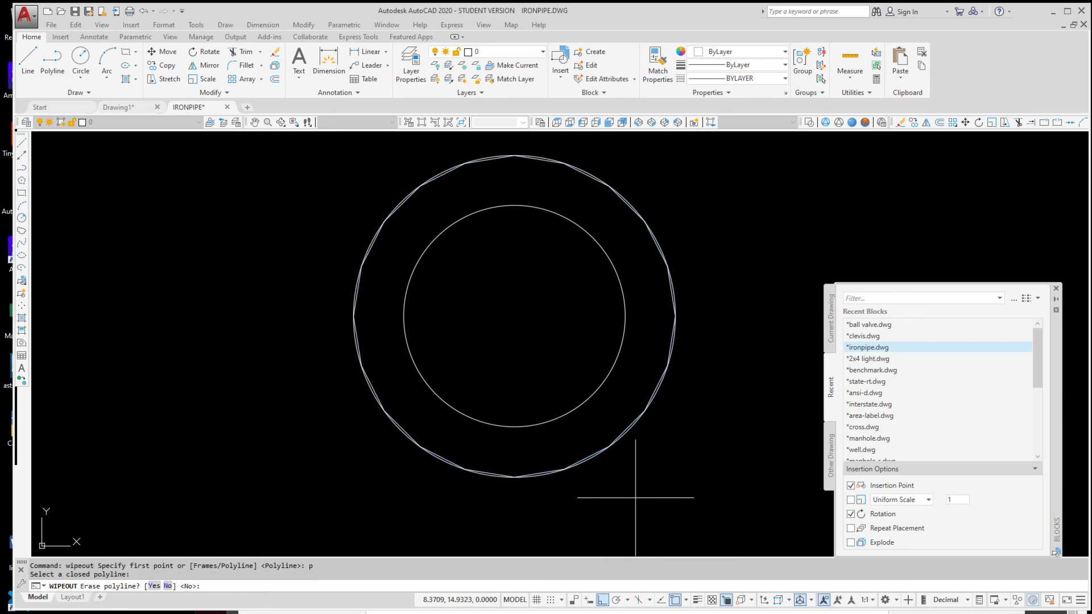
{"action": "type", "text": "y"}
{"action": "key", "text": "Return"}
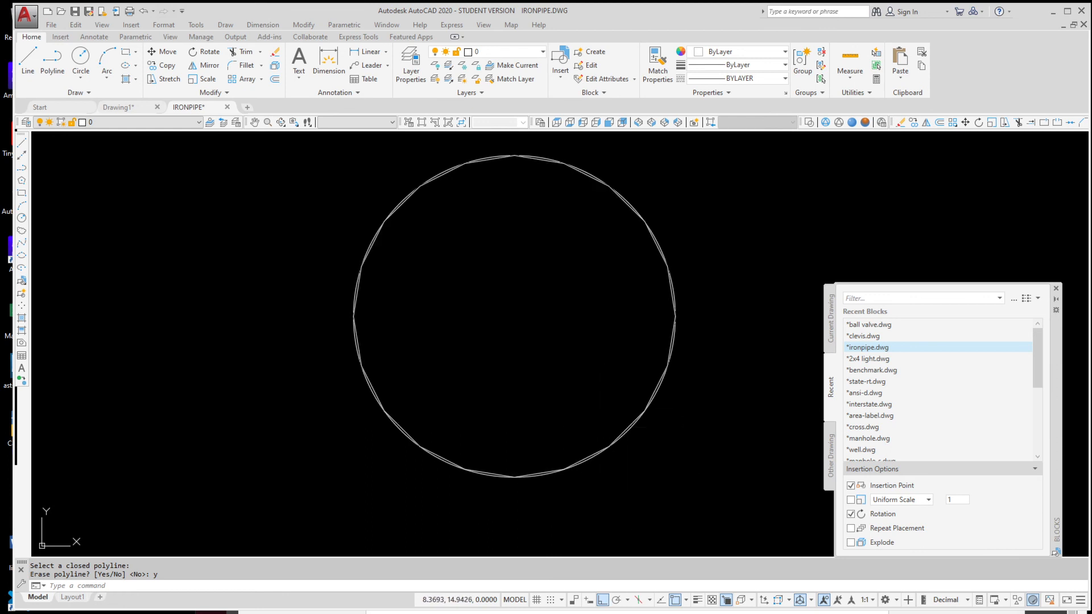
- Send the polygonal wipeout behind the two circles and save IRONPIPE.DWG
{"action": "left_click", "coordinate": [624, 427]}
{"action": "right_click", "coordinate": [620, 418]}
{"action": "mouse_move", "coordinate": [694, 245]}
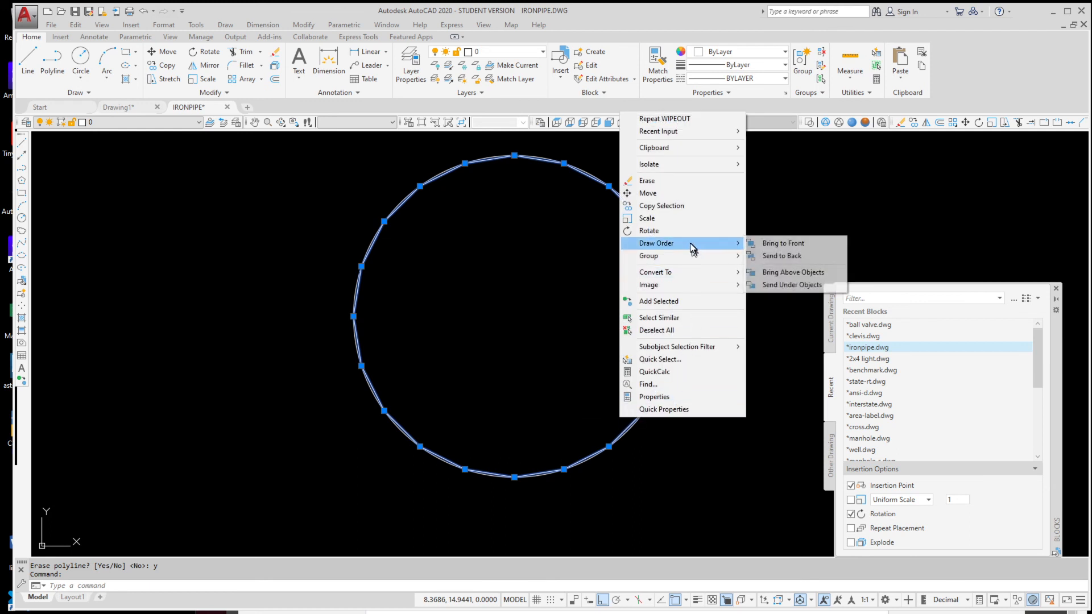
{"action": "left_click", "coordinate": [791, 257]}
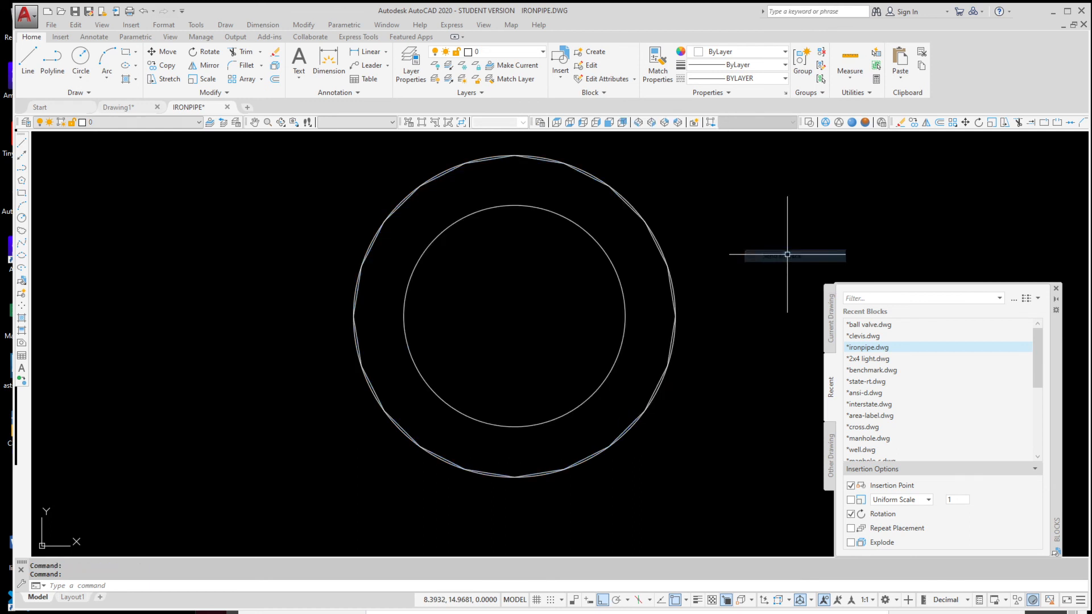
{"action": "key", "text": "Escape"}
{"action": "key", "text": "Escape"}
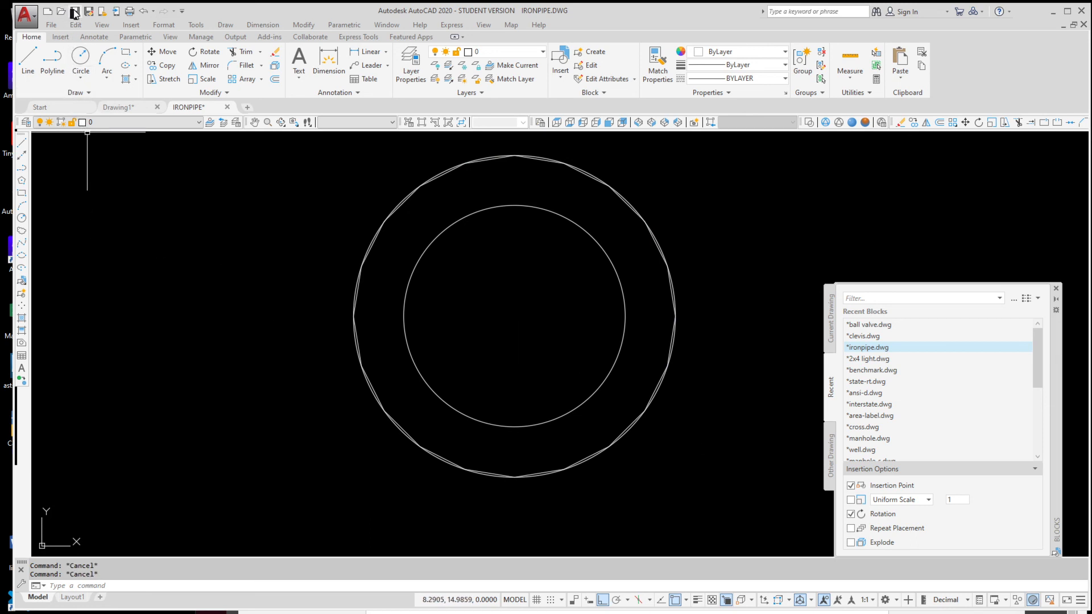
{"action": "key", "text": "ctrl+s"}
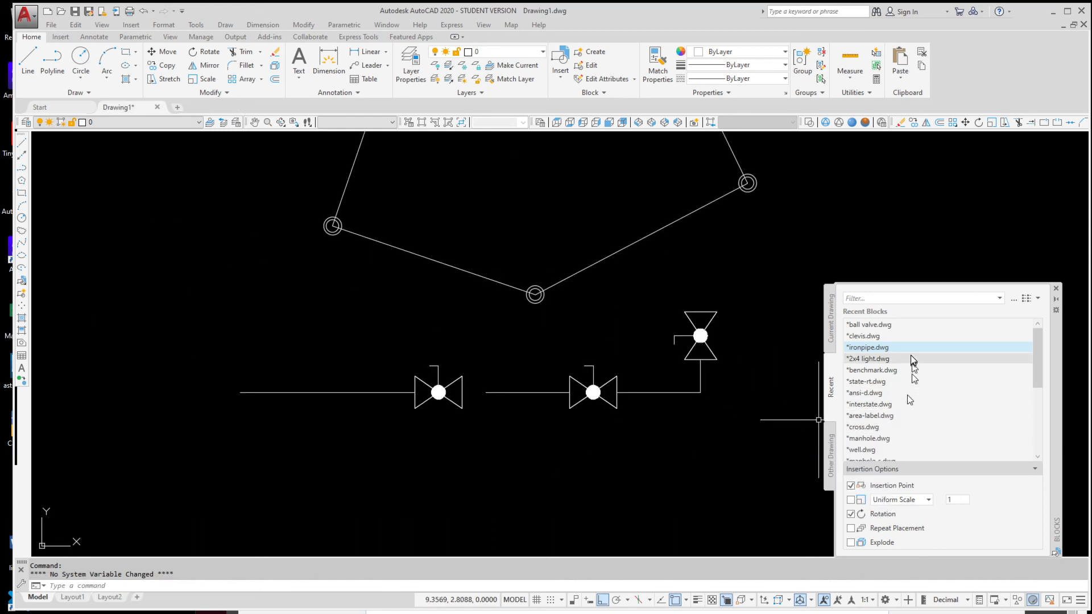
- Try to redefine the ironpipe block in Drawing1 from the edited ironpipe.dwg, cancelling the insertion before placing a copy
{"action": "left_click", "coordinate": [878, 348]}
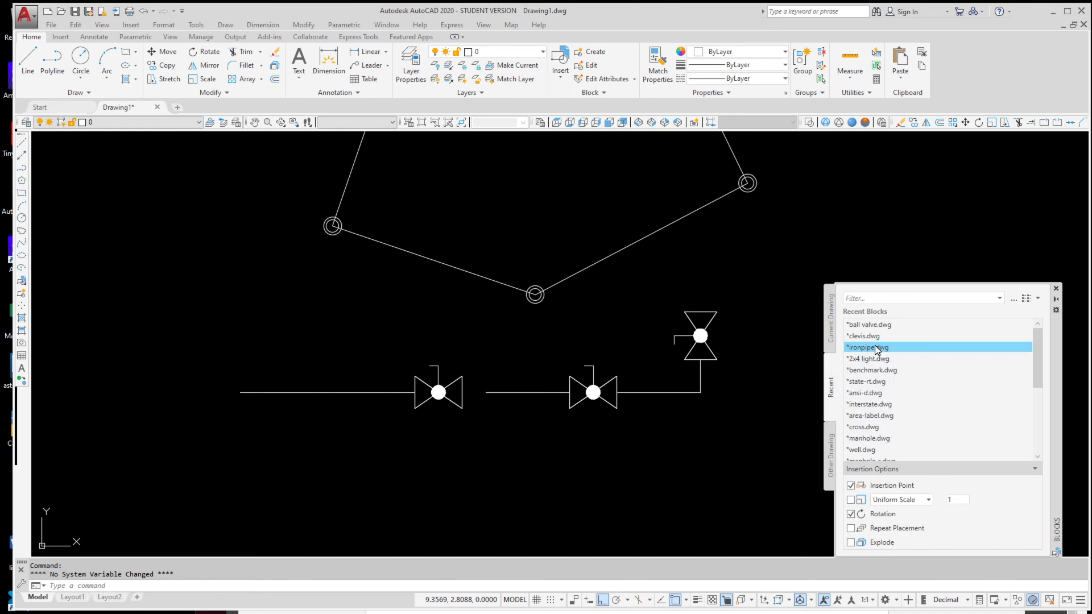
{"action": "left_click_drag", "start_coordinate": [878, 348], "coordinate": [642, 451]}
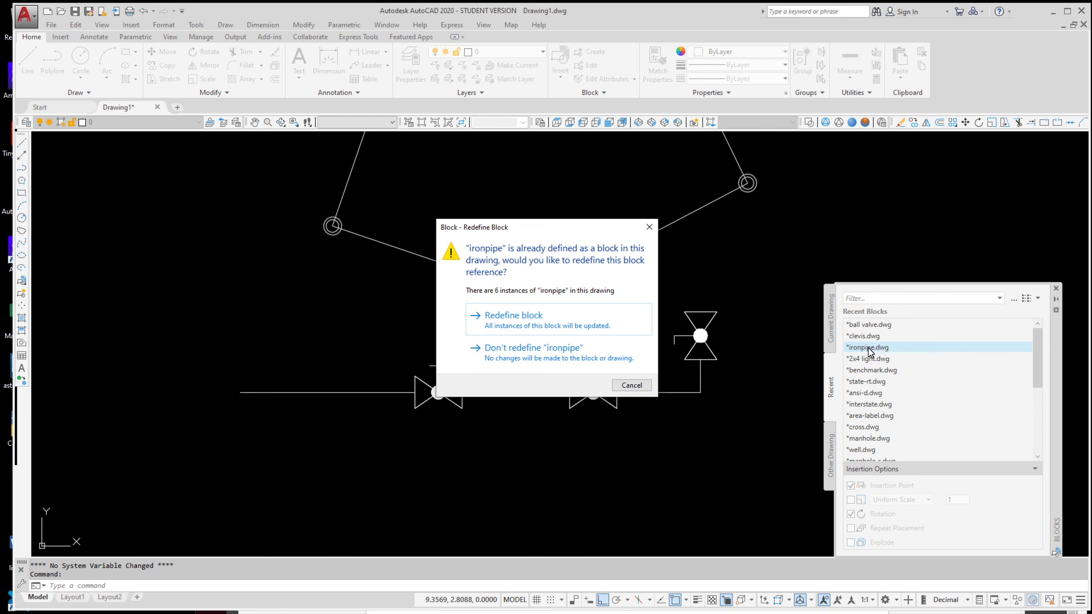
{"action": "left_click", "coordinate": [510, 329]}
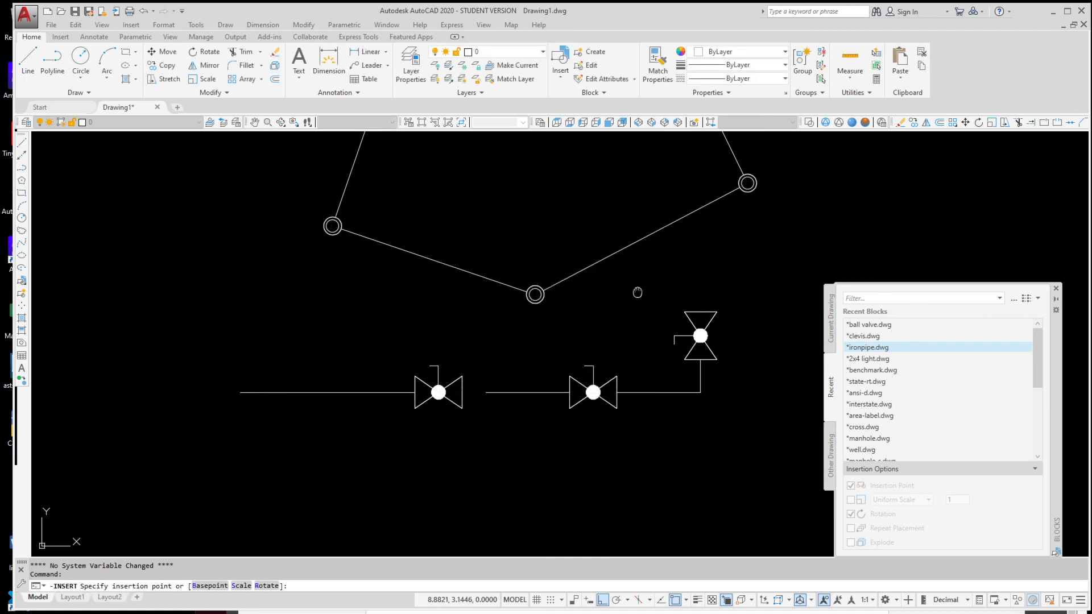
{"action": "middle_click_drag", "start_coordinate": [637, 292], "coordinate": [638, 451]}
{"action": "key", "text": "Escape"}
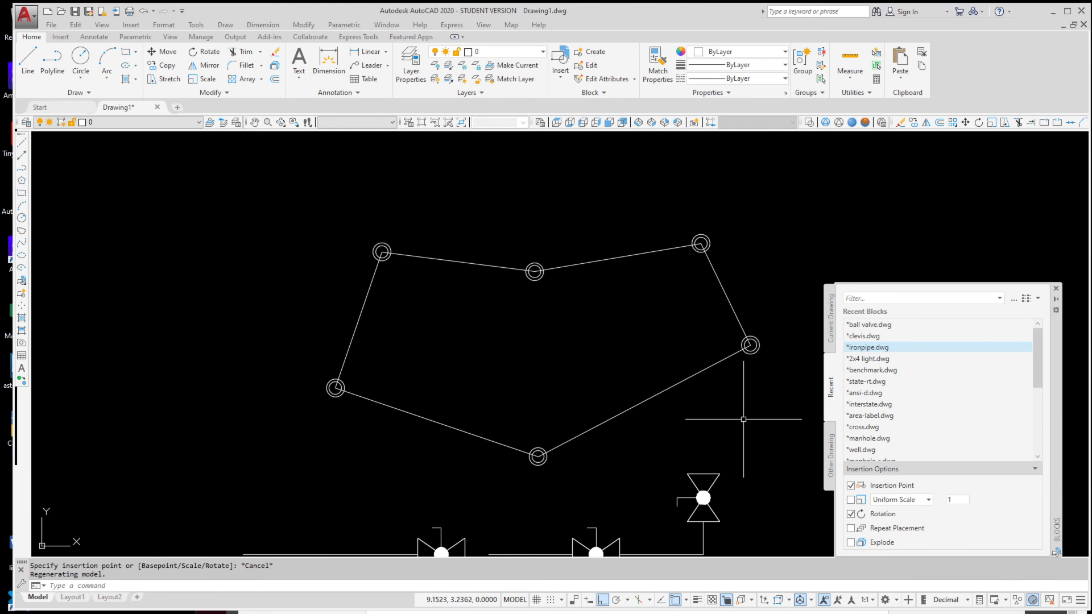
- Redefine the ironpipe block from ironpipe.dwg and place a copy at 0° rotation in the empty space above the vertical ball valve
{"action": "left_click", "coordinate": [869, 349]}
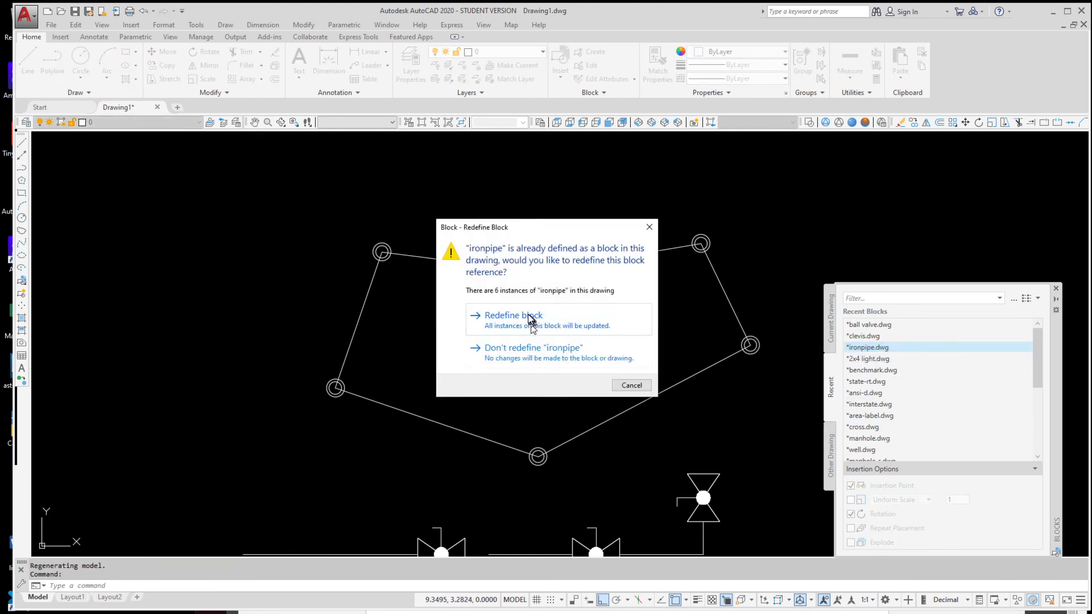
{"action": "left_click", "coordinate": [529, 320]}
{"action": "left_click", "coordinate": [706, 410]}
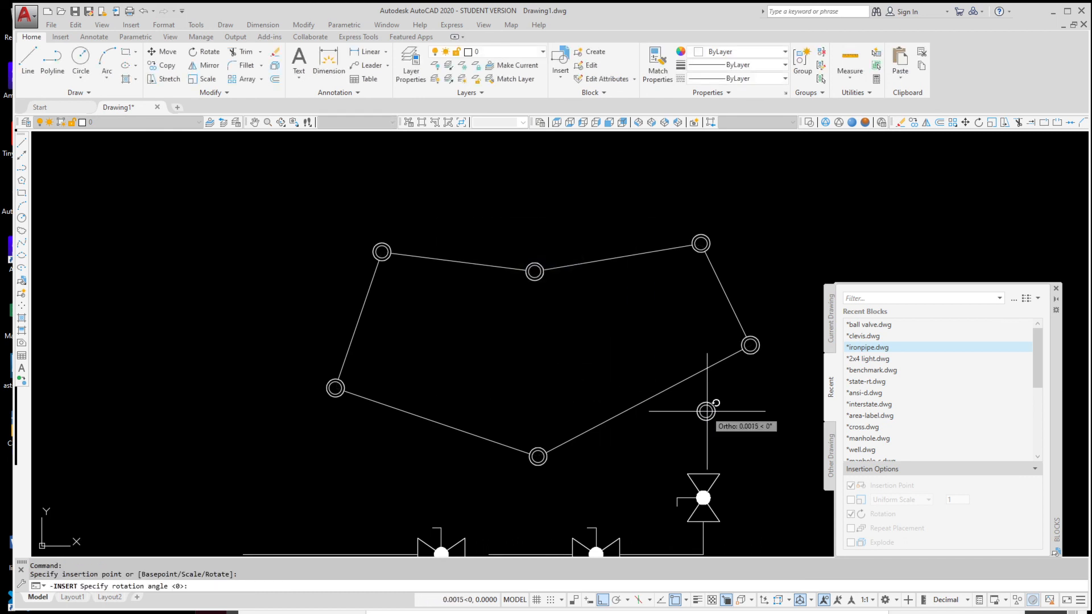
{"action": "left_click", "coordinate": [766, 429]}
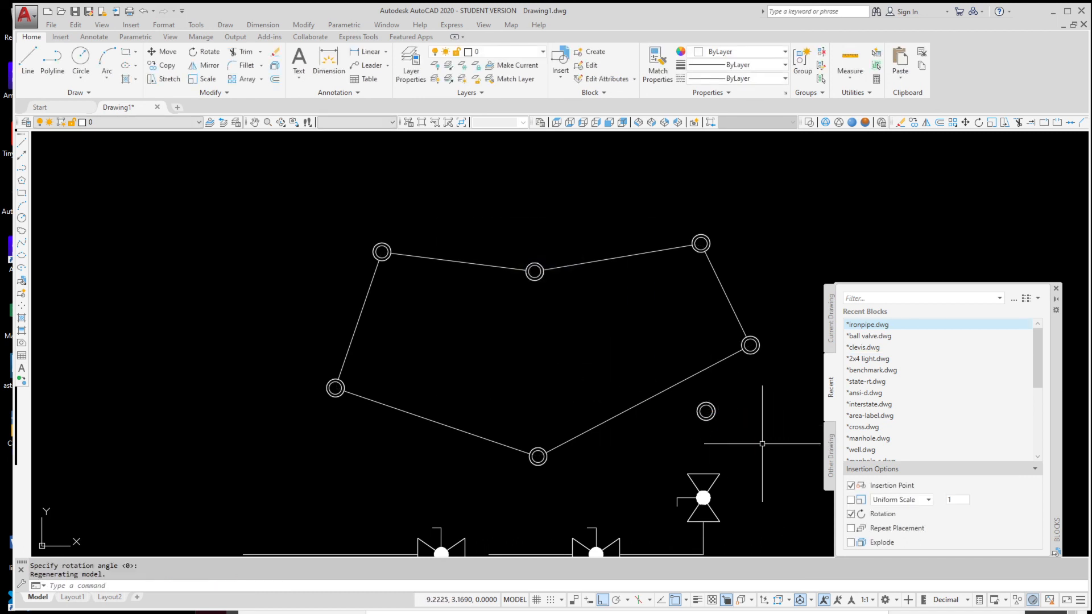